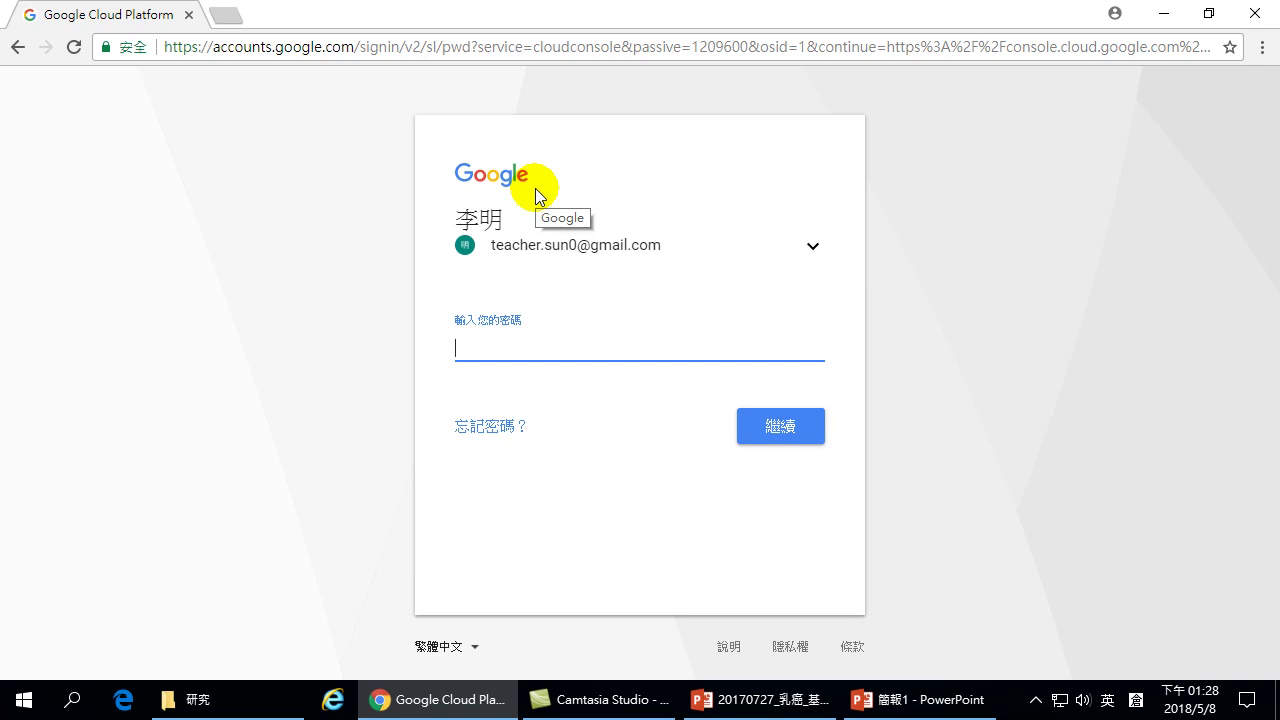
- Enter the Google account password and sign in
type("••••••••")
key("Return")
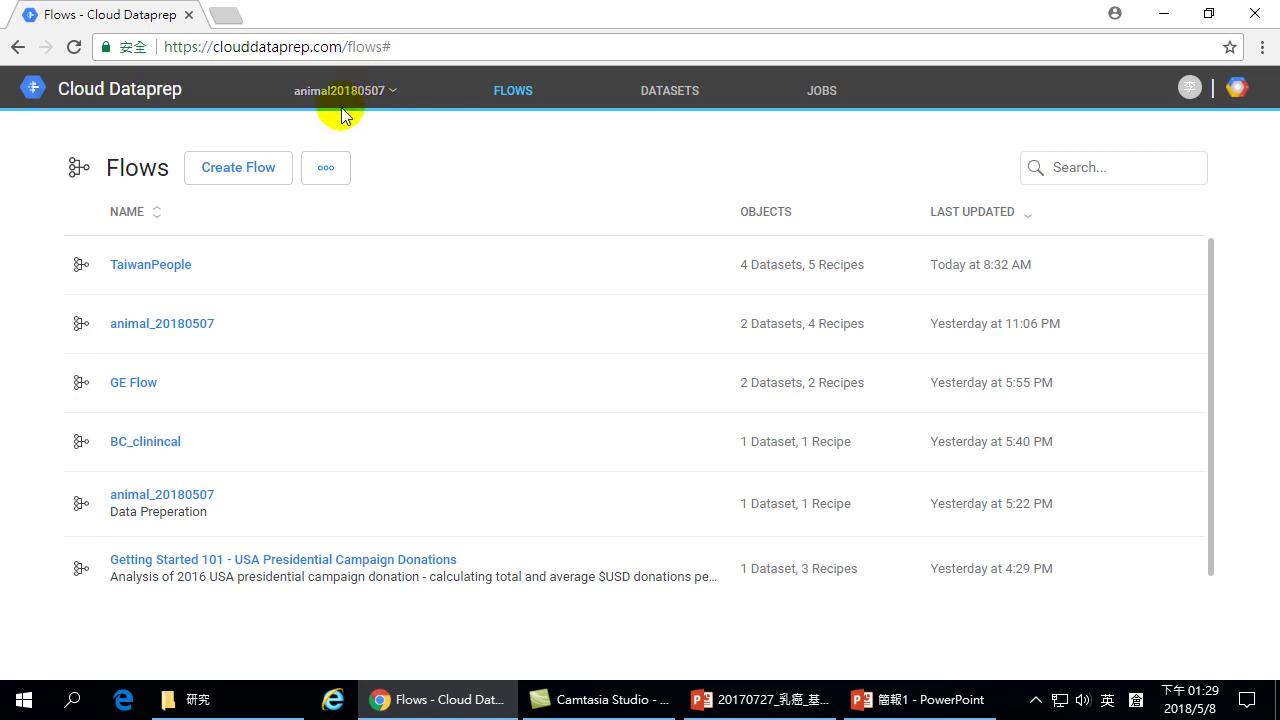
- Create a new flow named Tpeople
left_click(231, 172)
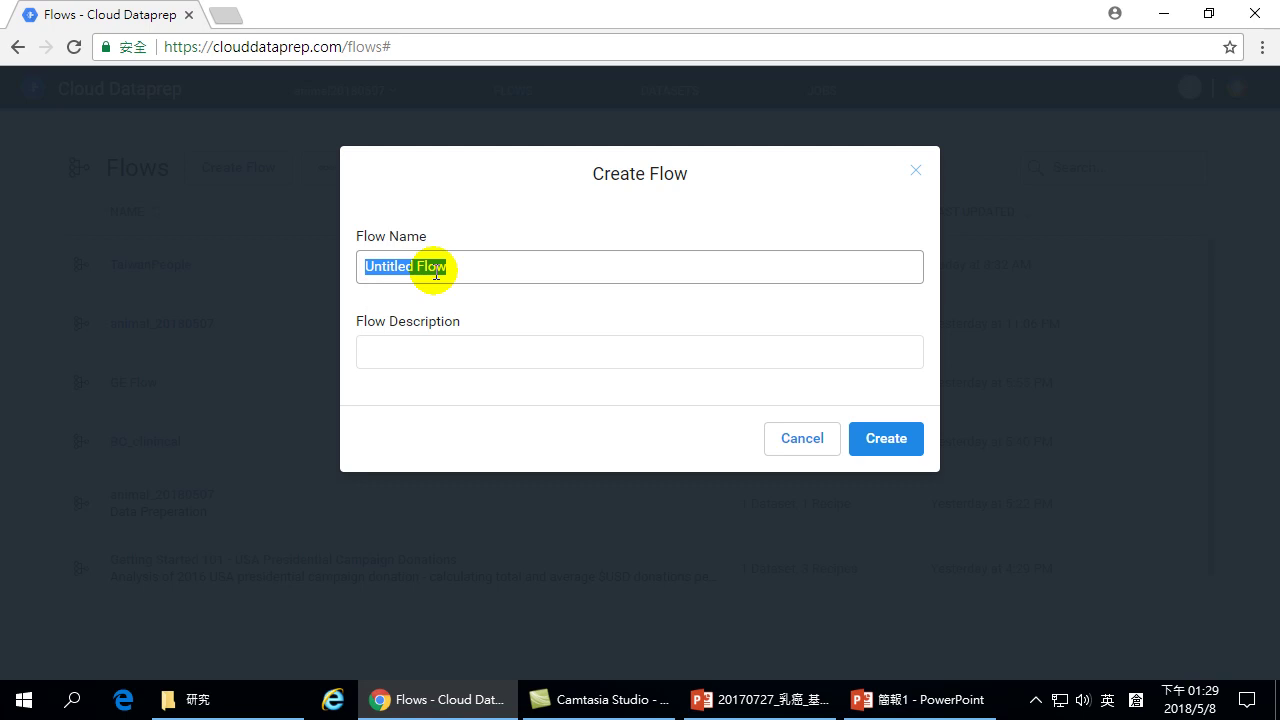
type("Tp")
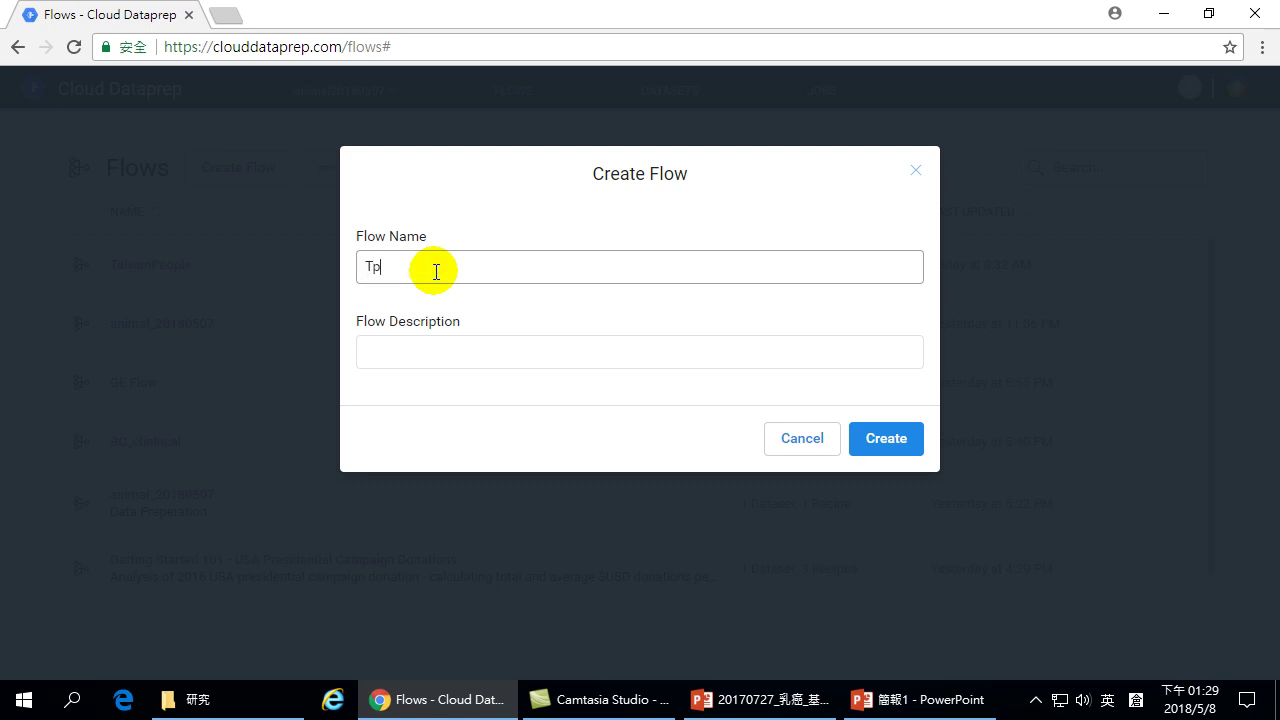
type("eople")
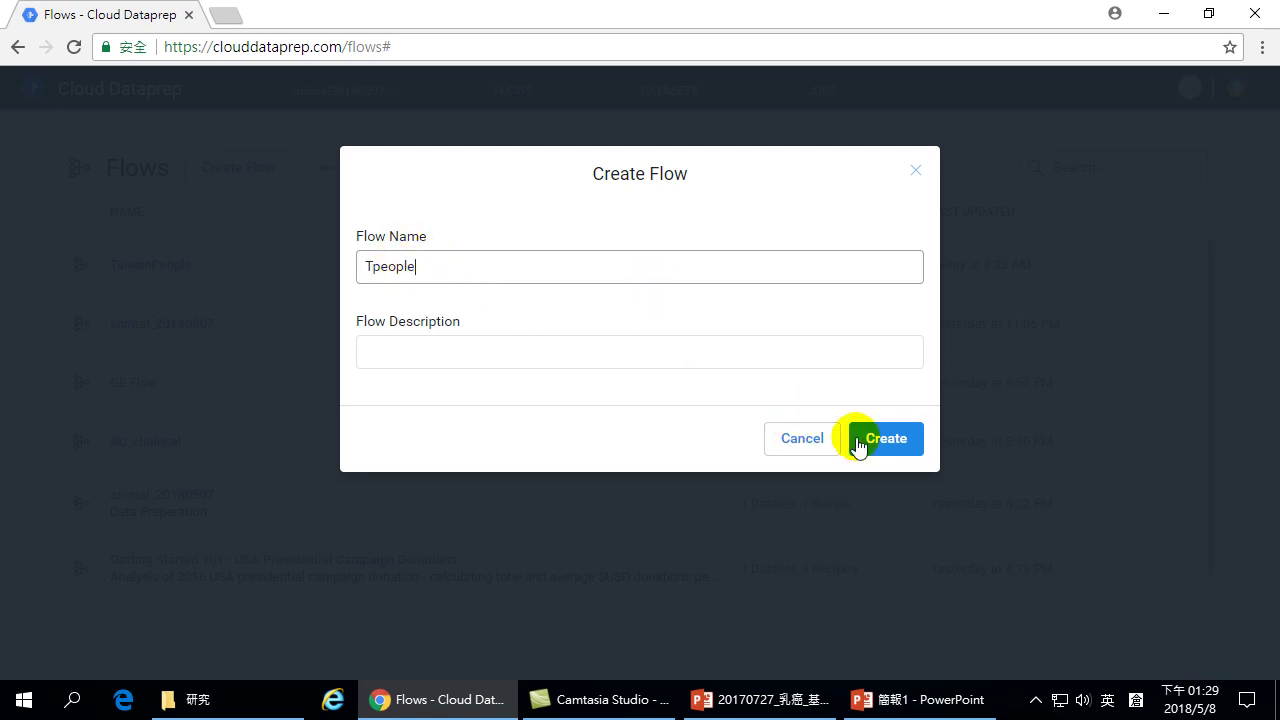
left_click(889, 440)
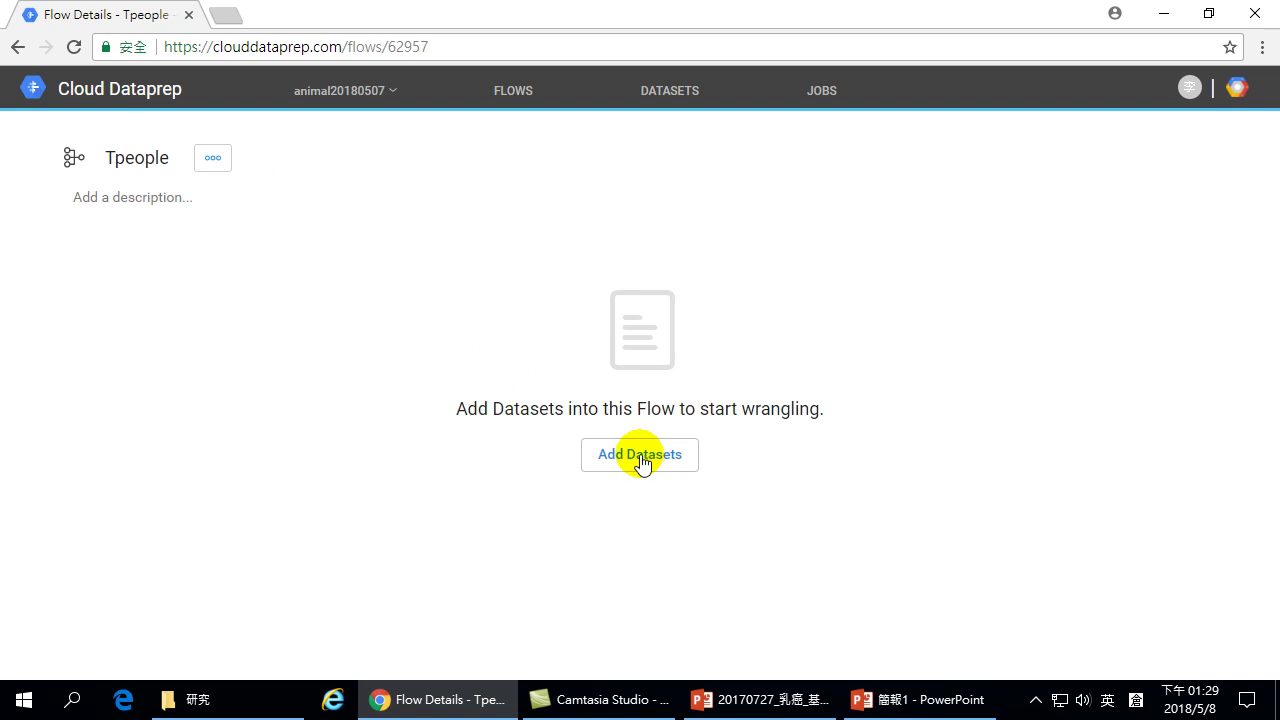
- Start importing new datasets into the Tpeople flow by choosing files from the computer
left_click(643, 463)
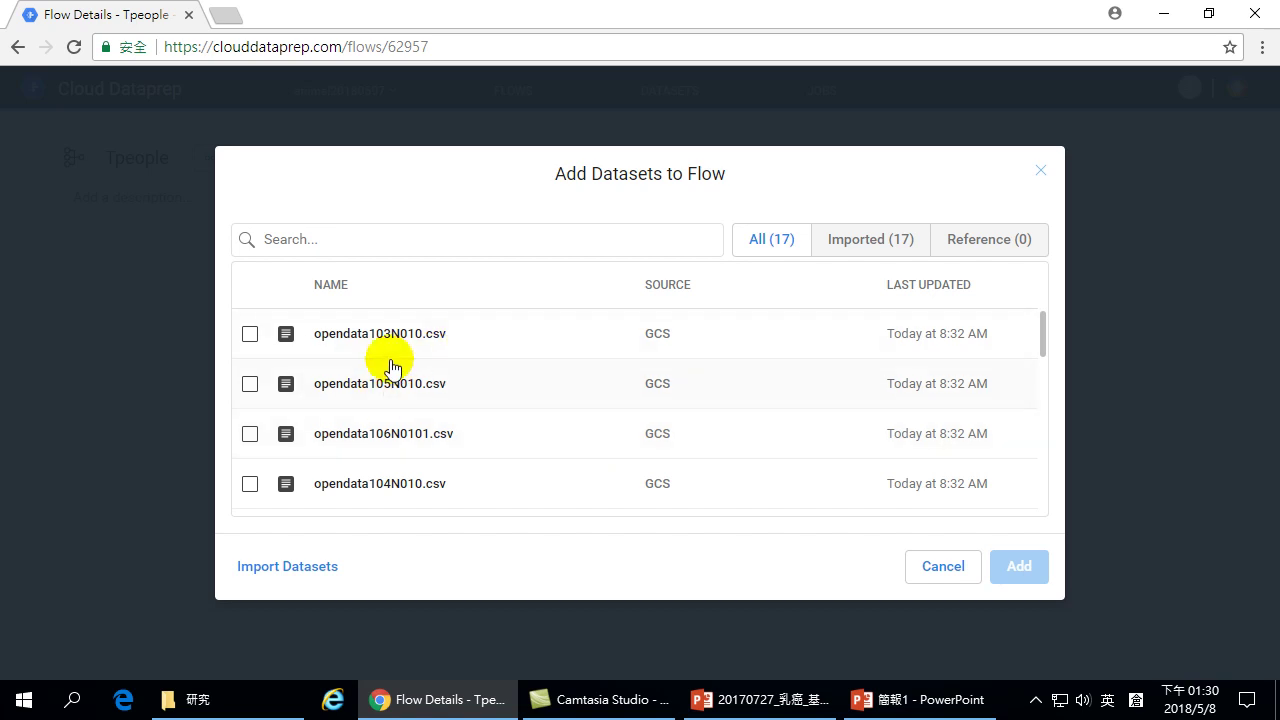
left_click(268, 568)
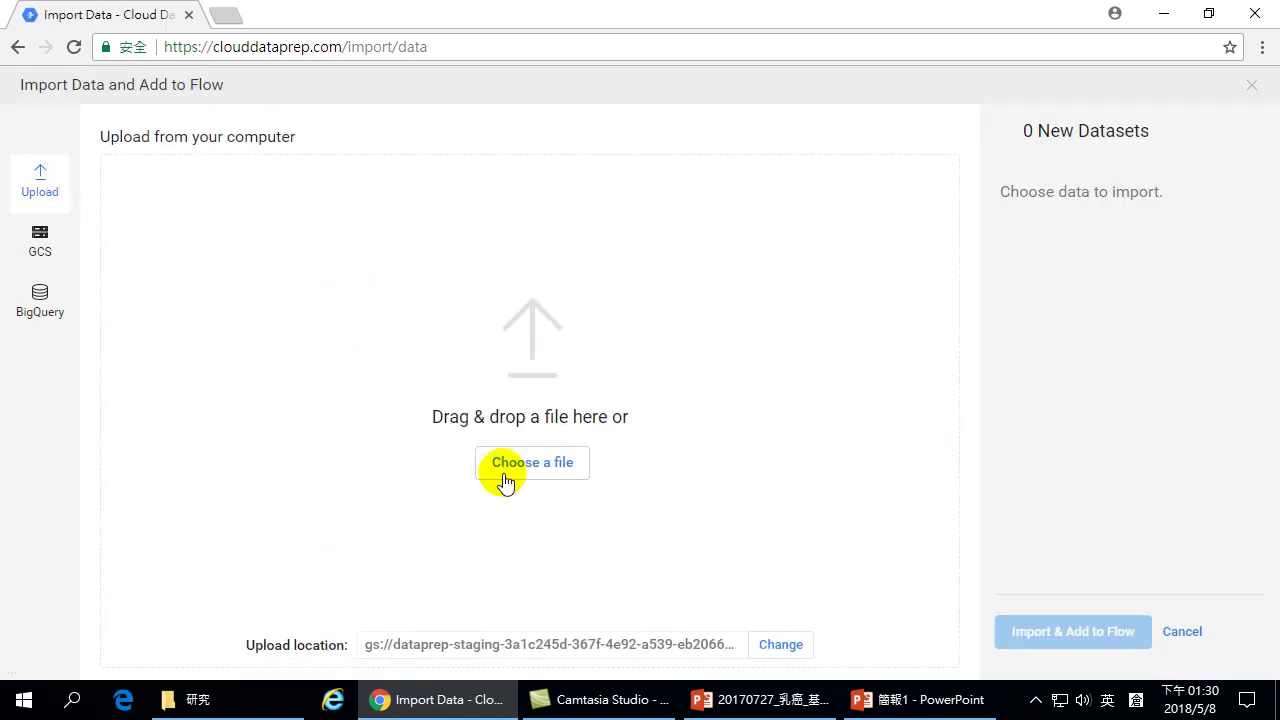
left_click(531, 462)
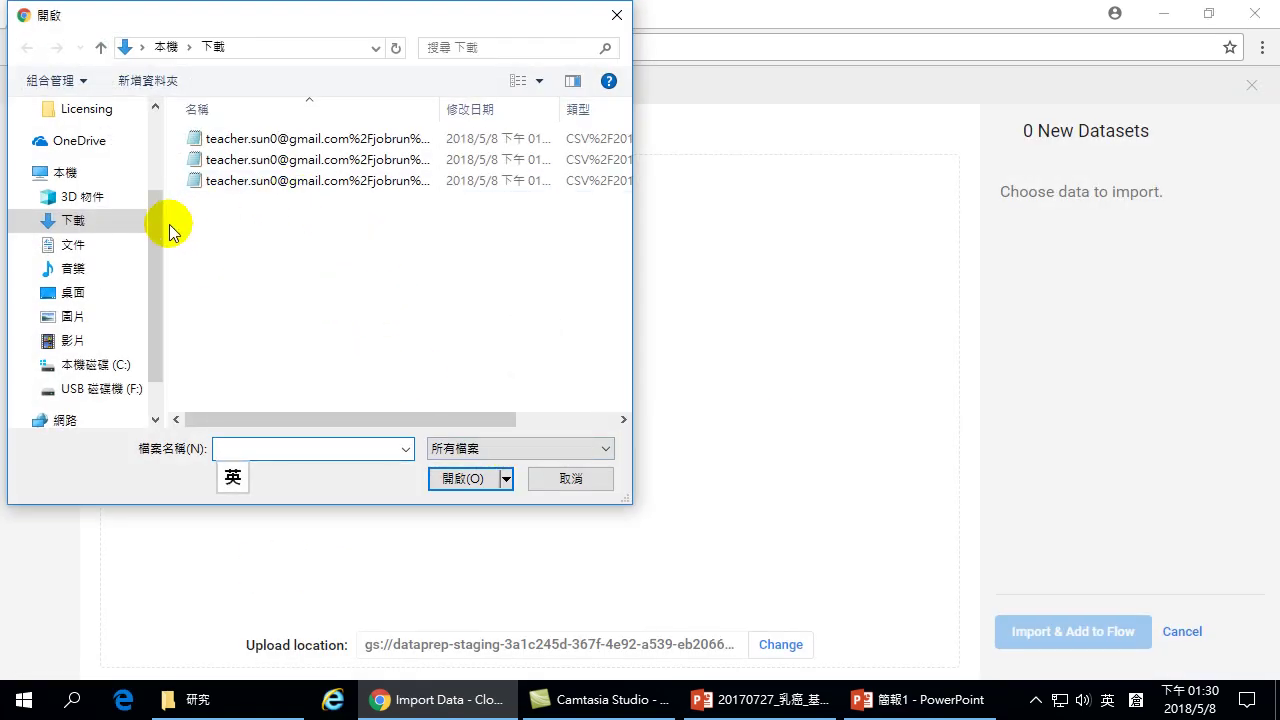
- Browse to the 講義與範例 folder inside 講義 and 20180319行政院人事處 on the USB drive (F:)
scroll(156, 245, "down", 2)
left_click(120, 333)
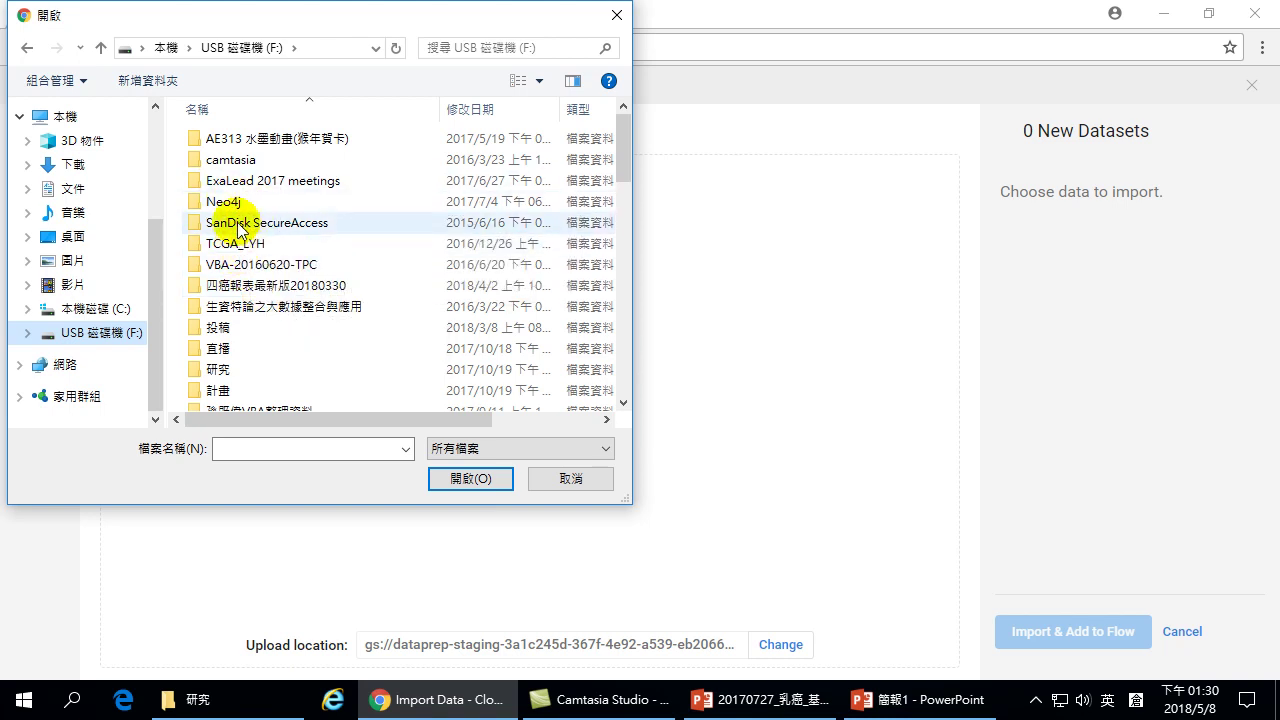
scroll(235, 265, "down", 2)
left_click(218, 360)
double_click(218, 362)
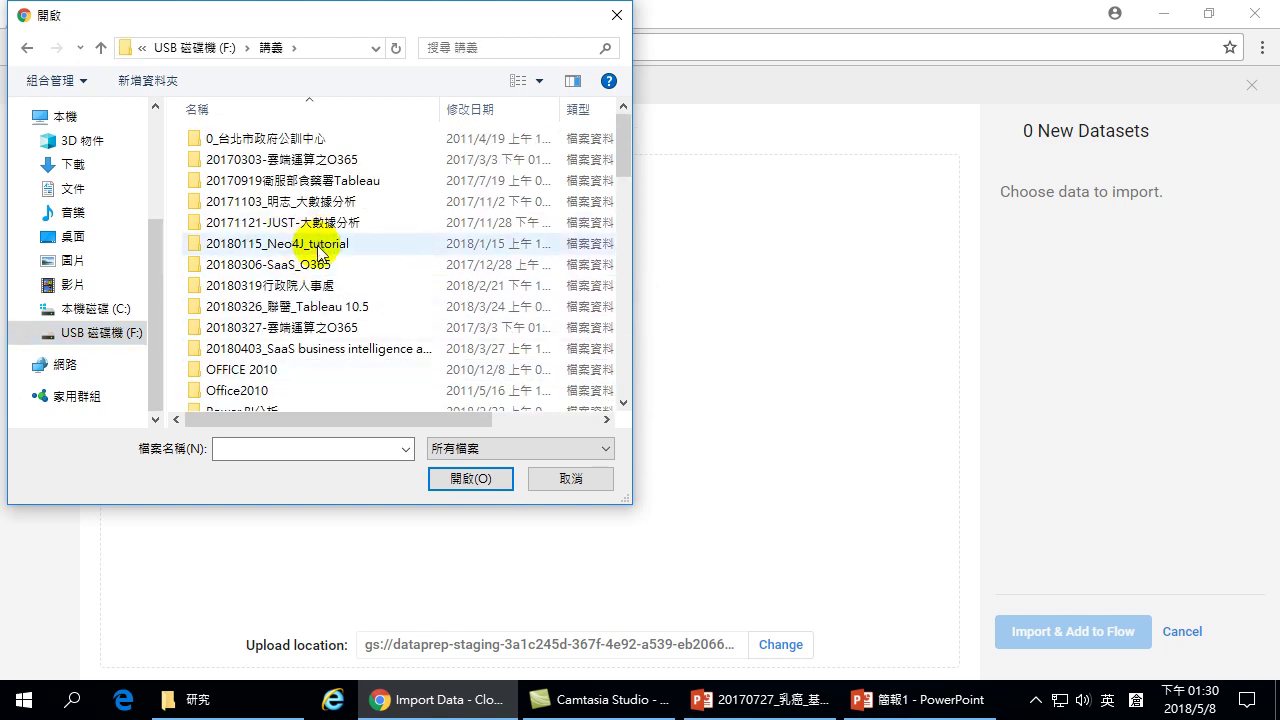
double_click(305, 288)
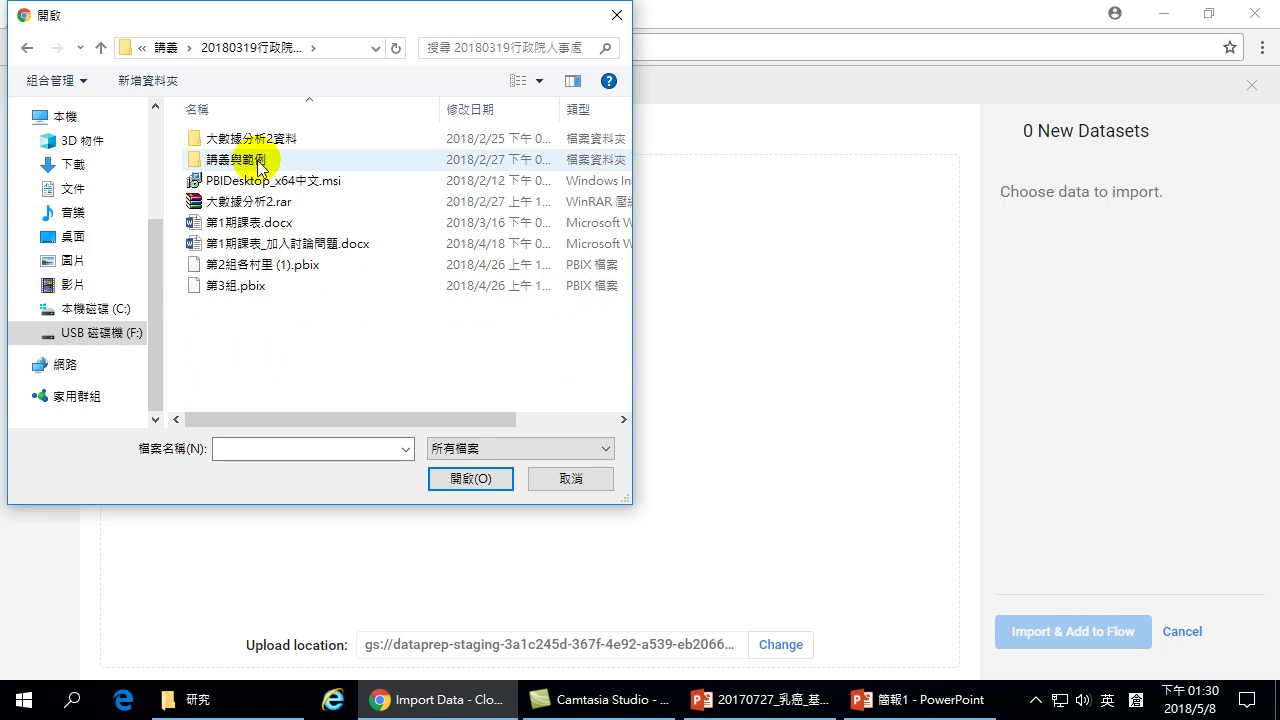
left_click(254, 163)
double_click(246, 160)
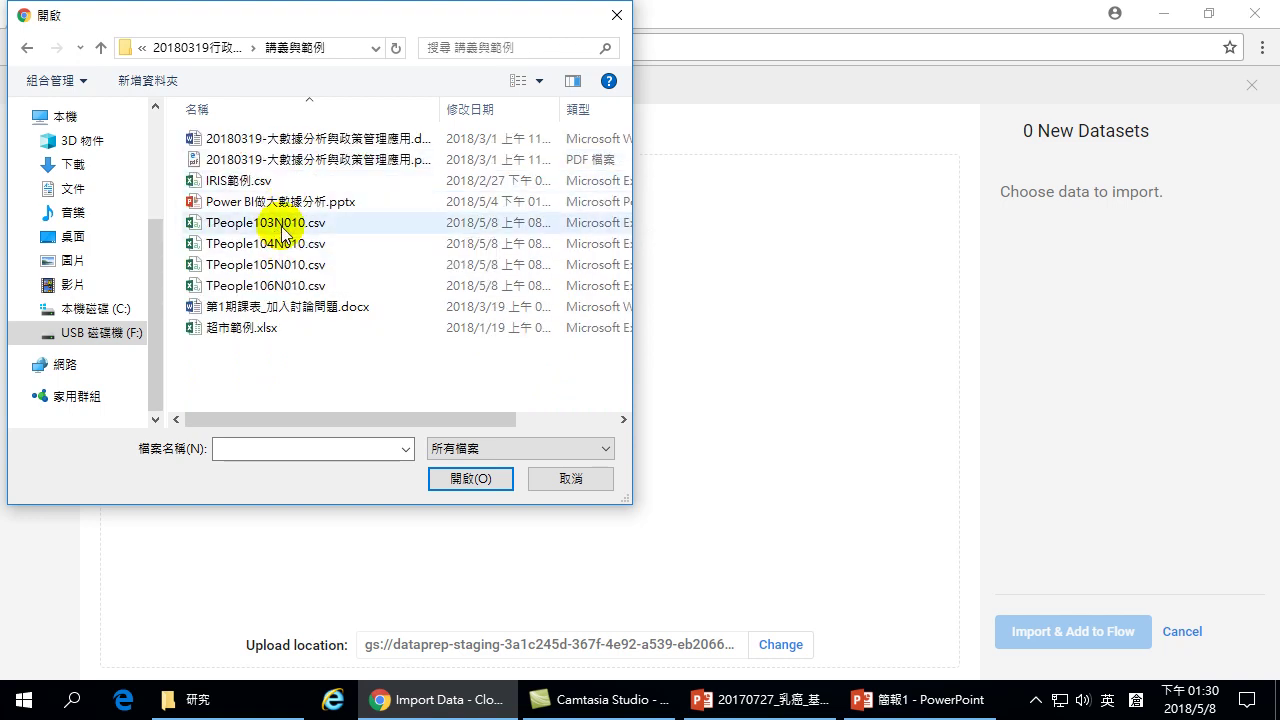
- Upload the four files TPeople103N010.csv through TPeople106N010.csv
left_click(283, 227)
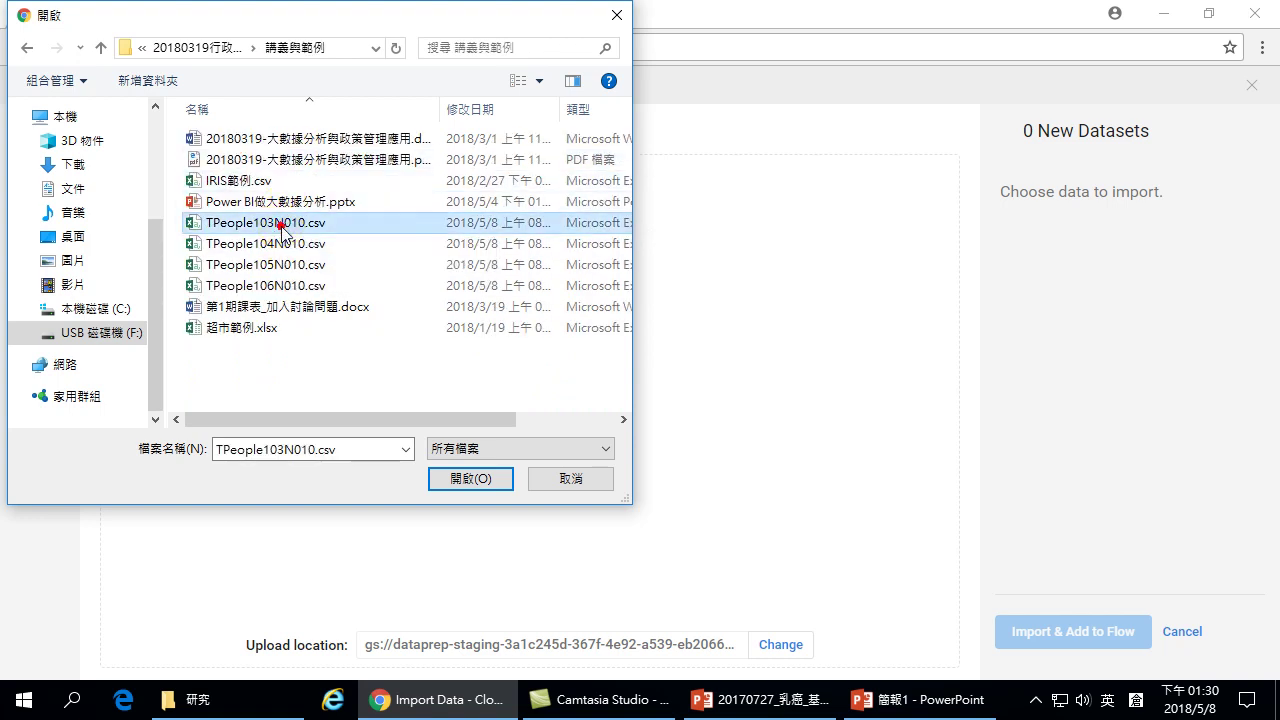
left_click(295, 287, "shift")
left_click(462, 480)
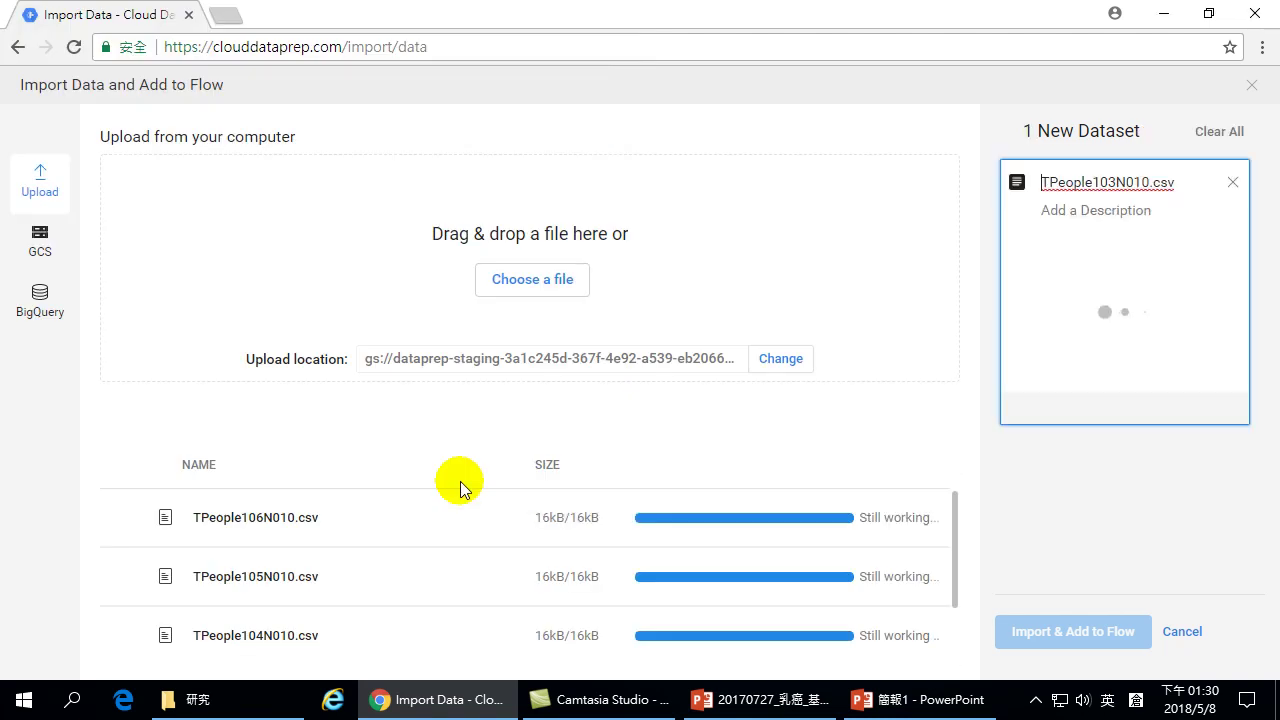
- Check the previews of the four uploaded datasets and import them into the flow
mouse_move(1029, 371)
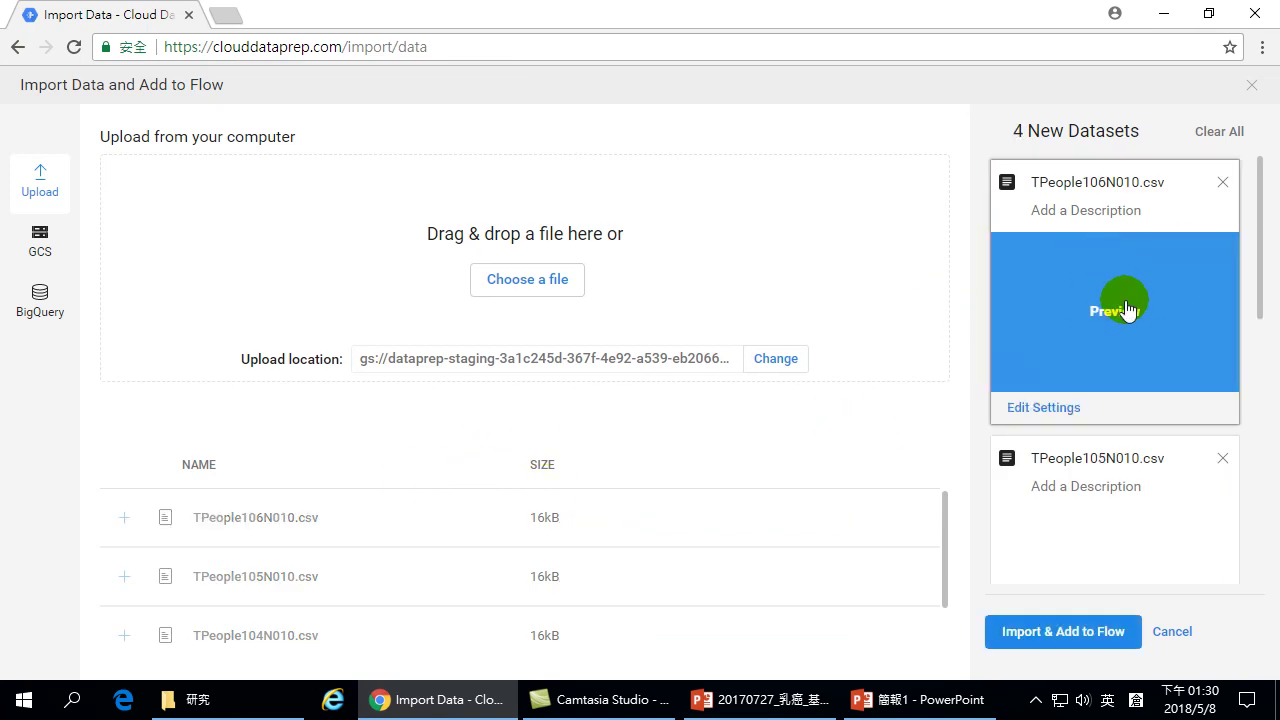
scroll(1110, 320, "down", 3)
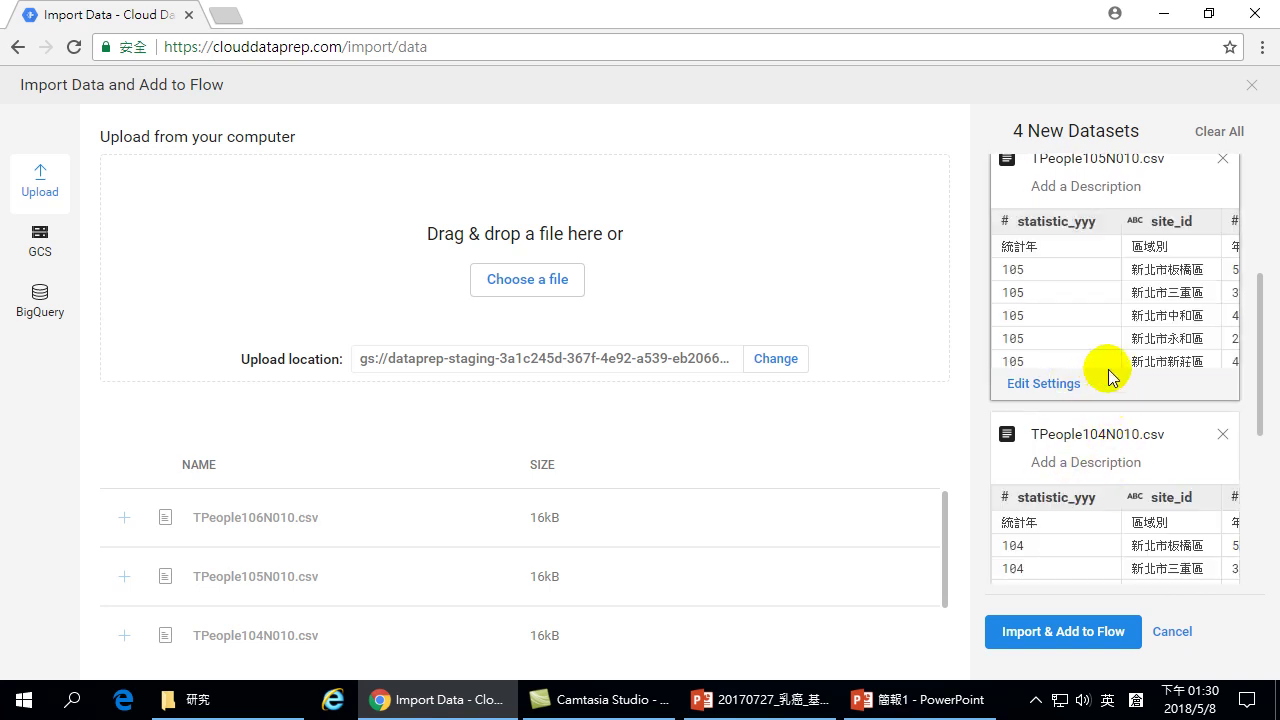
scroll(1094, 390, "down", 2)
scroll(1094, 400, "down", 3)
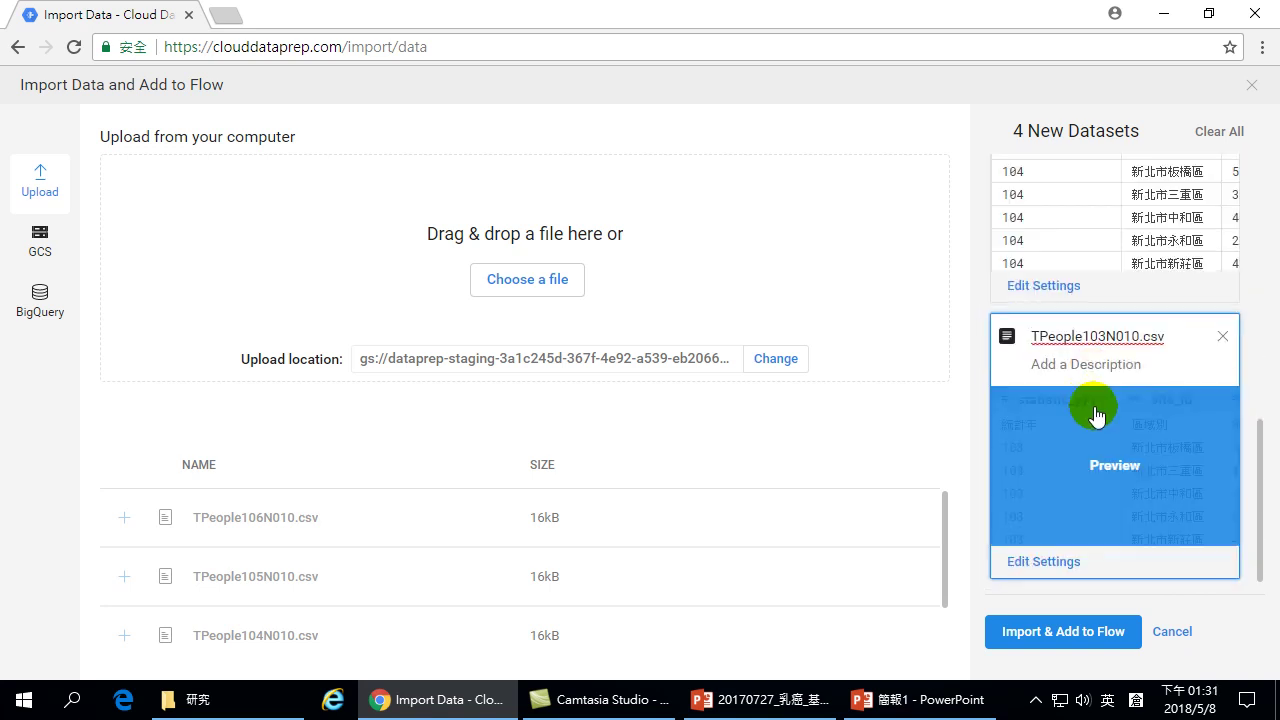
left_click(1072, 640)
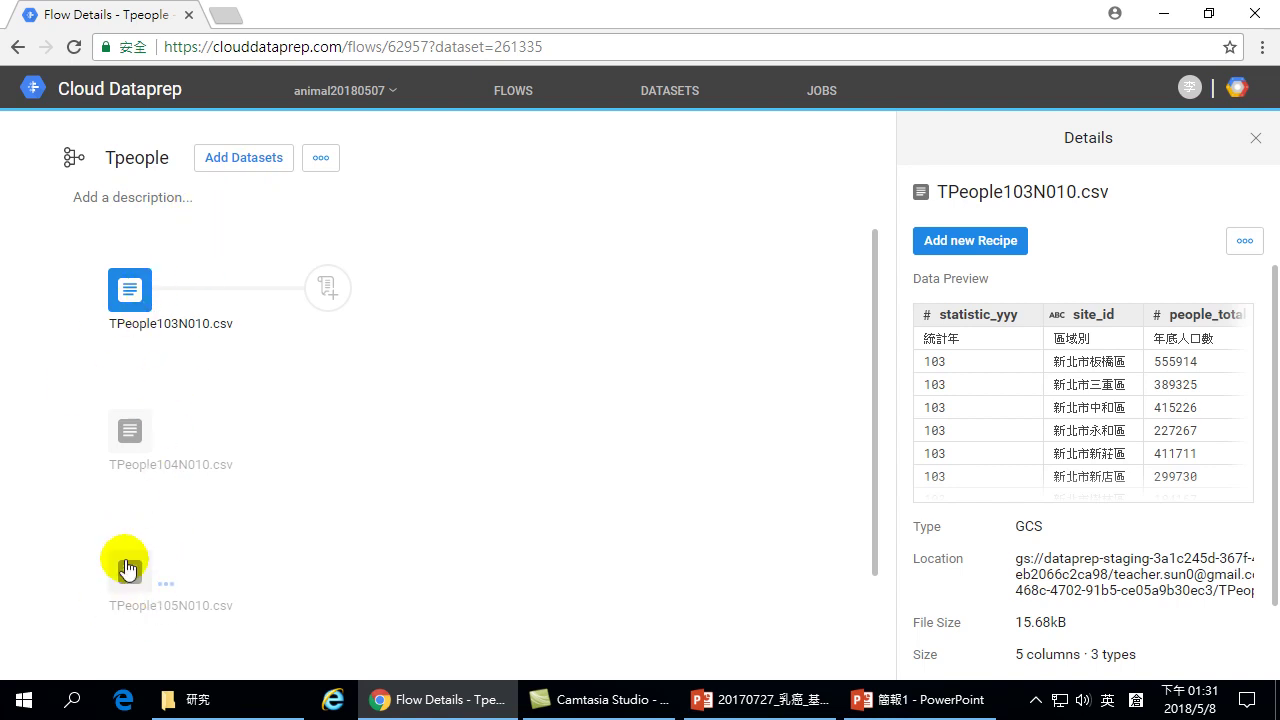
- Add a new recipe to the TPeople103N010.csv dataset and open it for editing
left_click(327, 290)
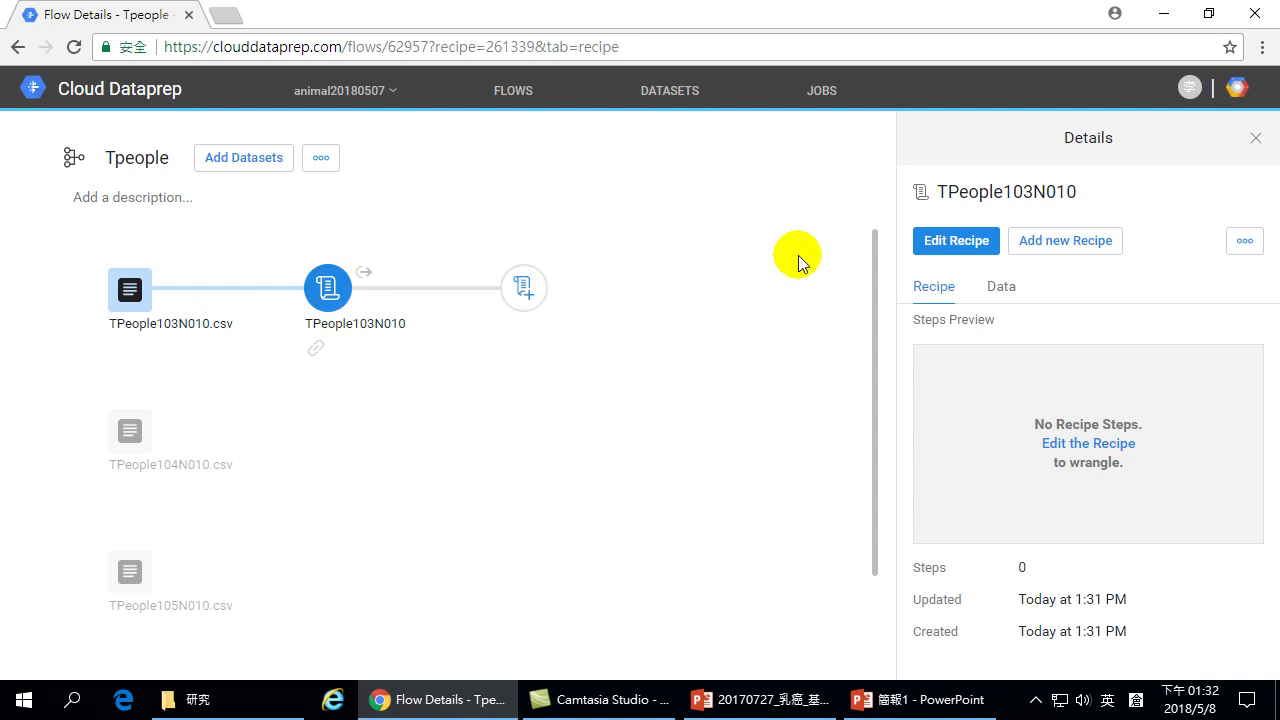
left_click(935, 240)
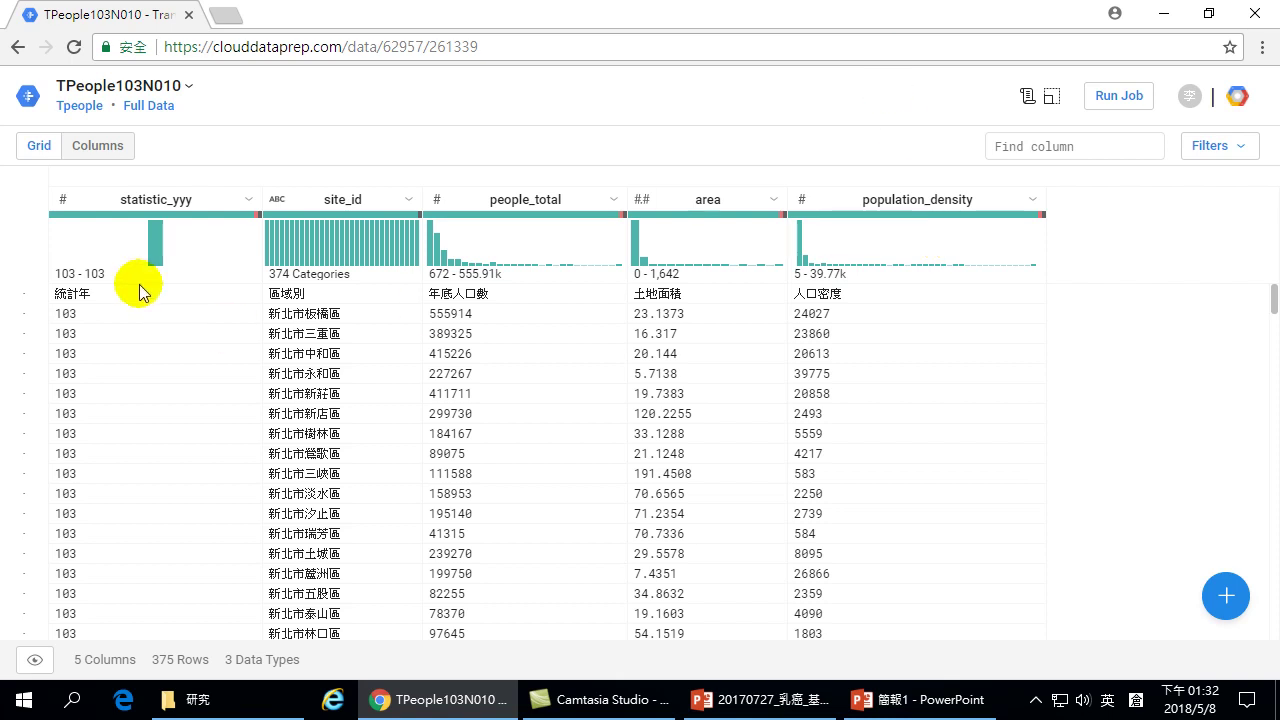
- Preview only the affected rows and add a recipe step deleting rows with mismatched values in statistic_yyy
mouse_move(157, 236)
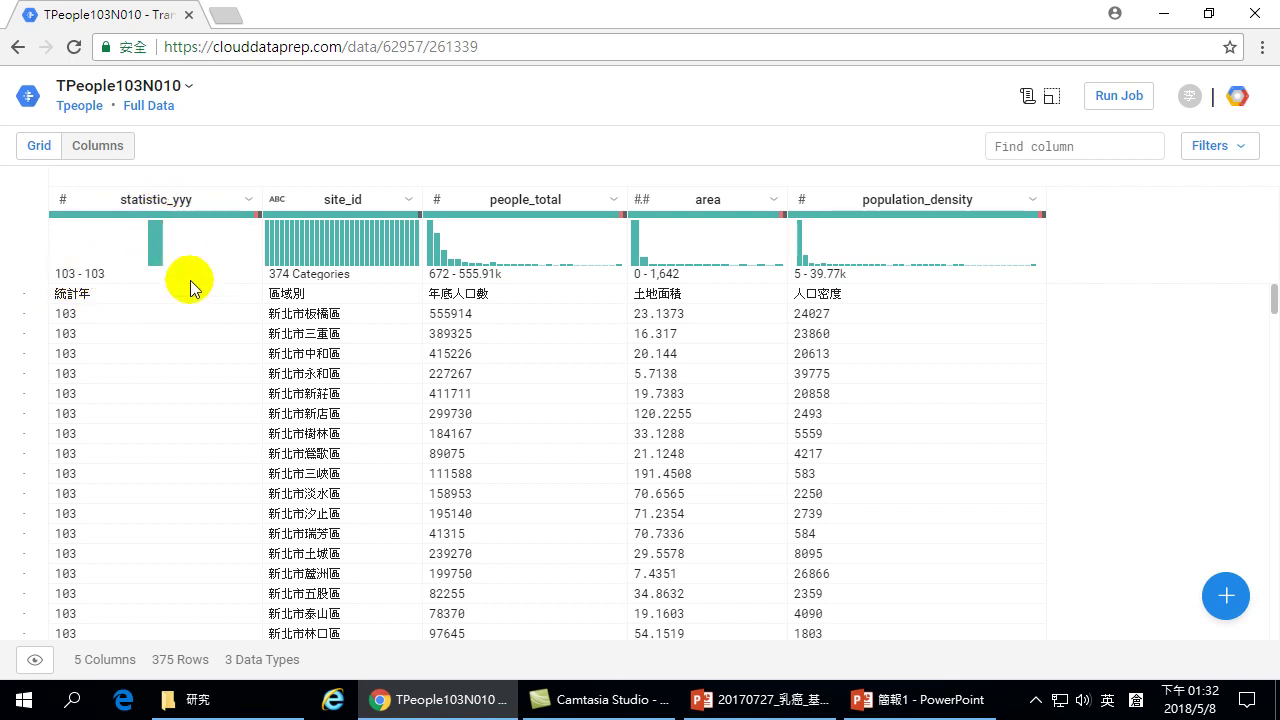
mouse_move(301, 249)
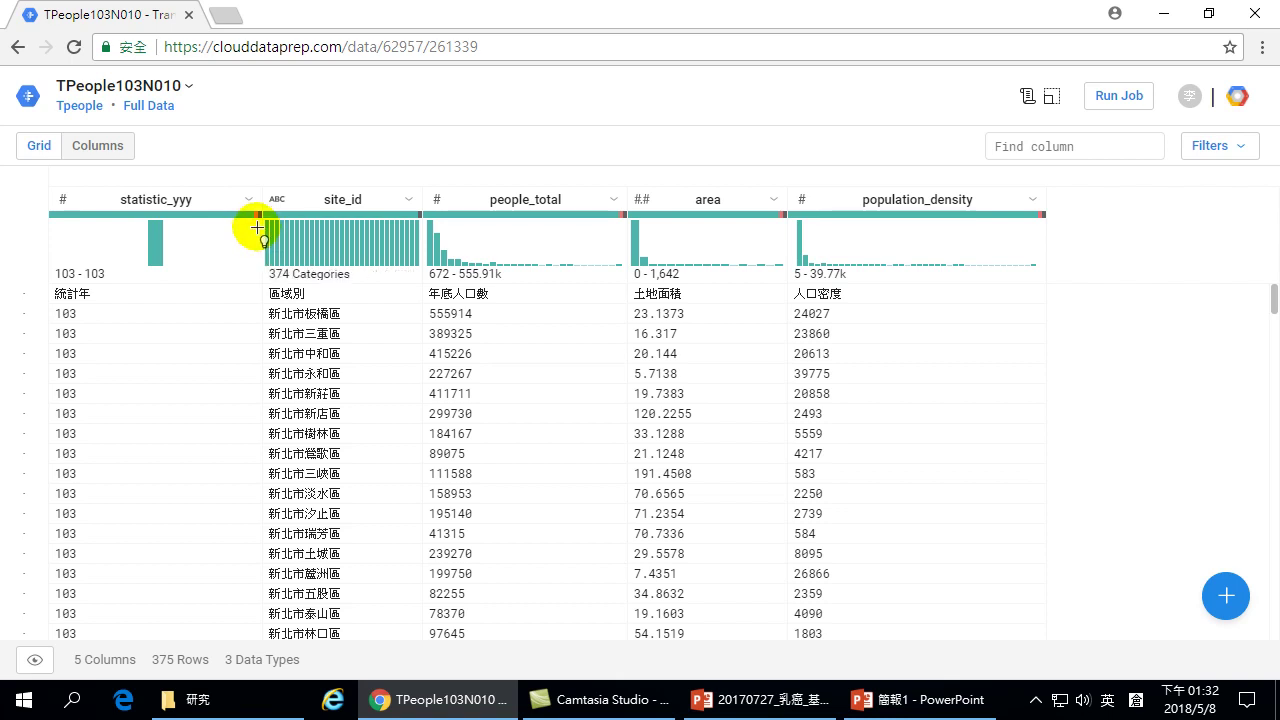
mouse_move(257, 215)
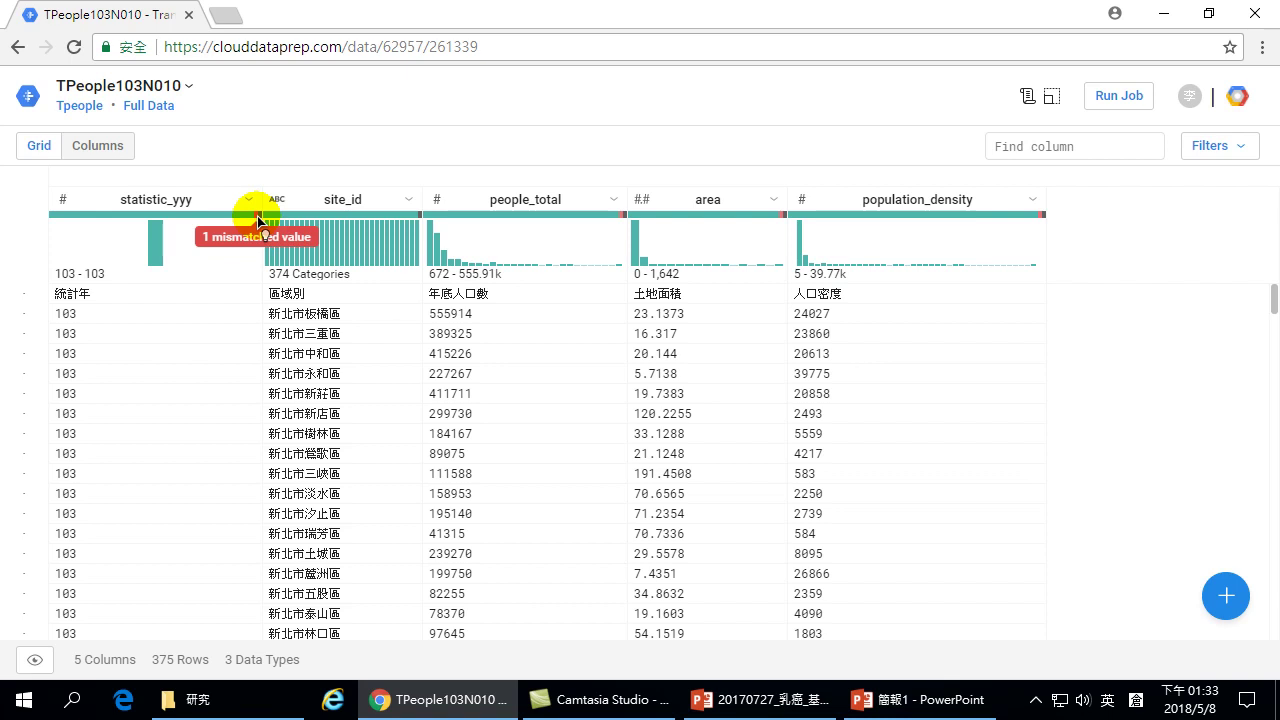
left_click(259, 220)
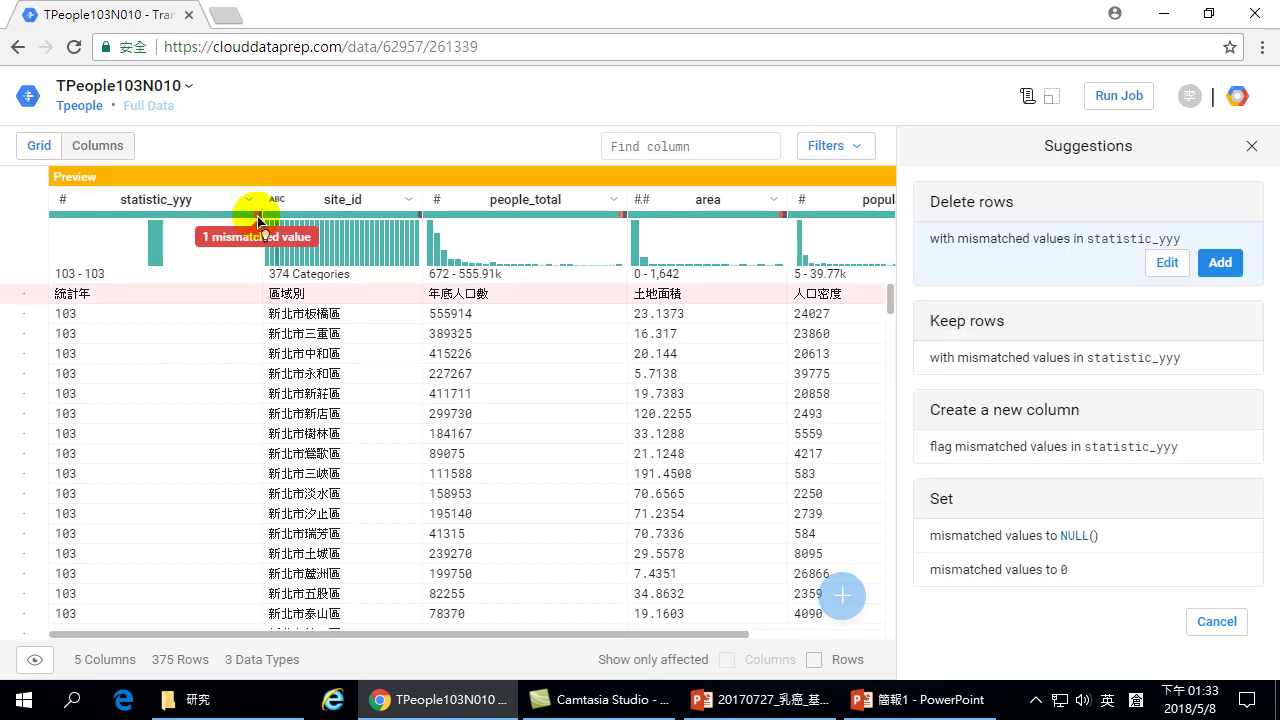
left_click(814, 660)
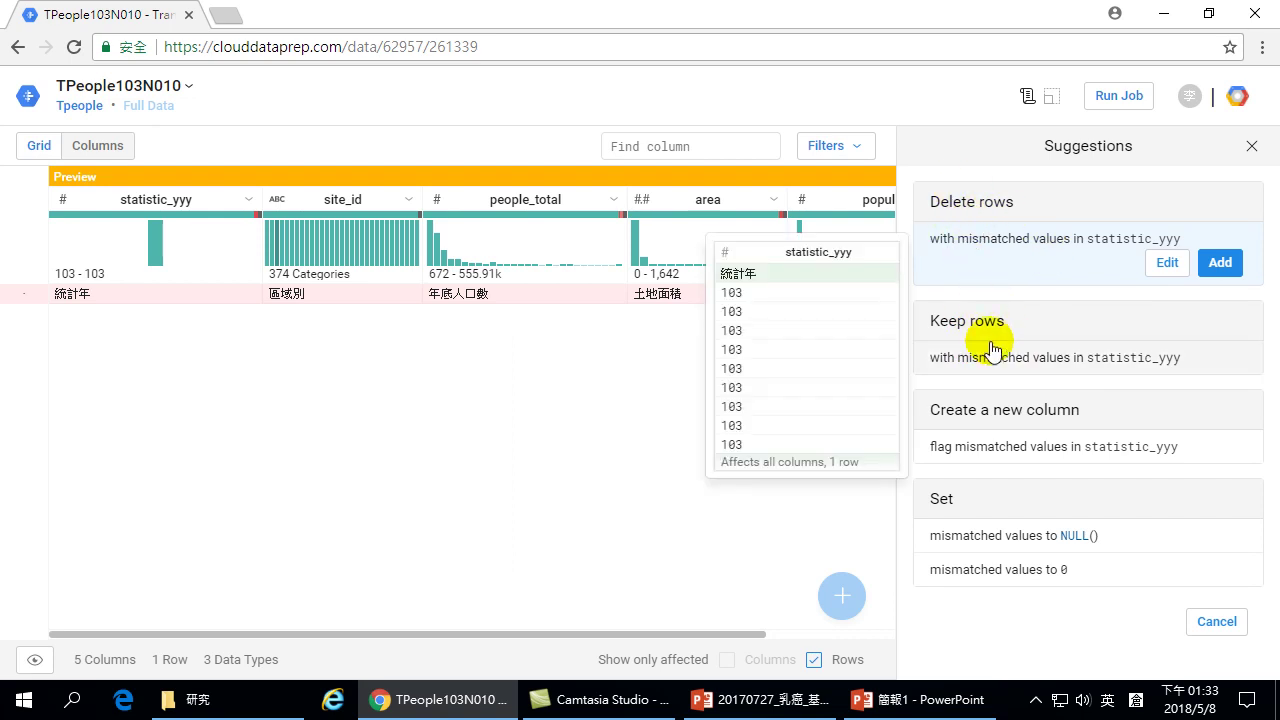
left_click(1218, 265)
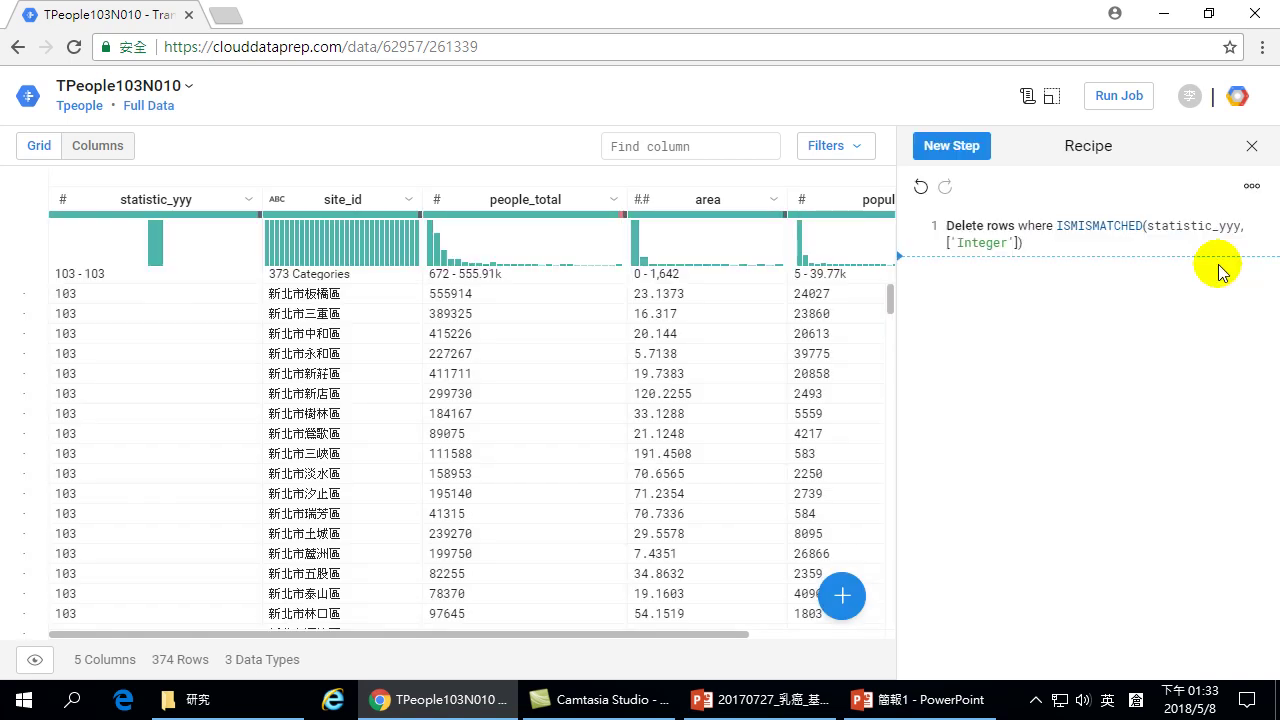
- Add a recipe step deleting rows with missing values in statistic_yyy
mouse_move(1171, 251)
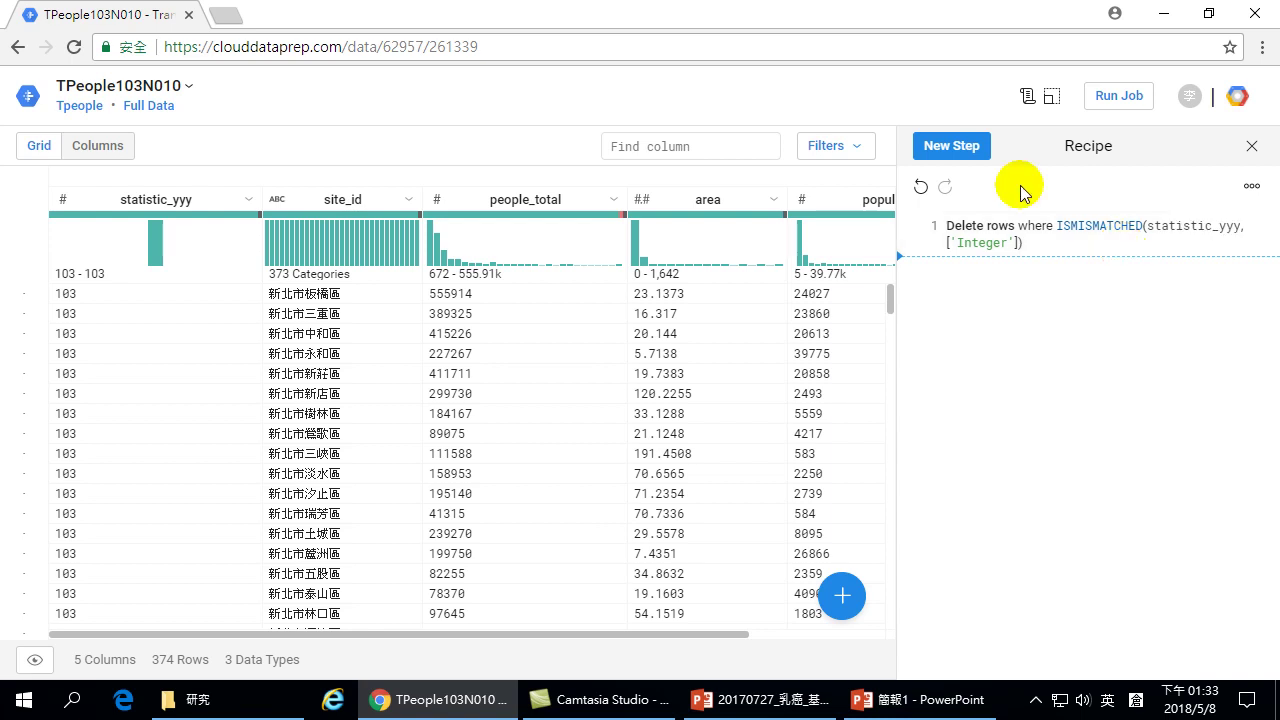
mouse_move(266, 221)
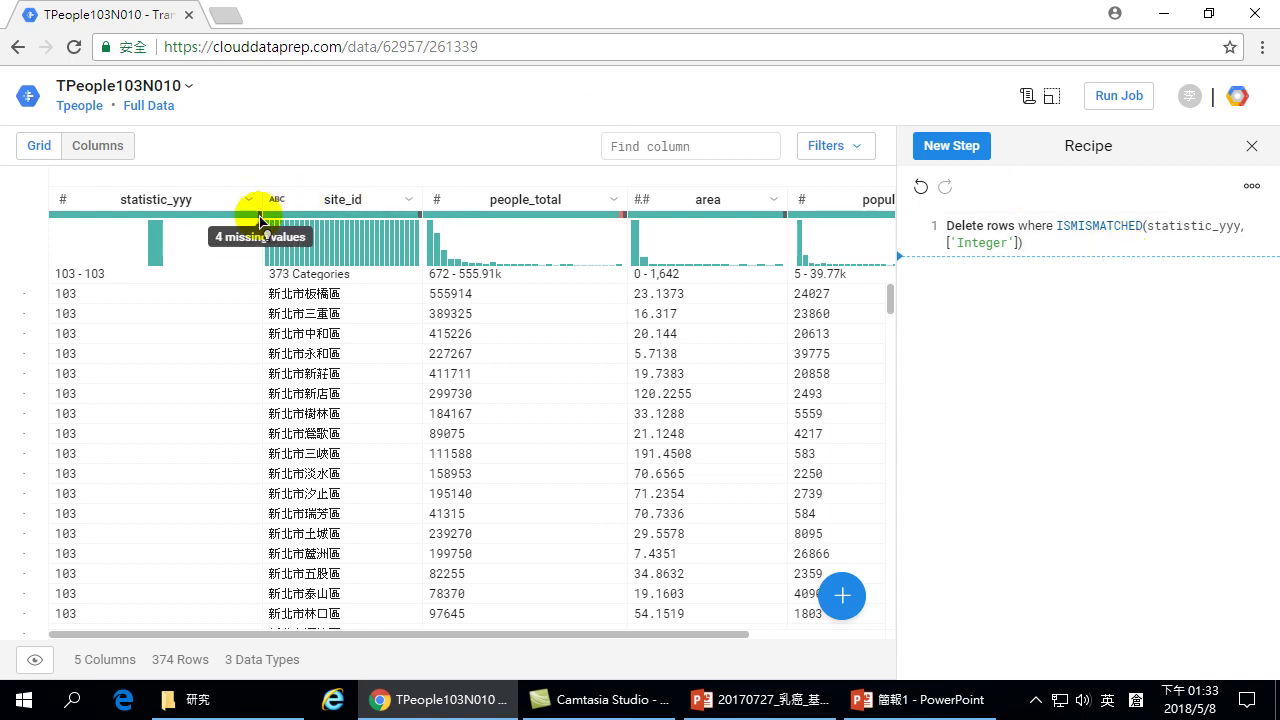
left_click(261, 221)
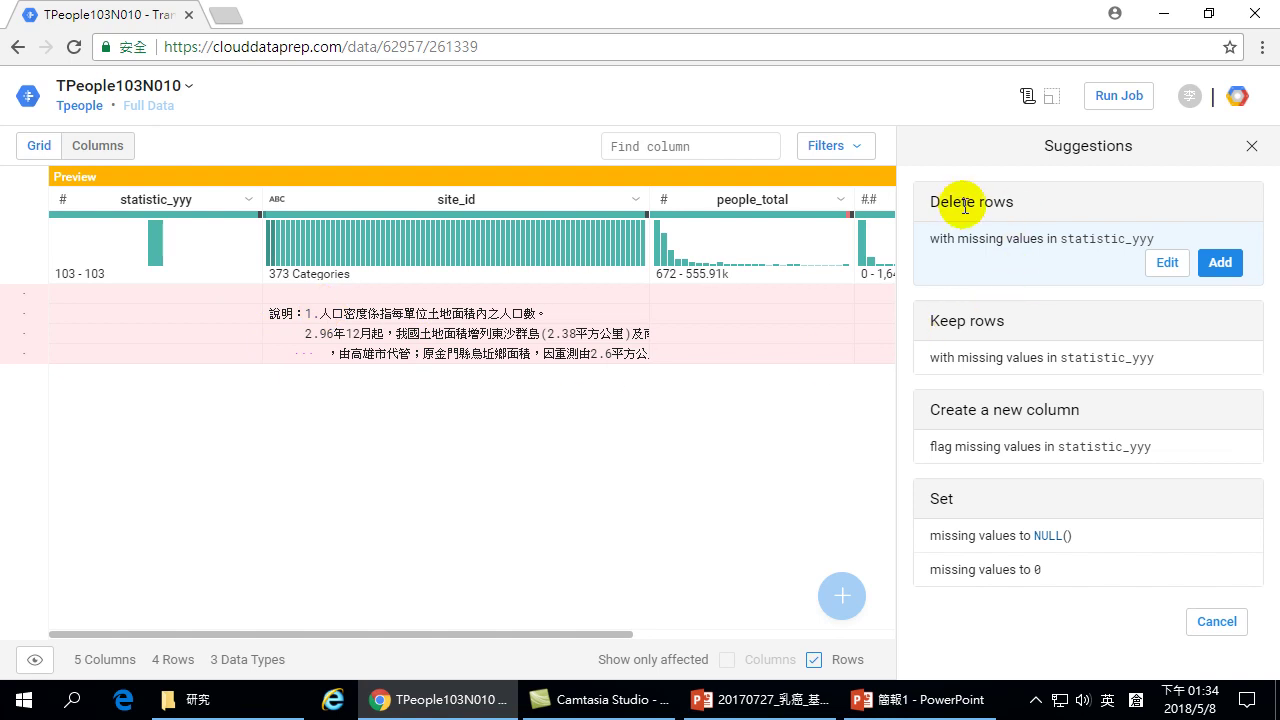
left_click(1220, 262)
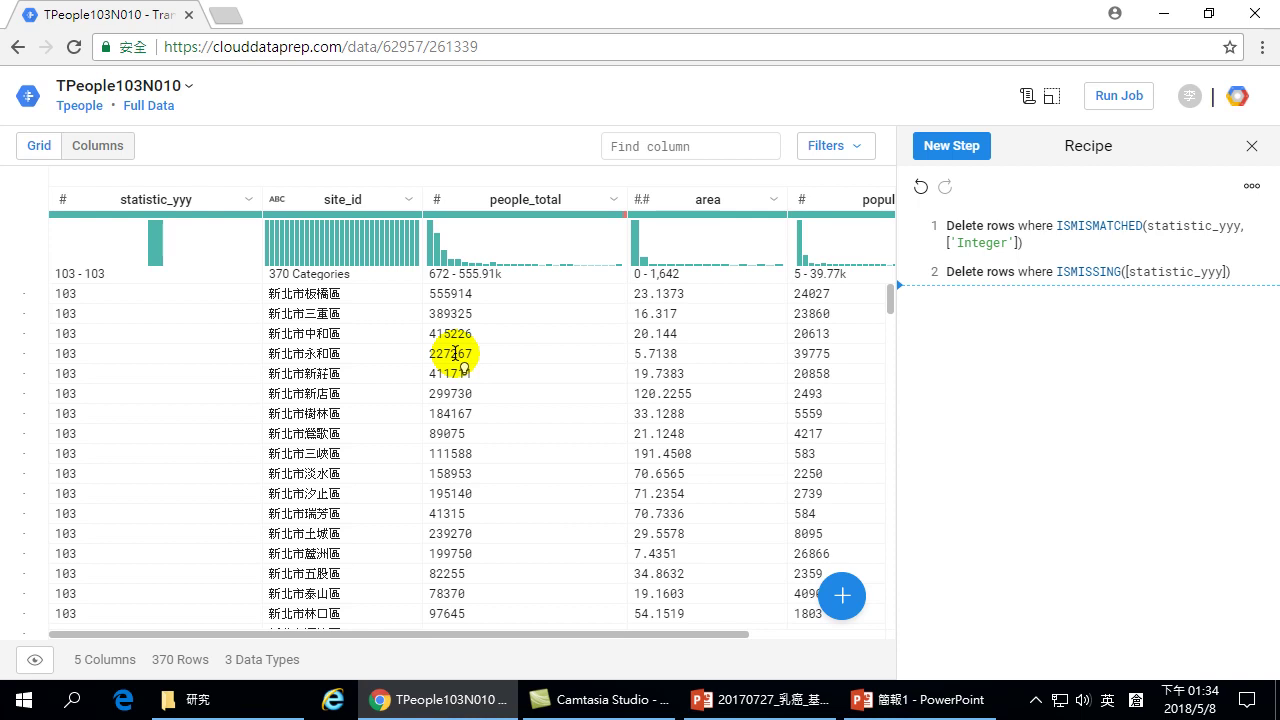
- View the people_total column details and reopen the TPeople103N010 recipe from the Tpeople flow
left_click(613, 199)
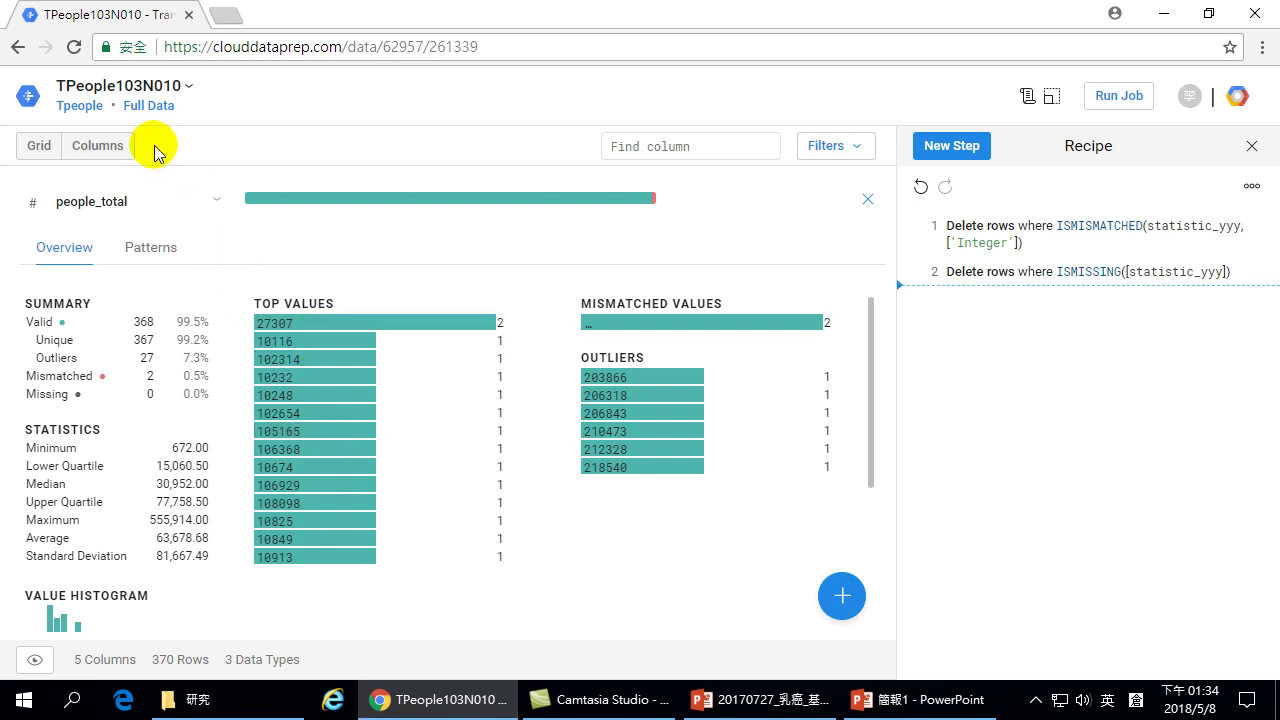
left_click(79, 110)
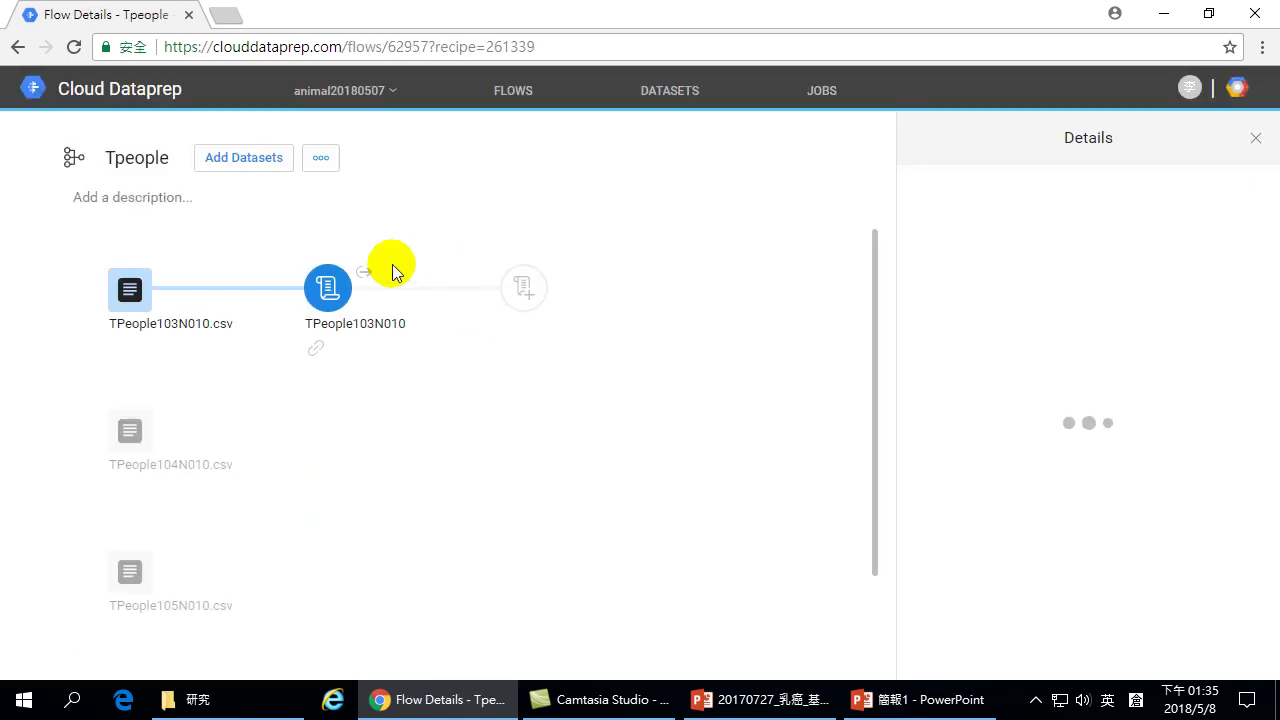
left_click(955, 243)
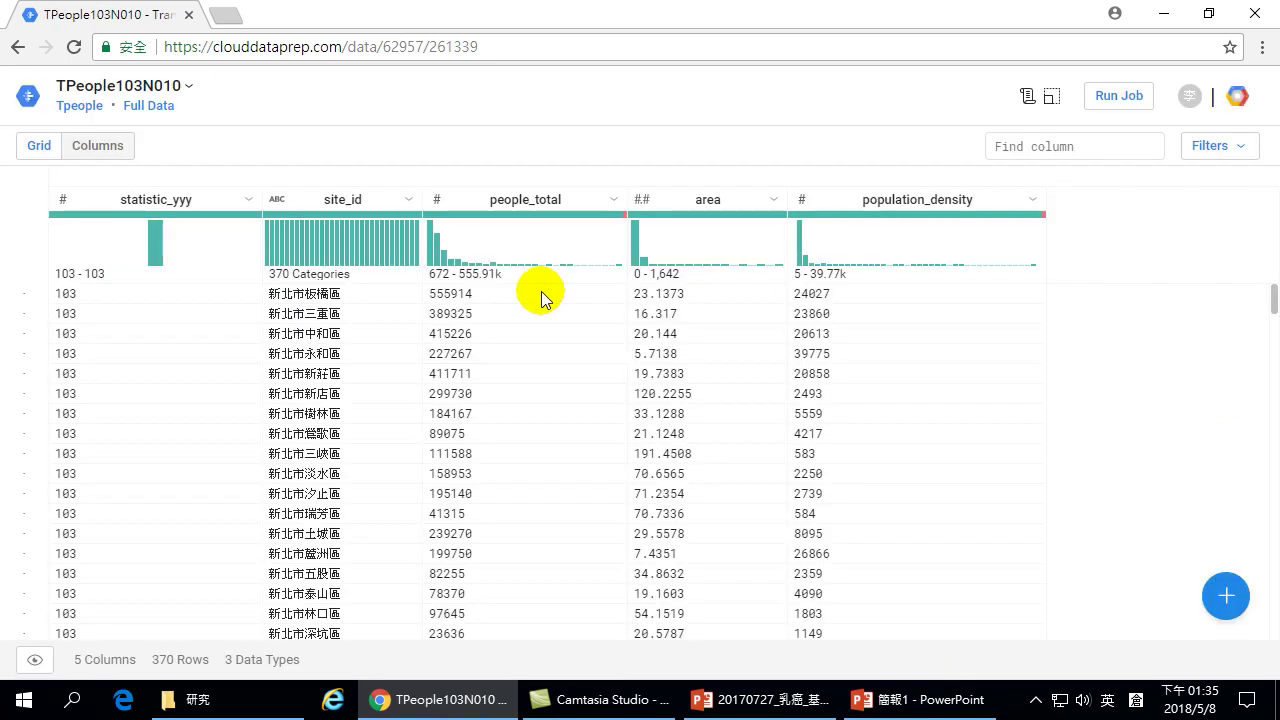
- Preview only the affected rows and add a recipe step deleting rows with mismatched values in people_total
left_click(626, 214)
left_click(814, 660)
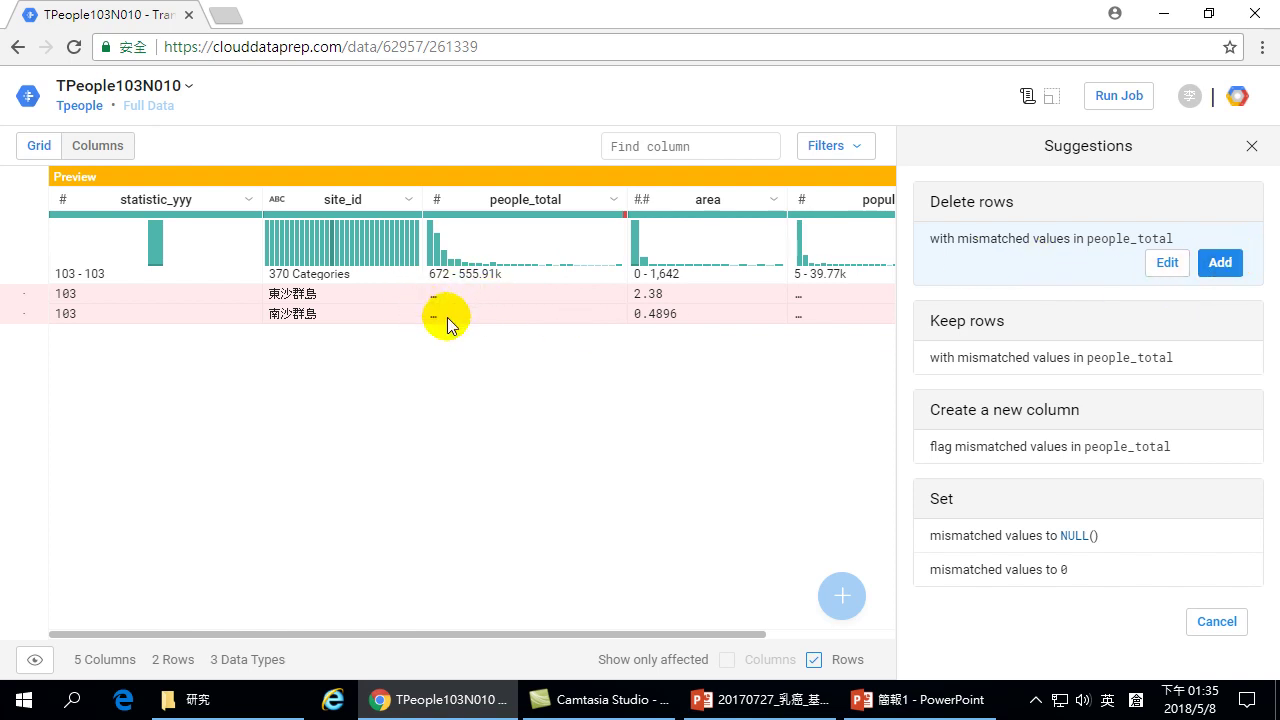
left_click(1220, 264)
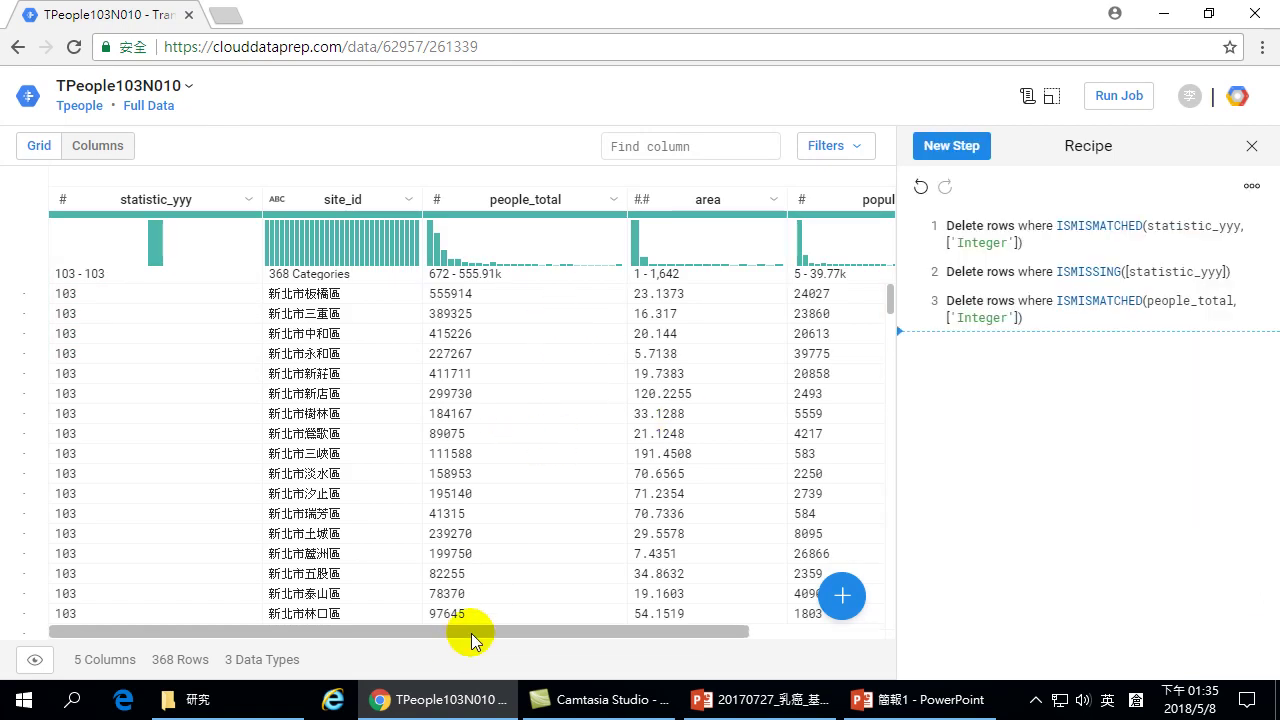
- Check the data quality of all five TPeople103N010 columns in the grid and the column list
left_click_drag(470, 633, 630, 635)
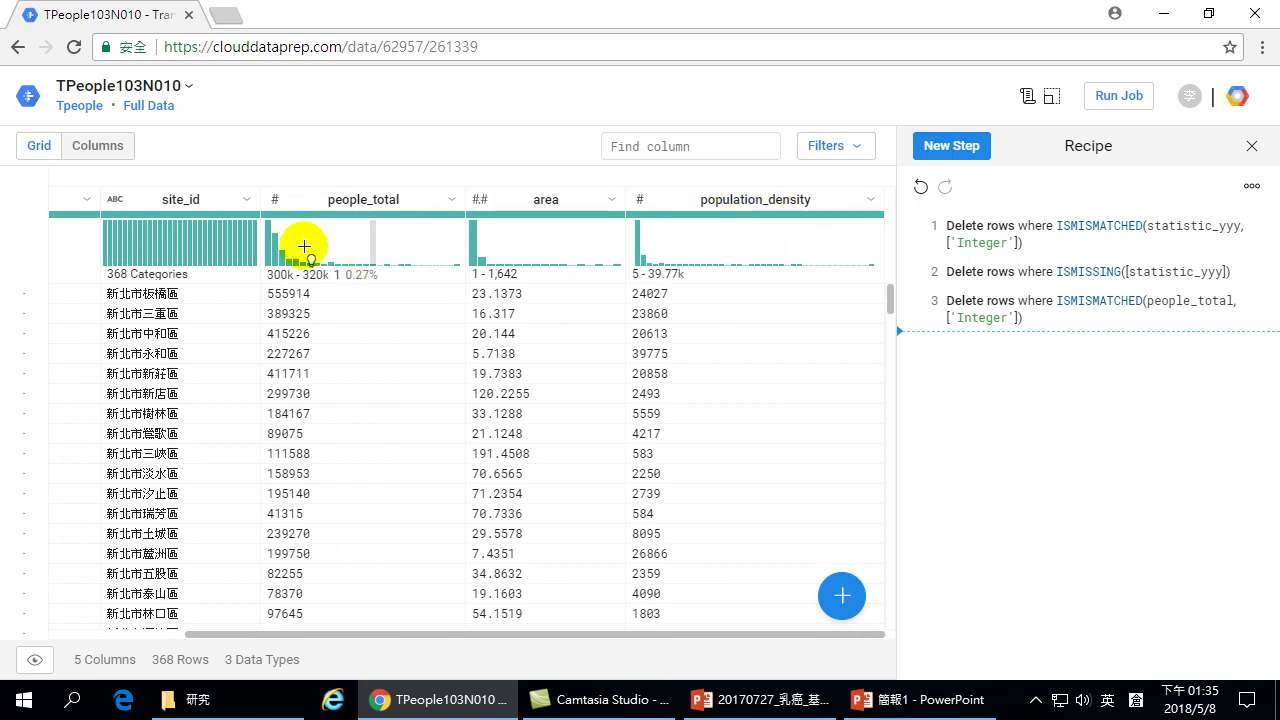
left_click(97, 146)
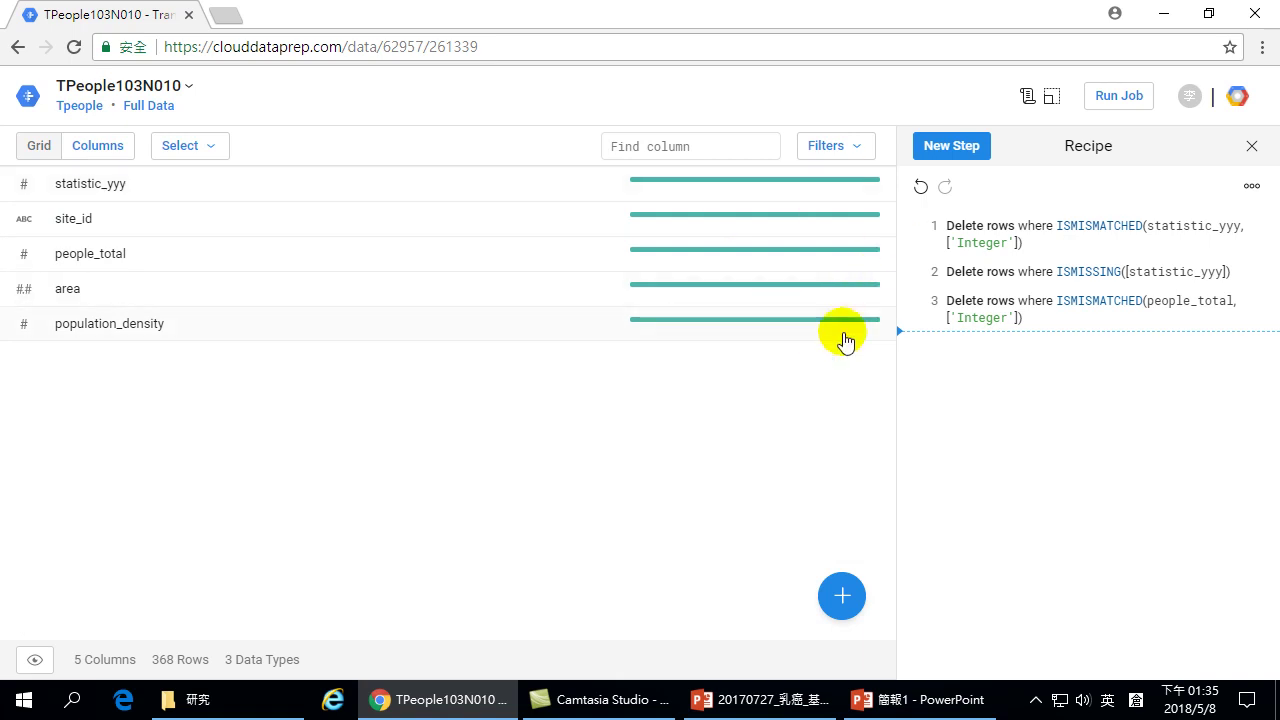
mouse_move(809, 322)
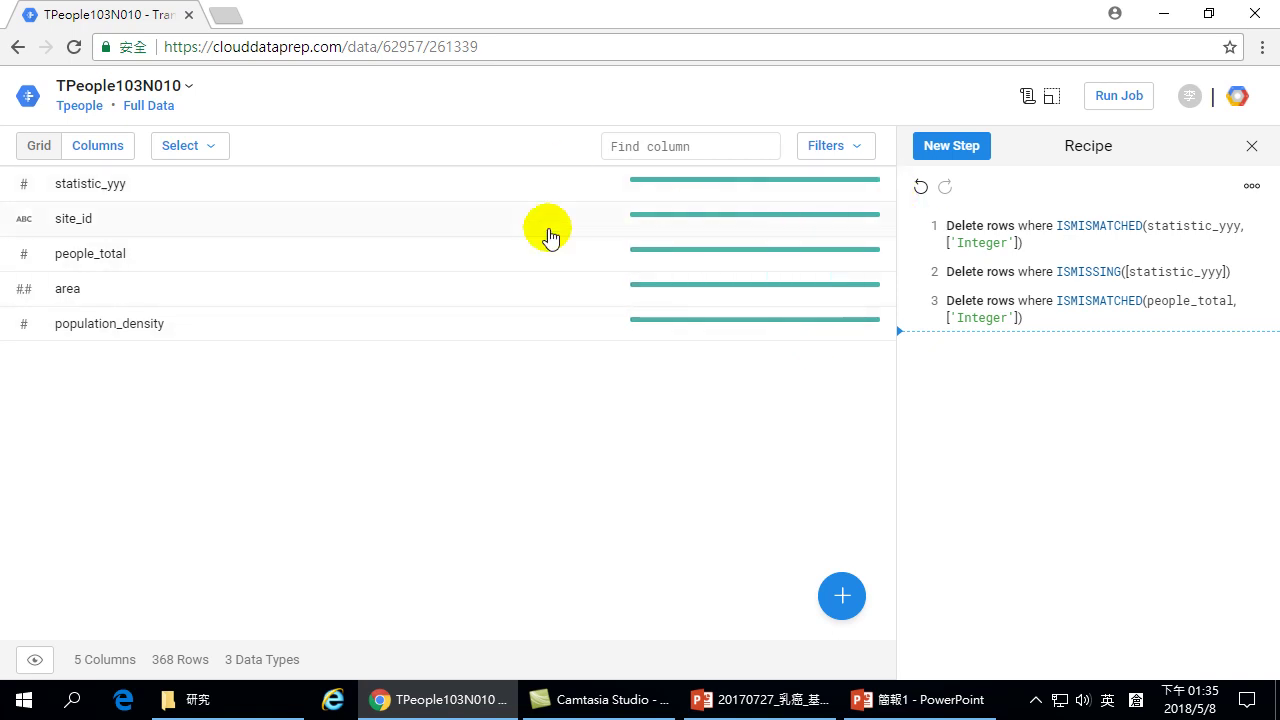
- Return to the Tpeople flow, add a new recipe to TPeople104N010.csv and open it for editing
left_click(78, 105)
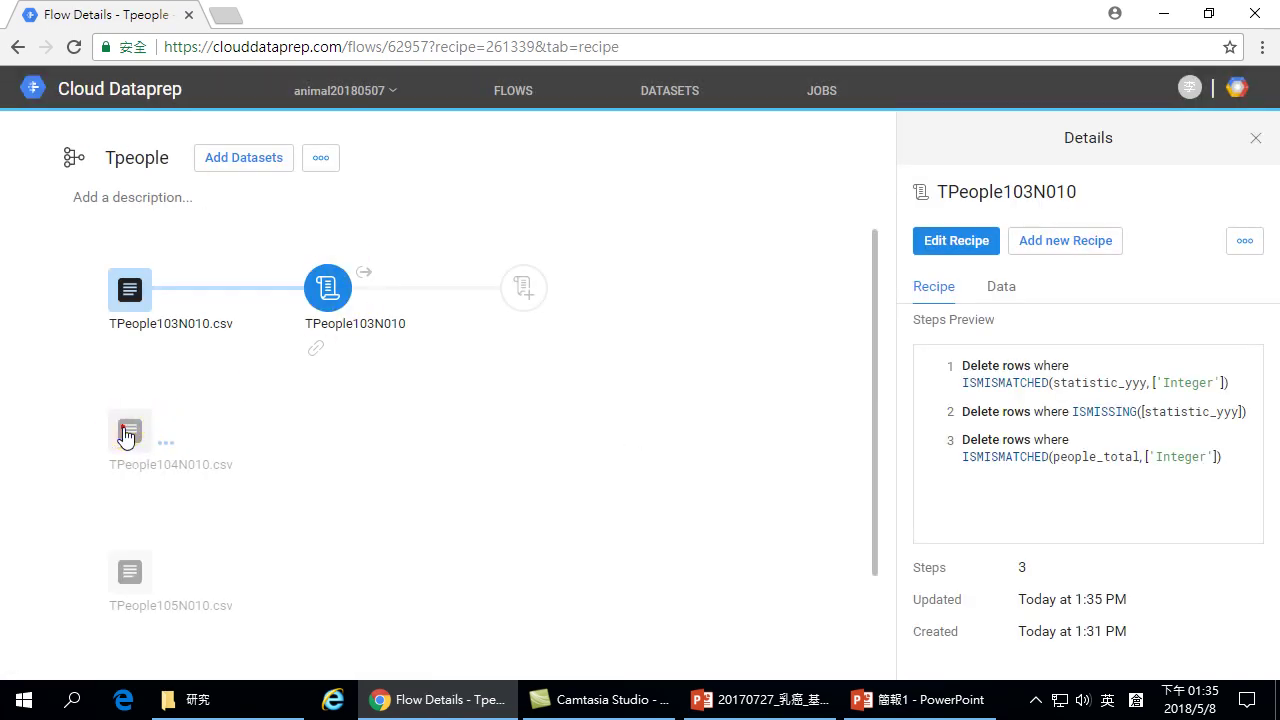
left_click(127, 436)
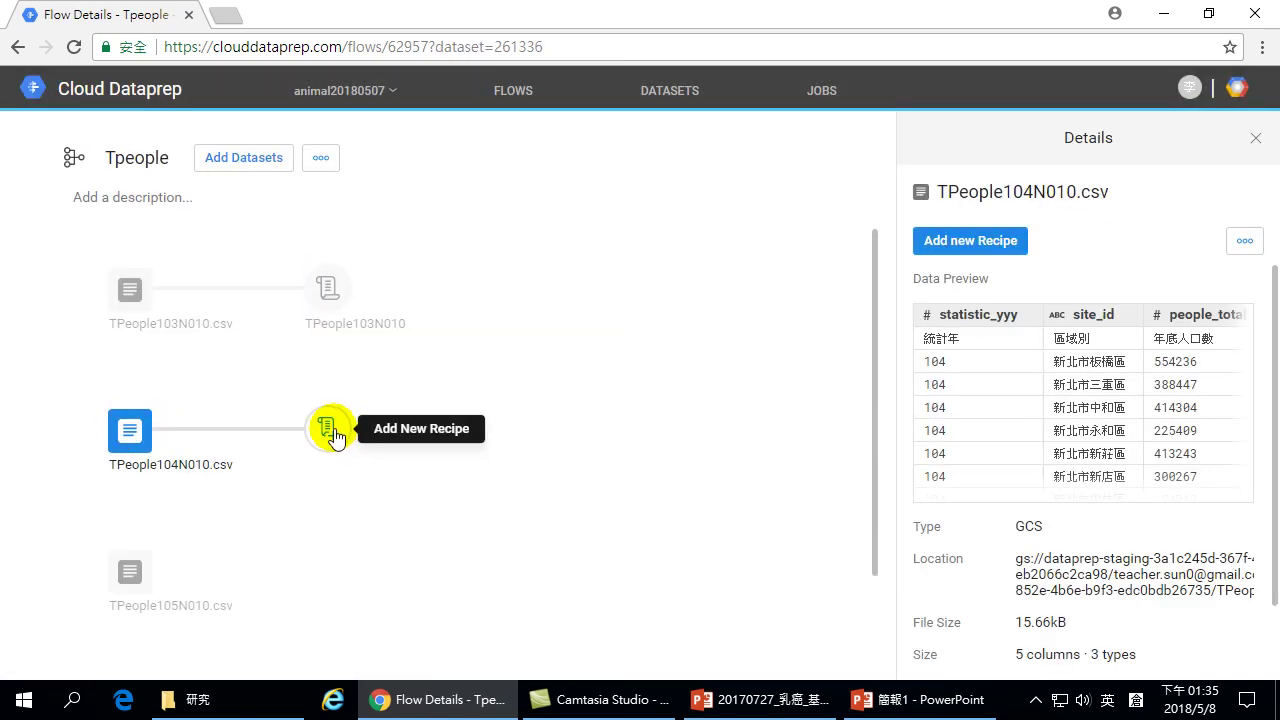
left_click(327, 435)
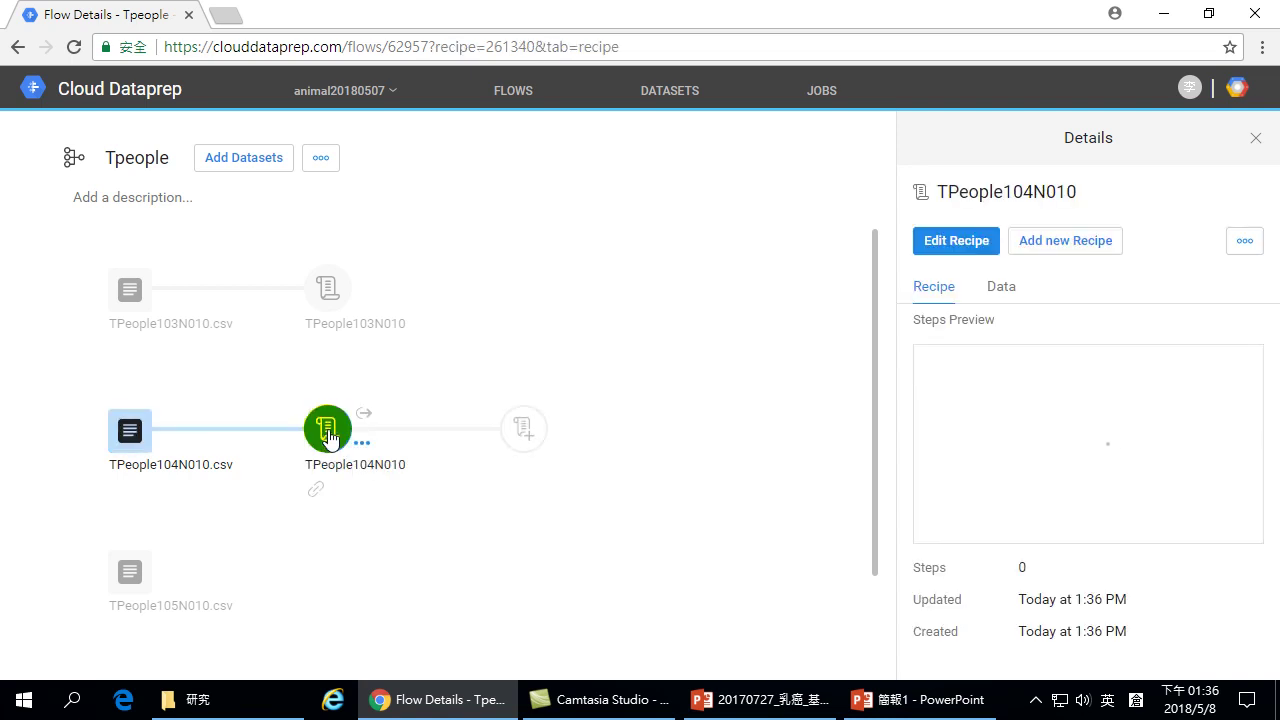
left_click(957, 240)
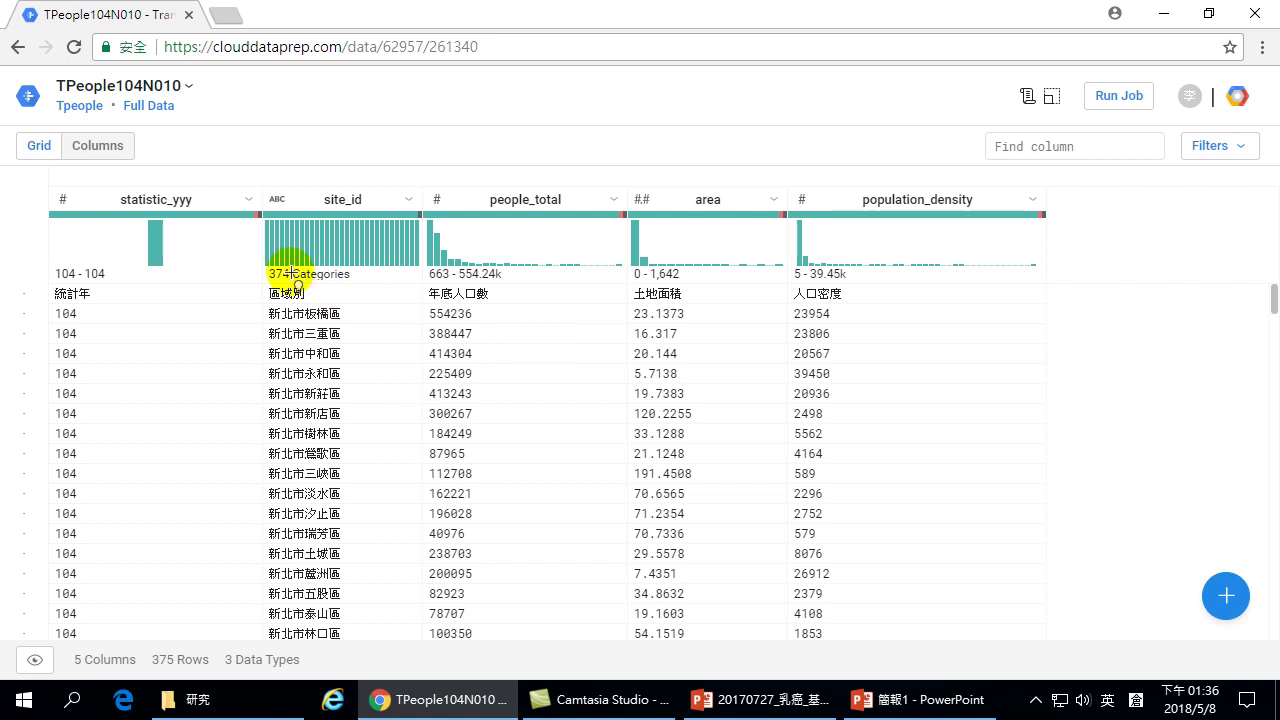
- Add recipe steps deleting rows with mismatched values and rows with missing values in statistic_yyy, previewing only affected rows for the latter
left_click(258, 216)
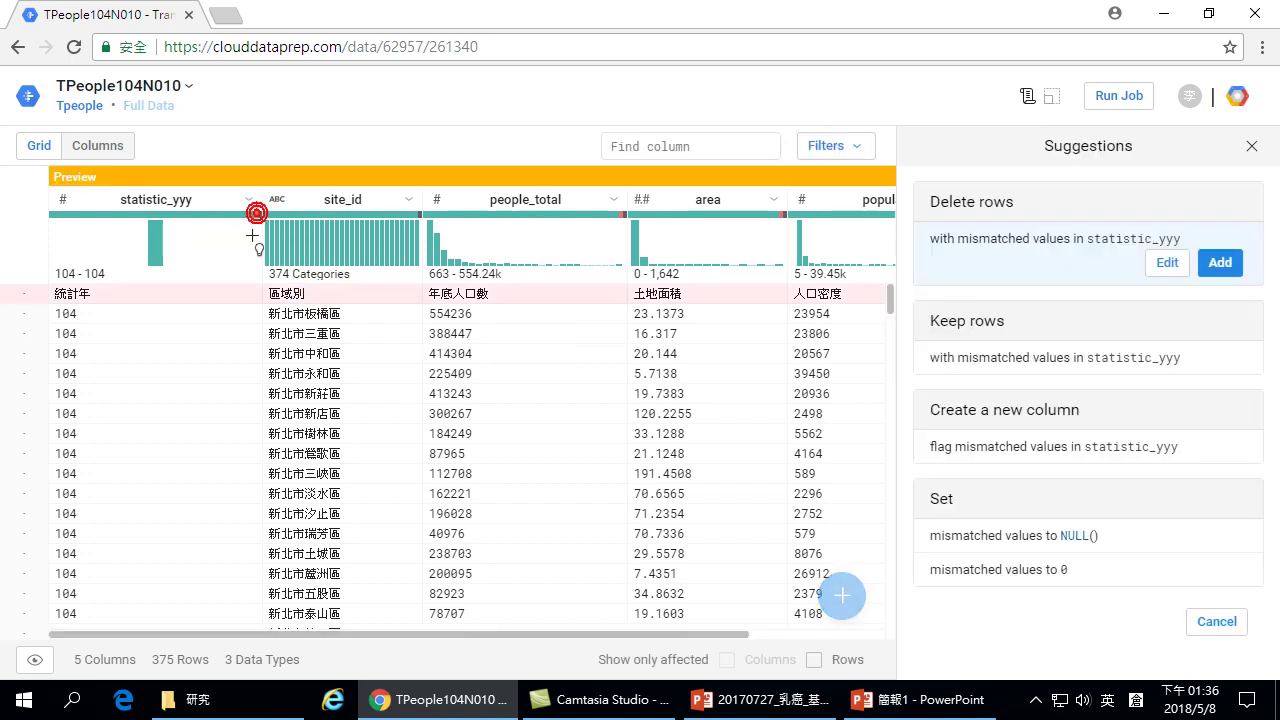
left_click(1213, 263)
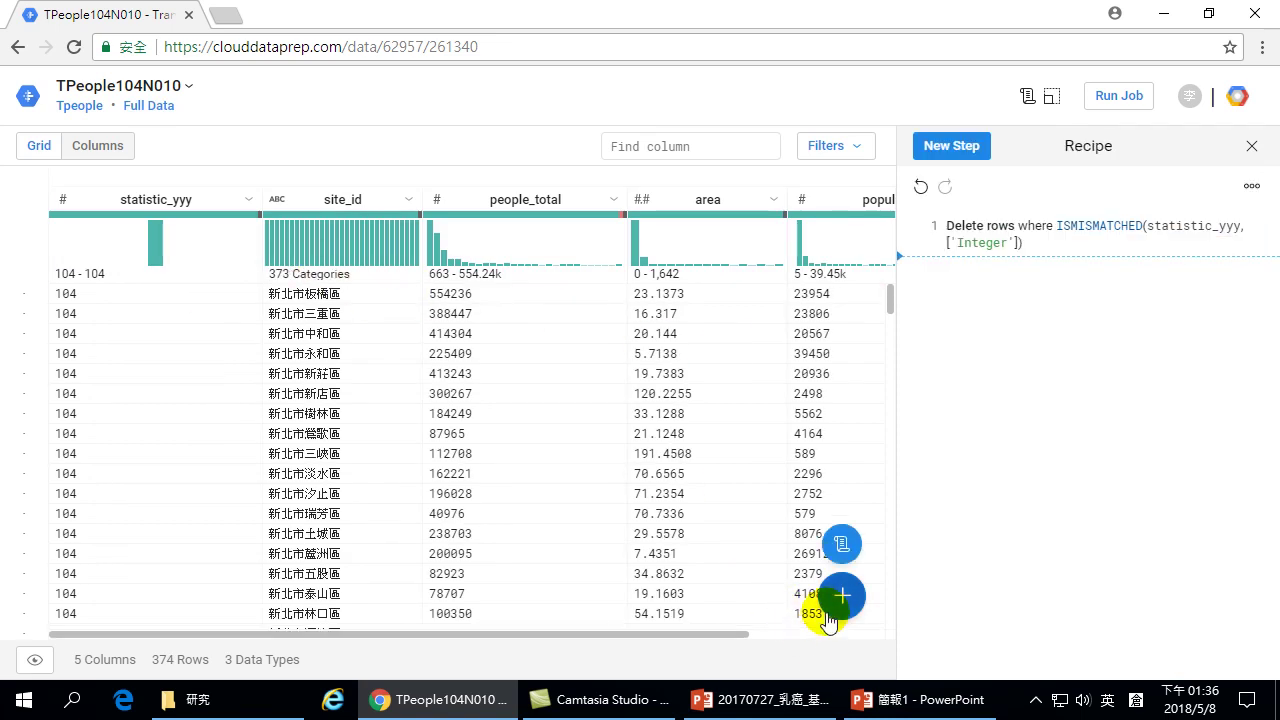
mouse_move(842, 600)
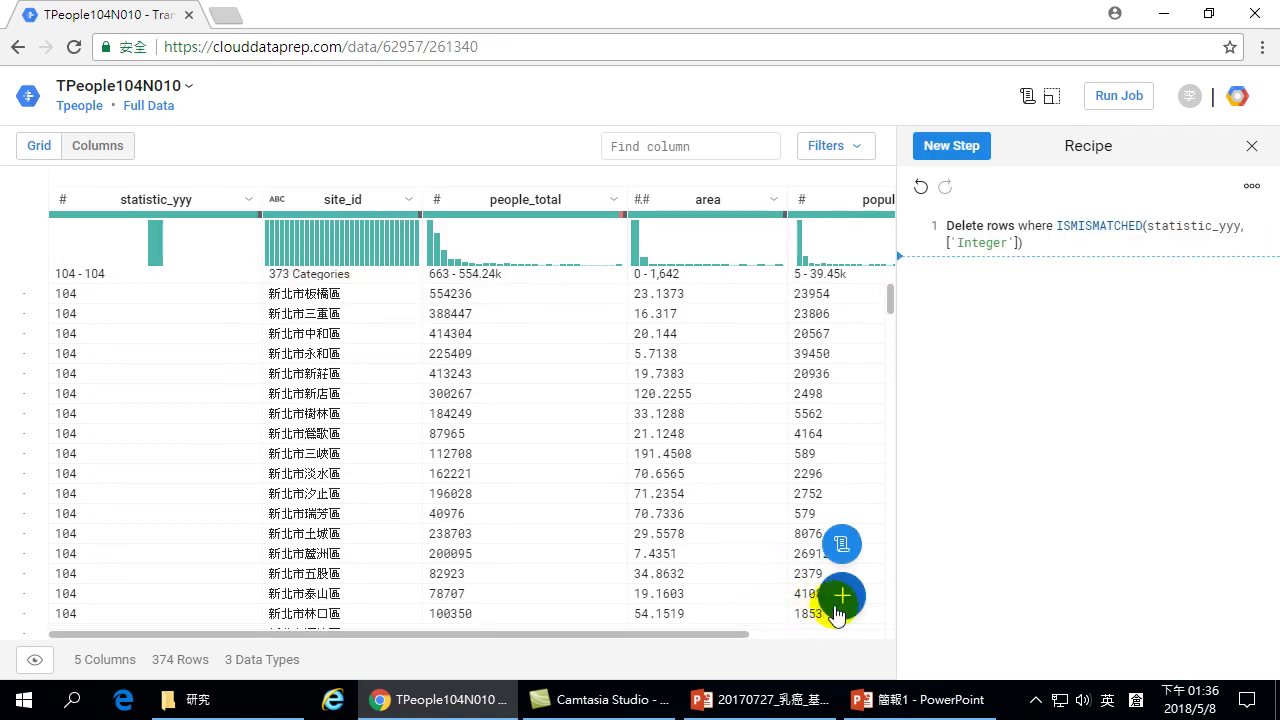
left_click(261, 214)
left_click(815, 660)
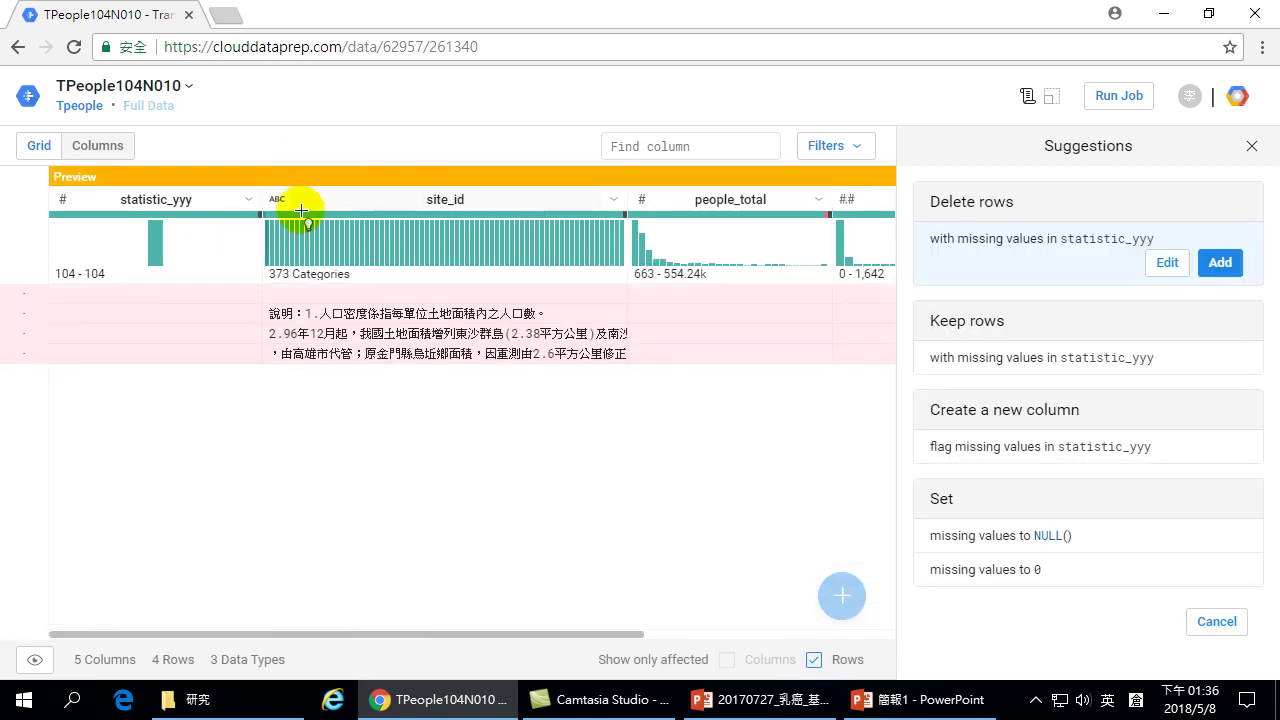
left_click(1222, 262)
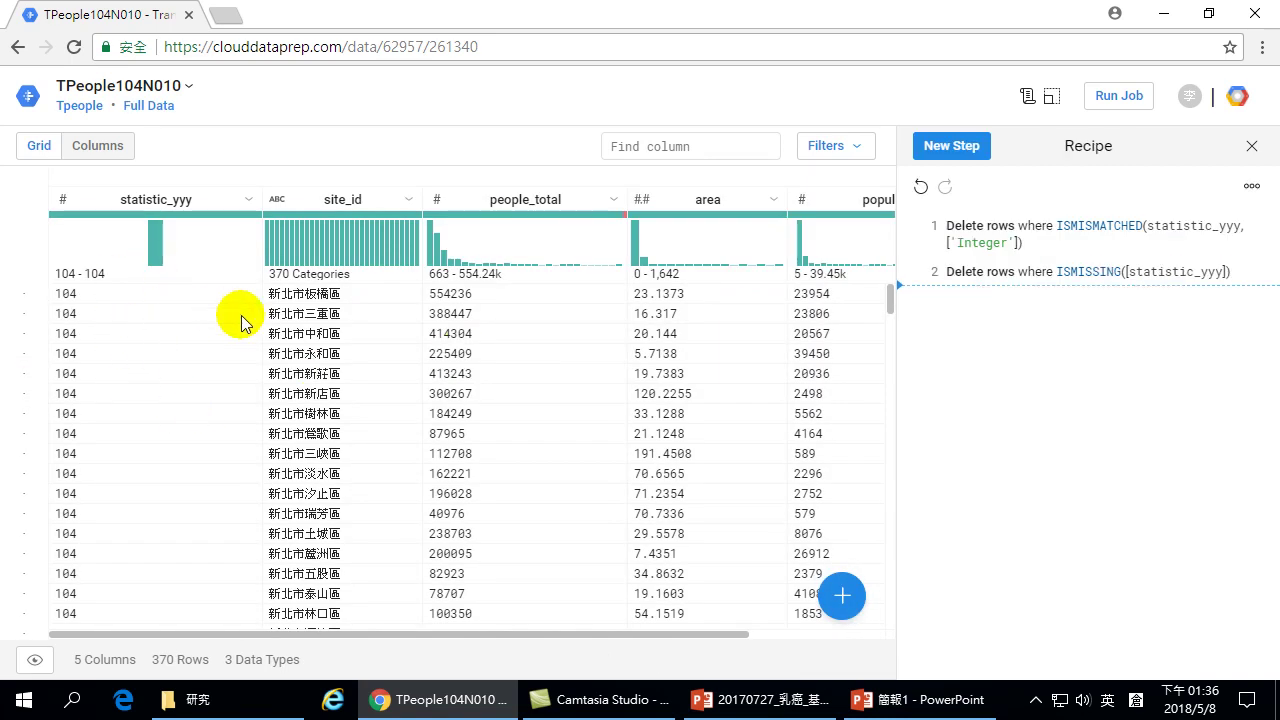
- Add a recipe step to TPeople104N010 deleting rows with mismatched values in people_total
left_click(627, 216)
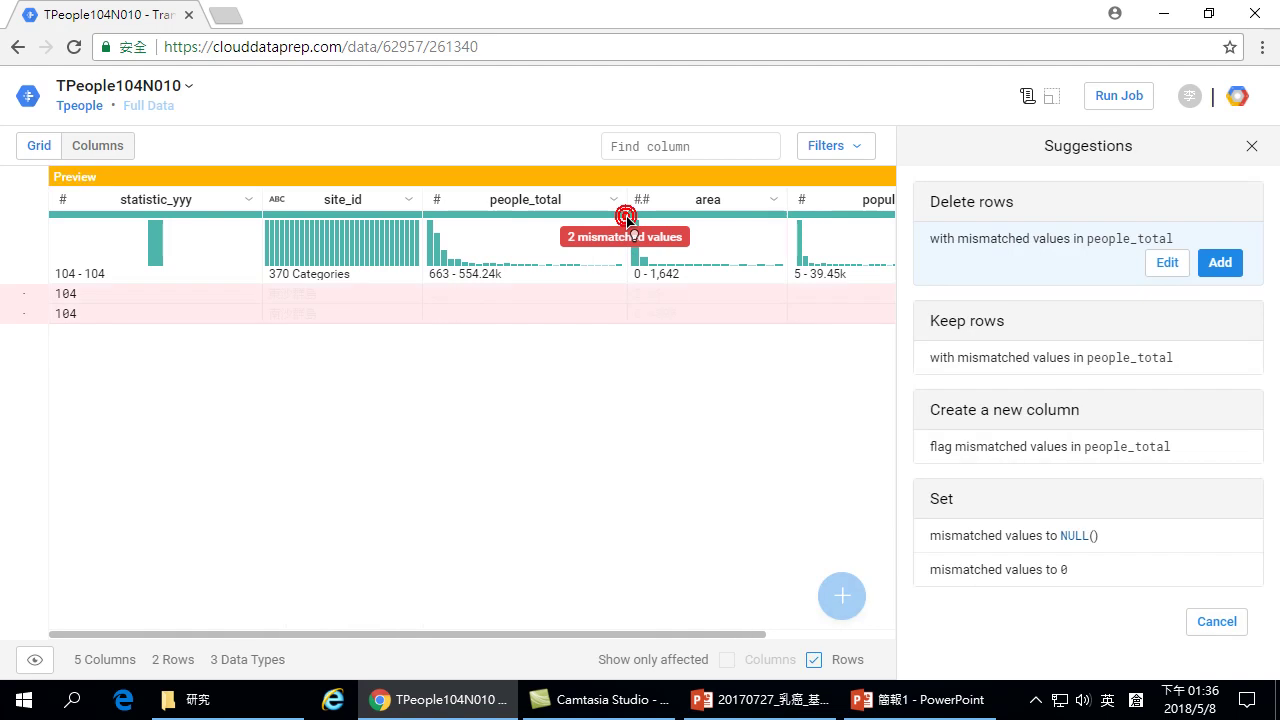
left_click(1222, 262)
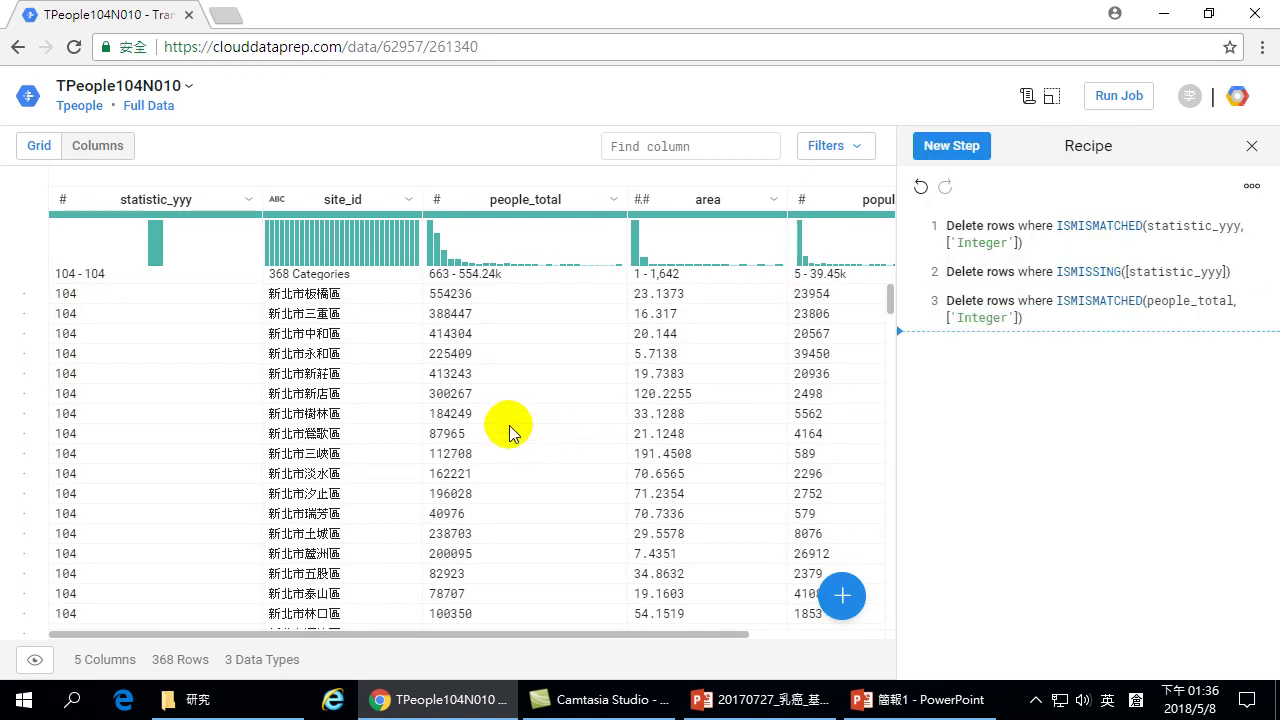
mouse_move(317, 262)
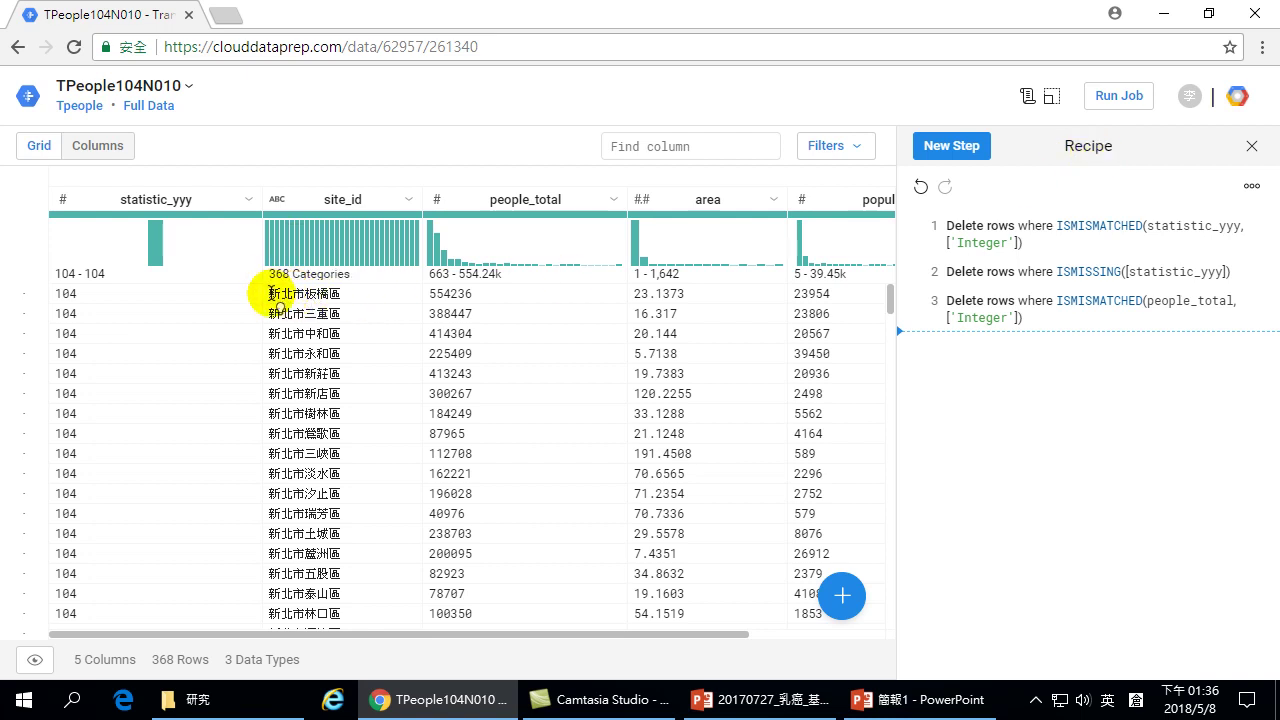
- Preview the transformations suggested for the text 新北市 in site_id and dismiss them
left_click(274, 291)
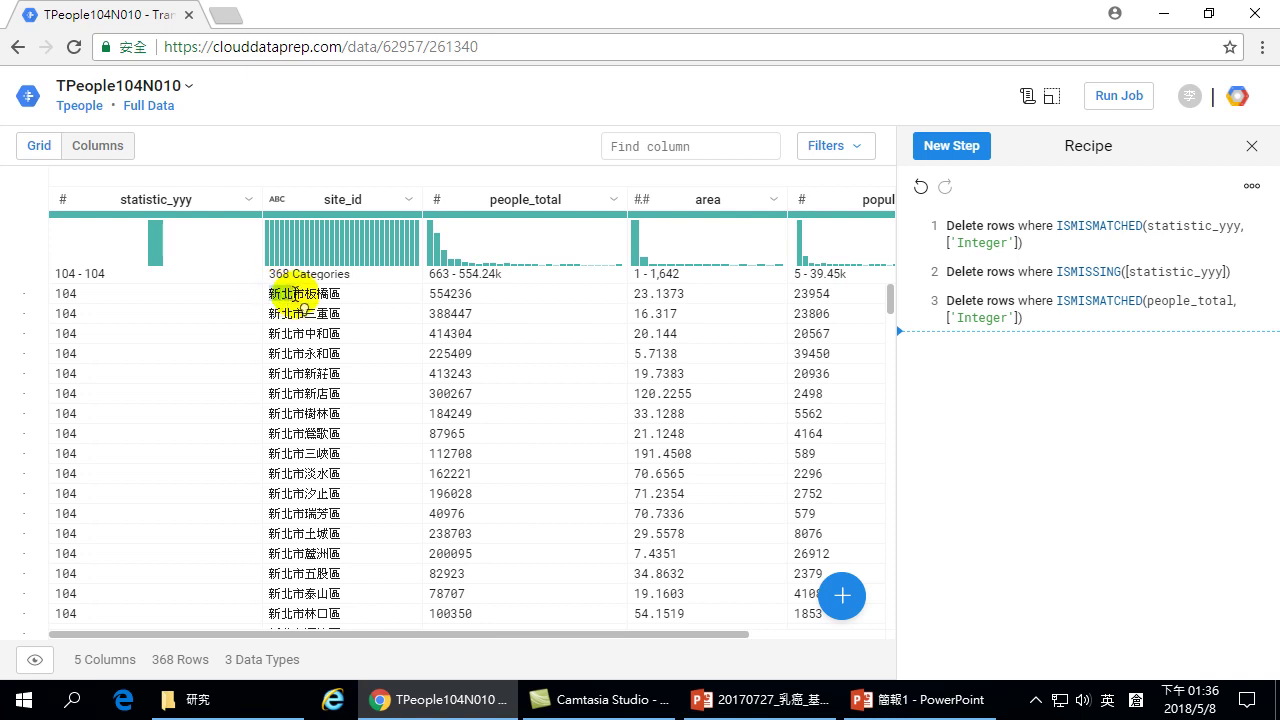
left_click_drag(274, 291, 303, 293)
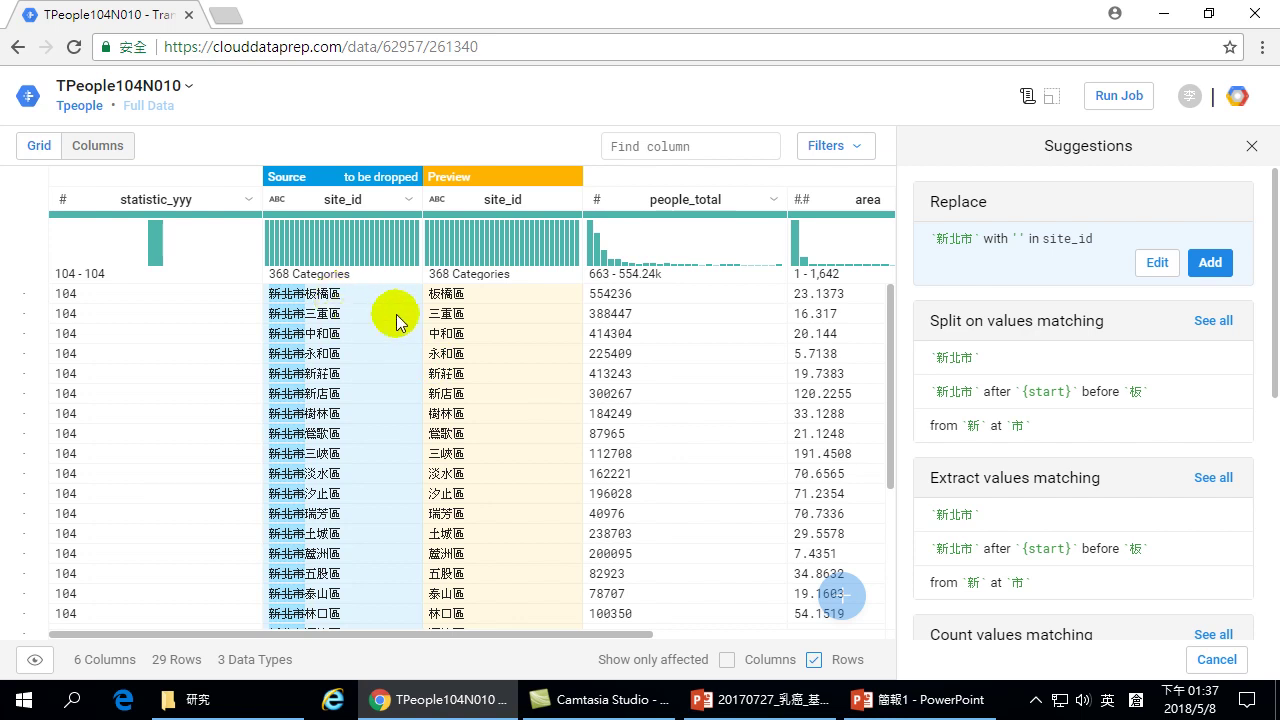
left_click(352, 313)
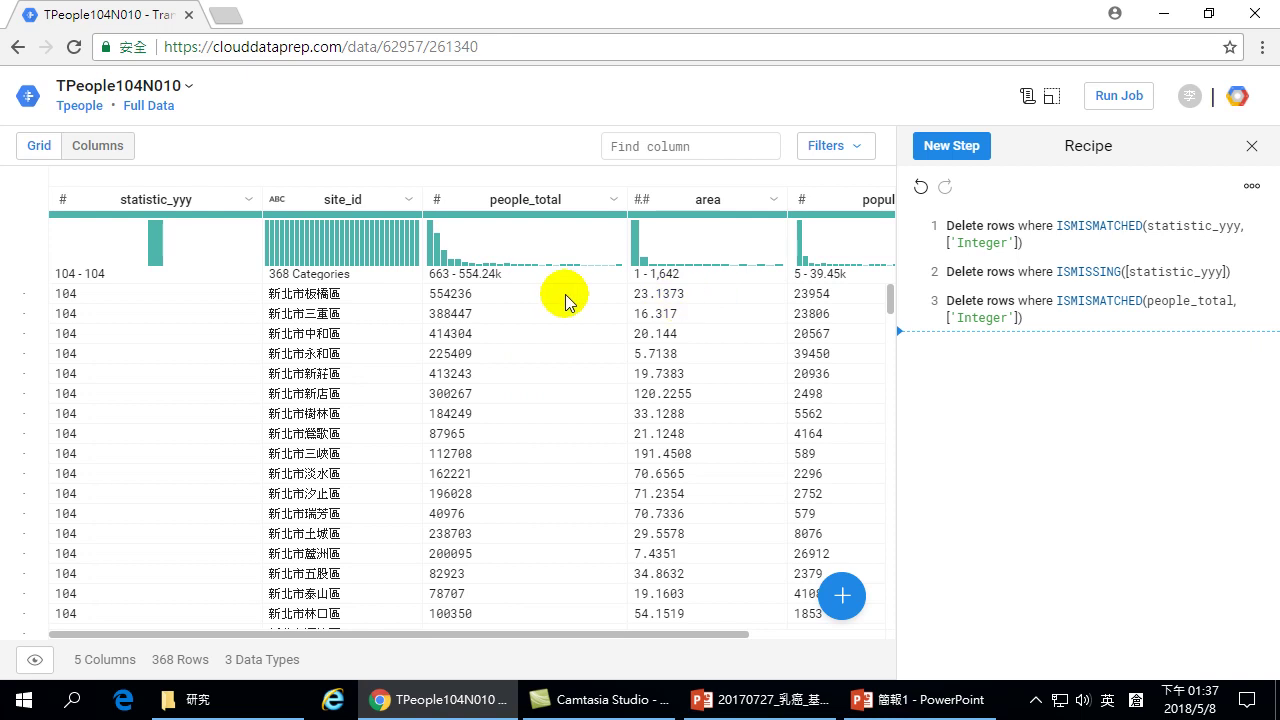
- Check the TPeople104N010 column list, and from the Tpeople flow add and open a second recipe following TPeople103N010
left_click(95, 145)
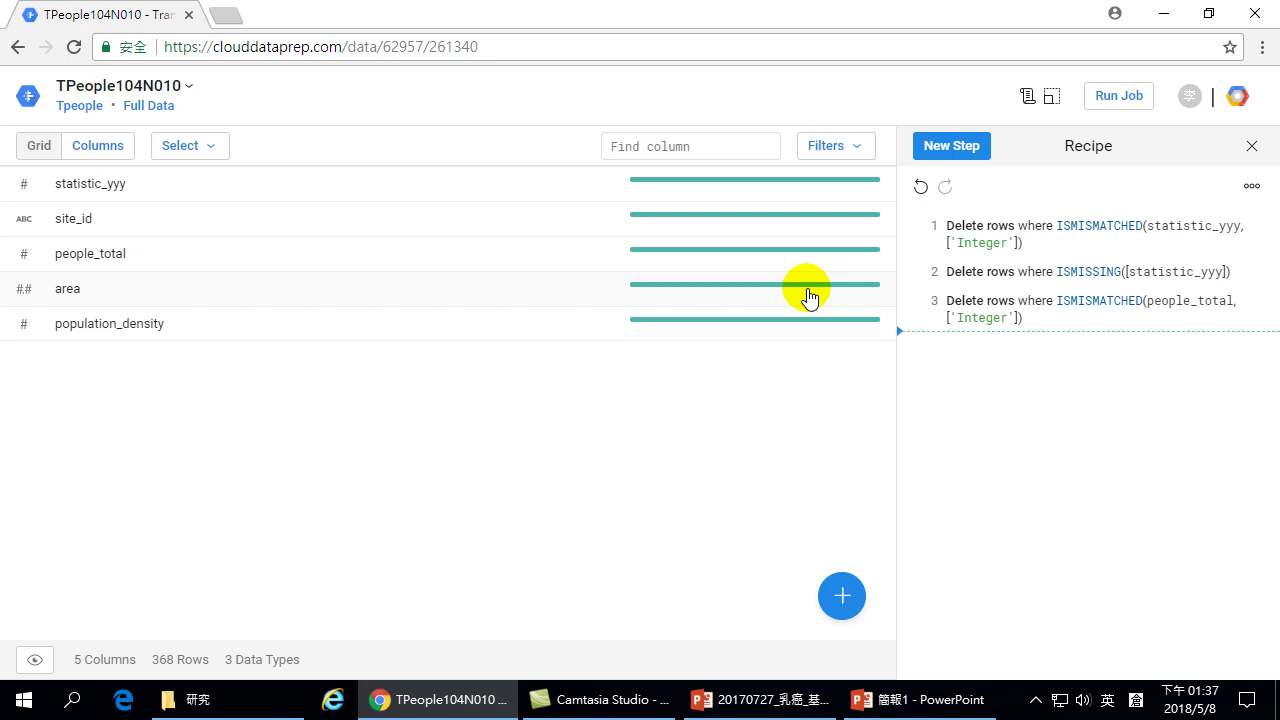
left_click(81, 105)
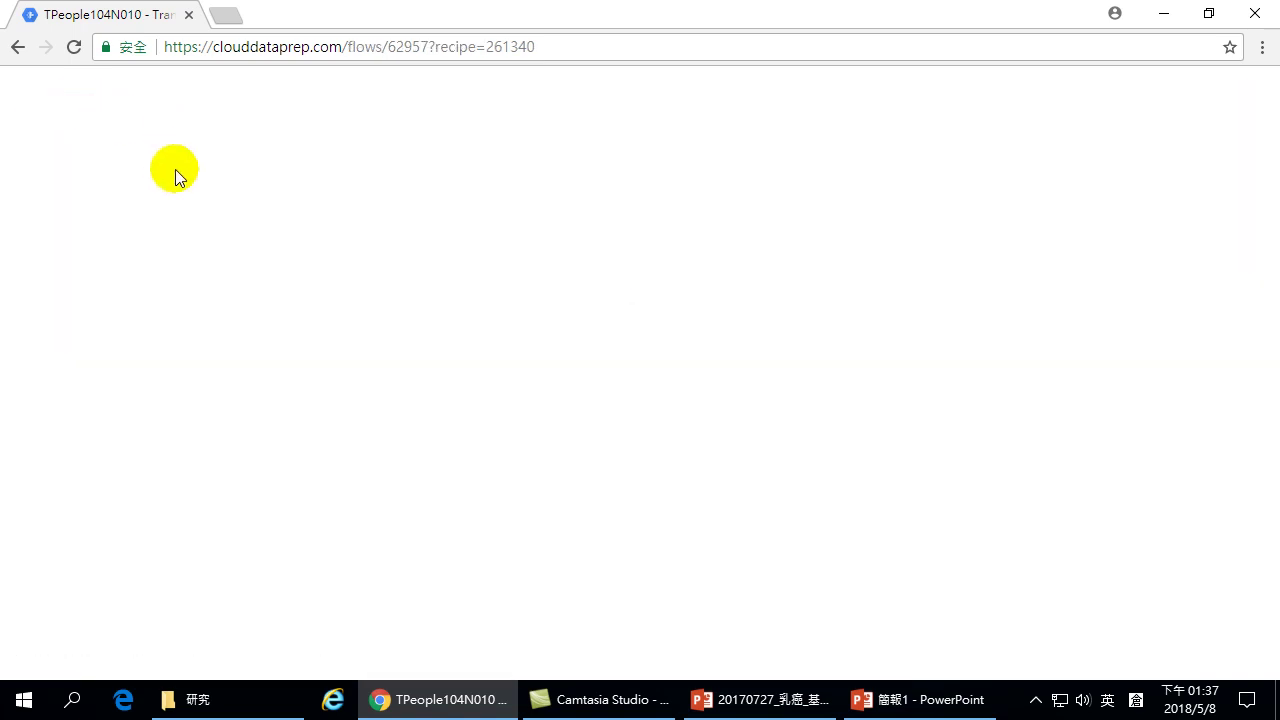
left_click(329, 288)
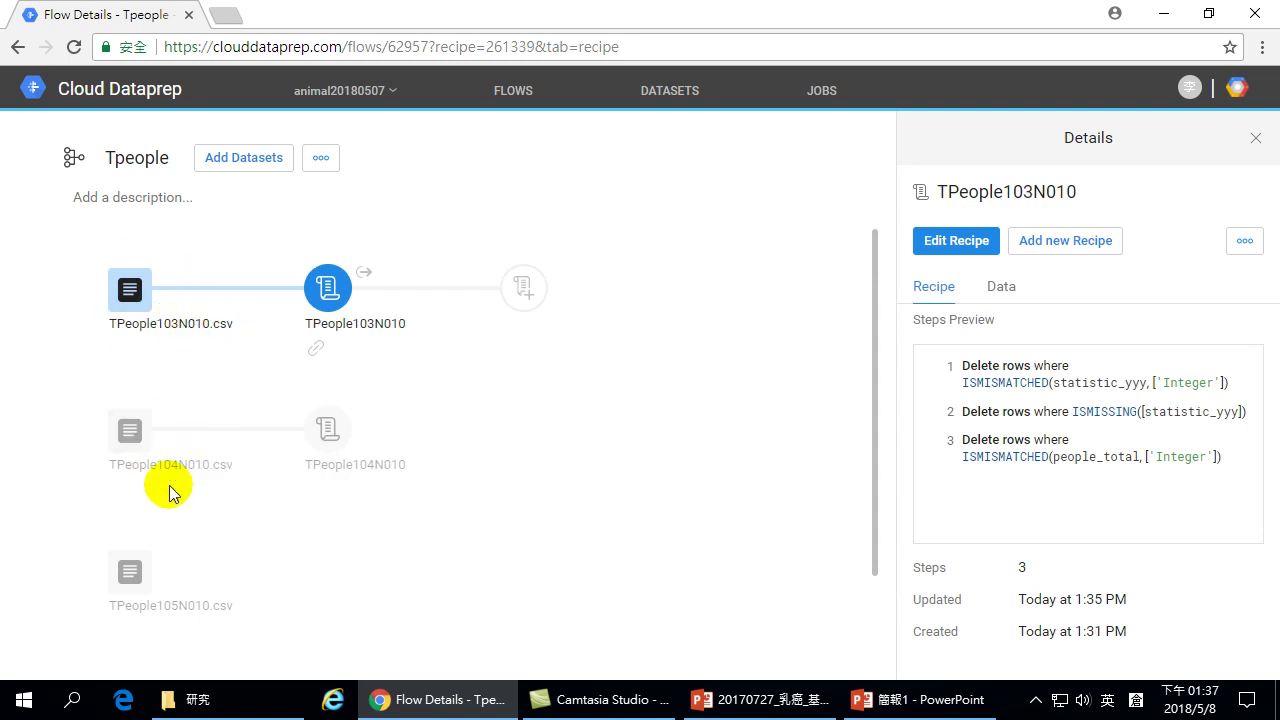
left_click(527, 290)
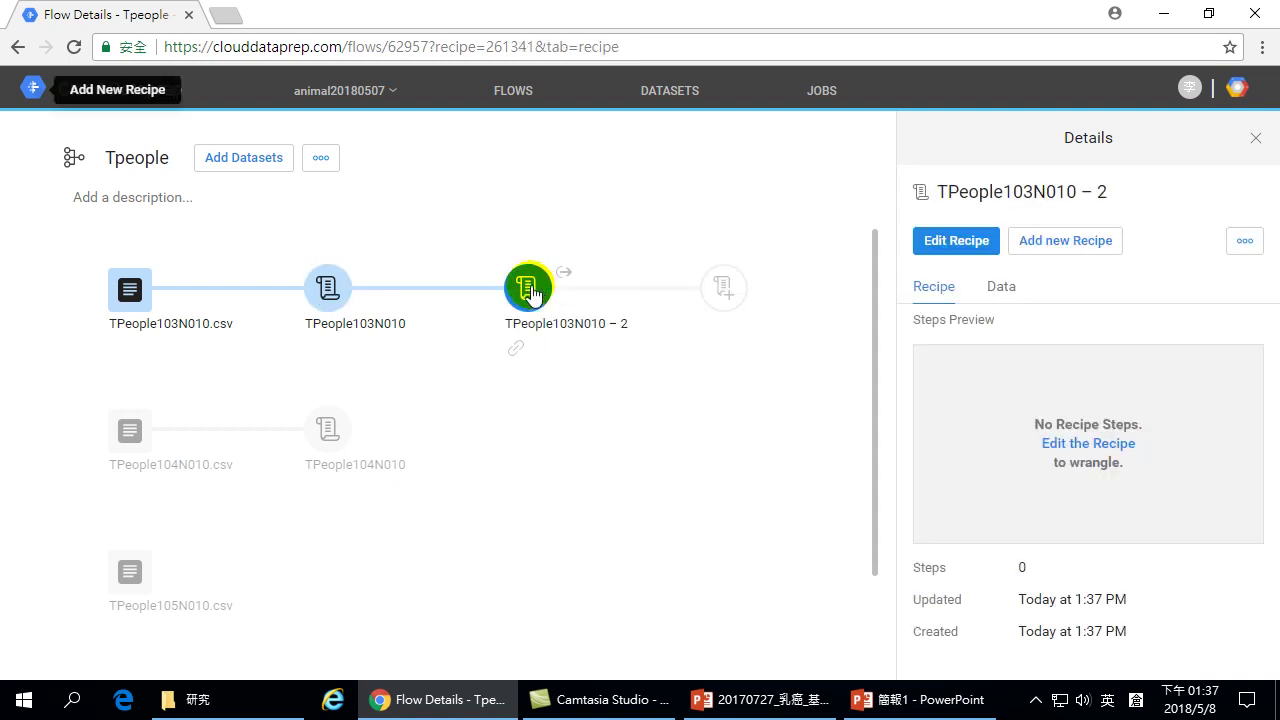
left_click(951, 242)
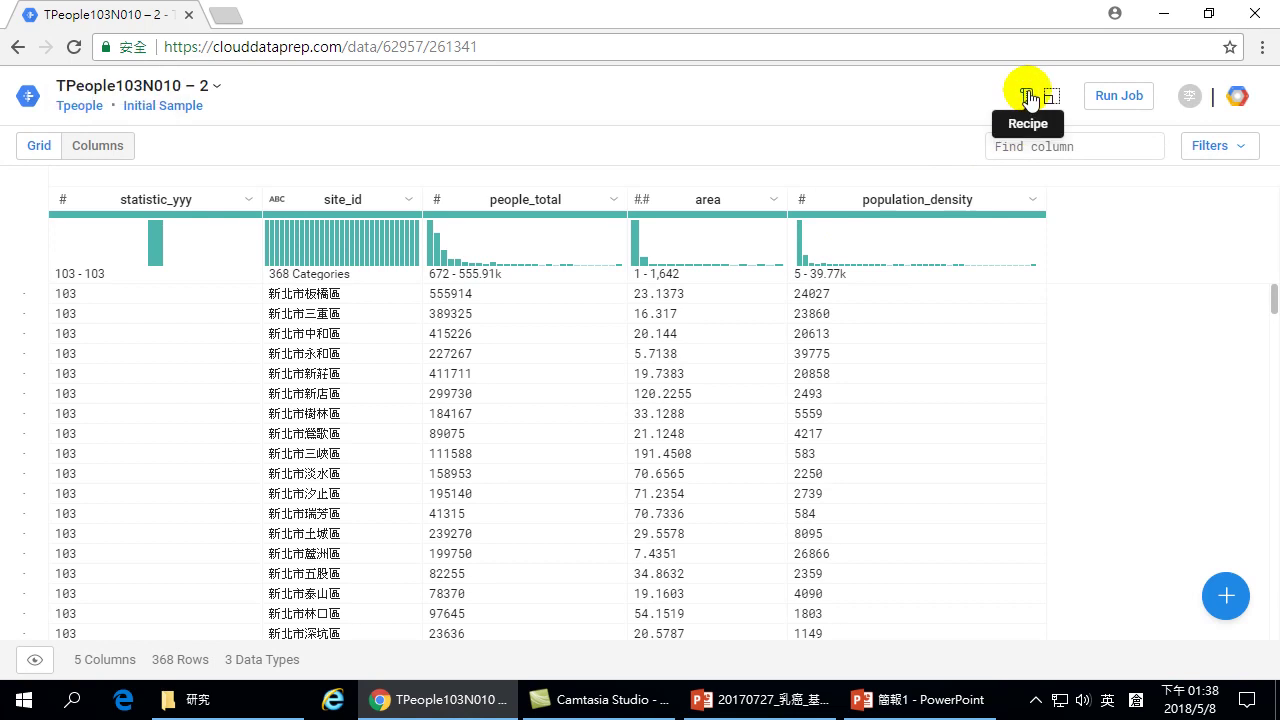
- Add a Union step to the TPeople103N010 – 2 recipe that appends the TPeople104N010 recipe's data, aligned by name
left_click(1028, 97)
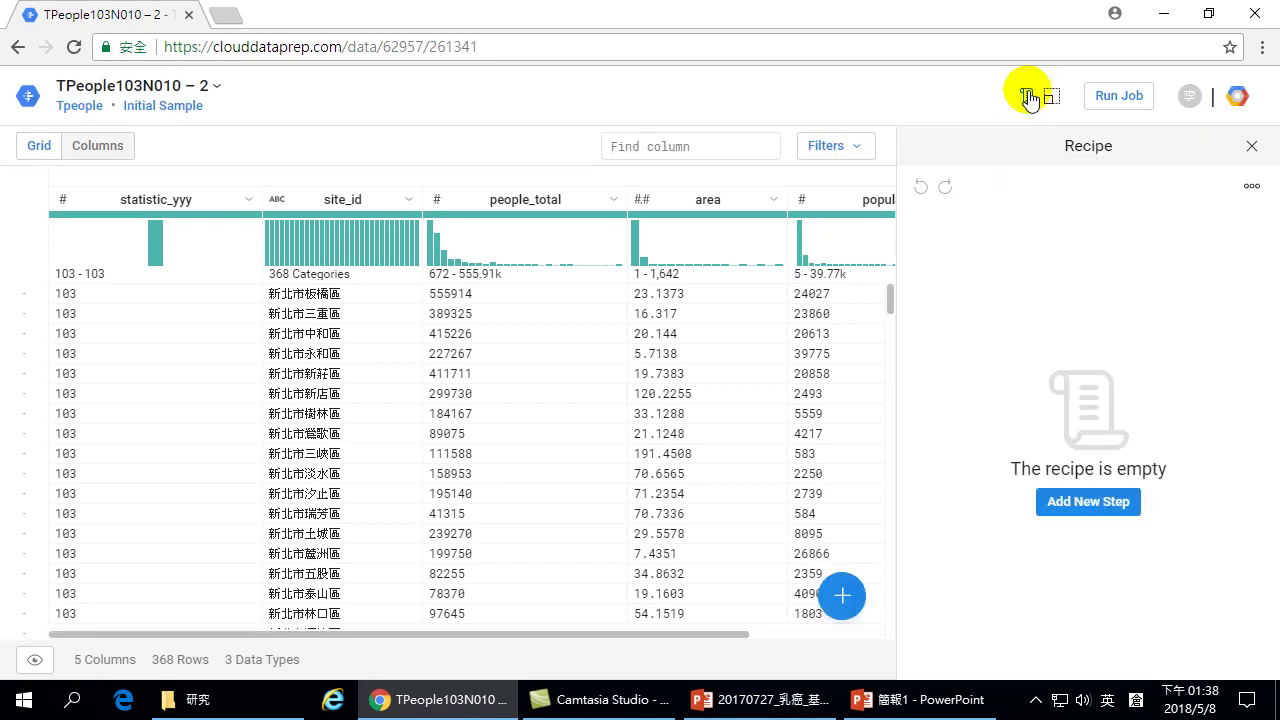
left_click(1097, 503)
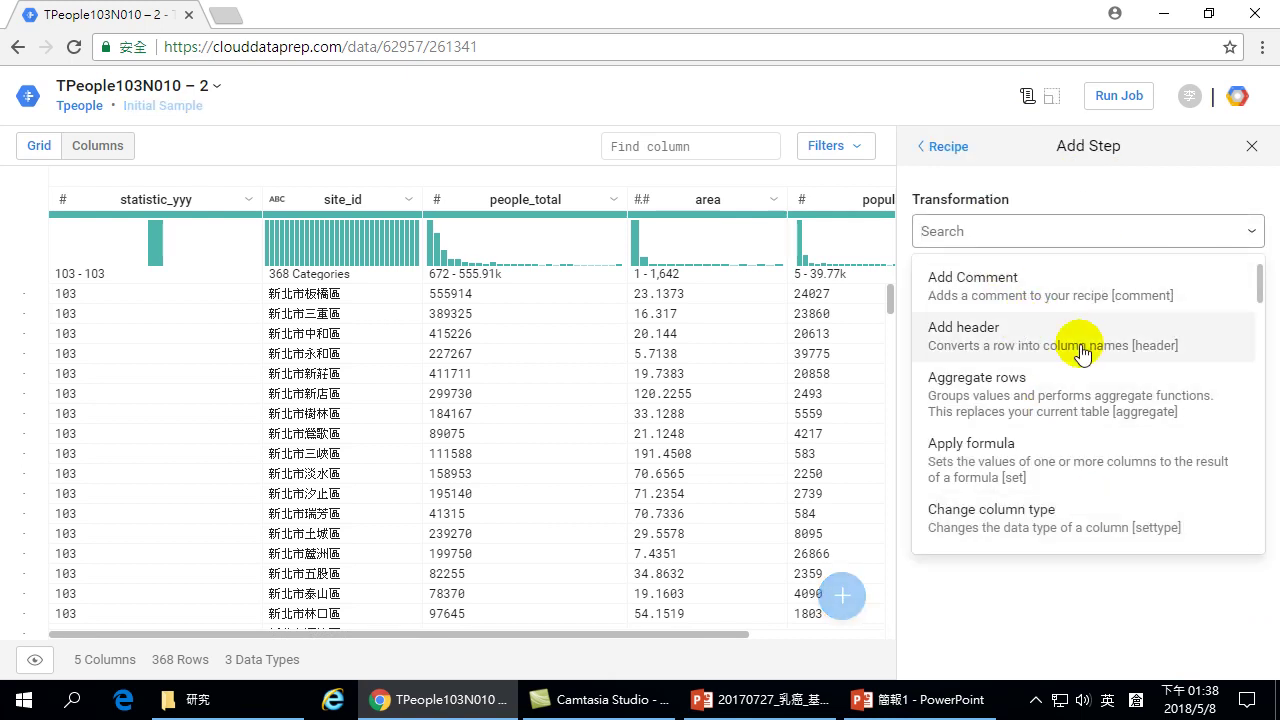
scroll(1050, 380, "down", 7)
scroll(1043, 440, "down", 6)
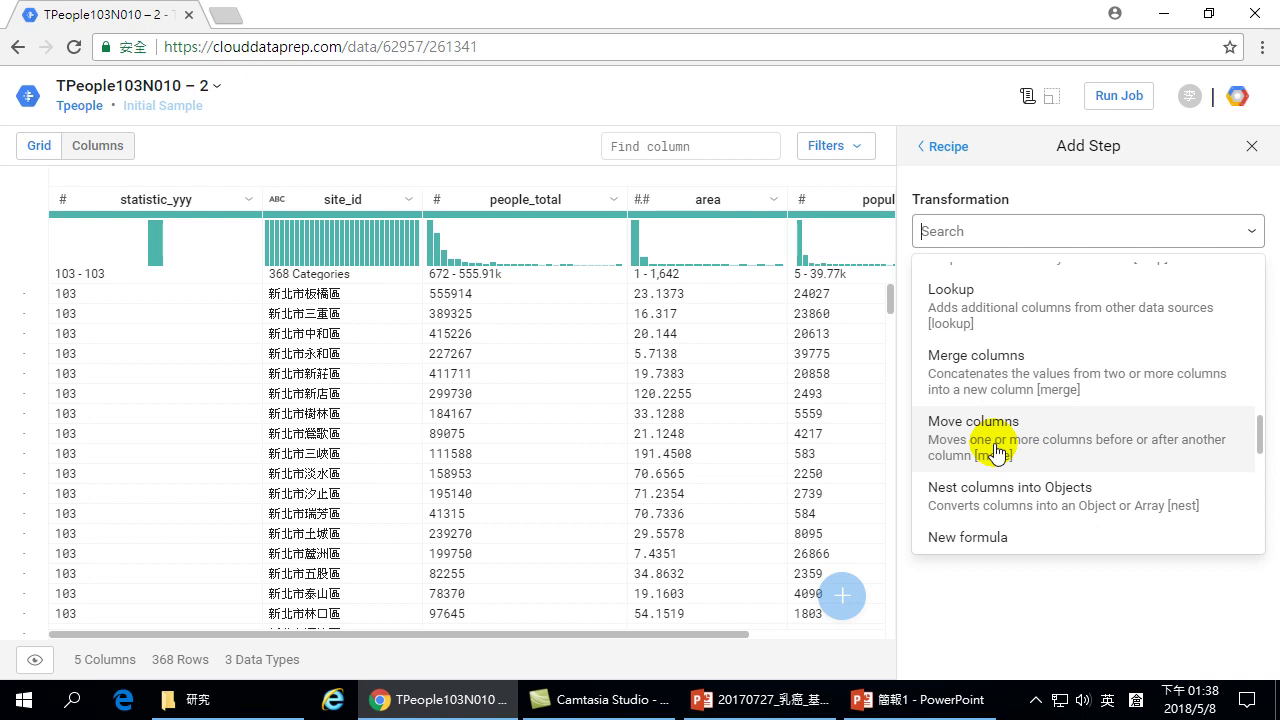
scroll(995, 452, "down", 5)
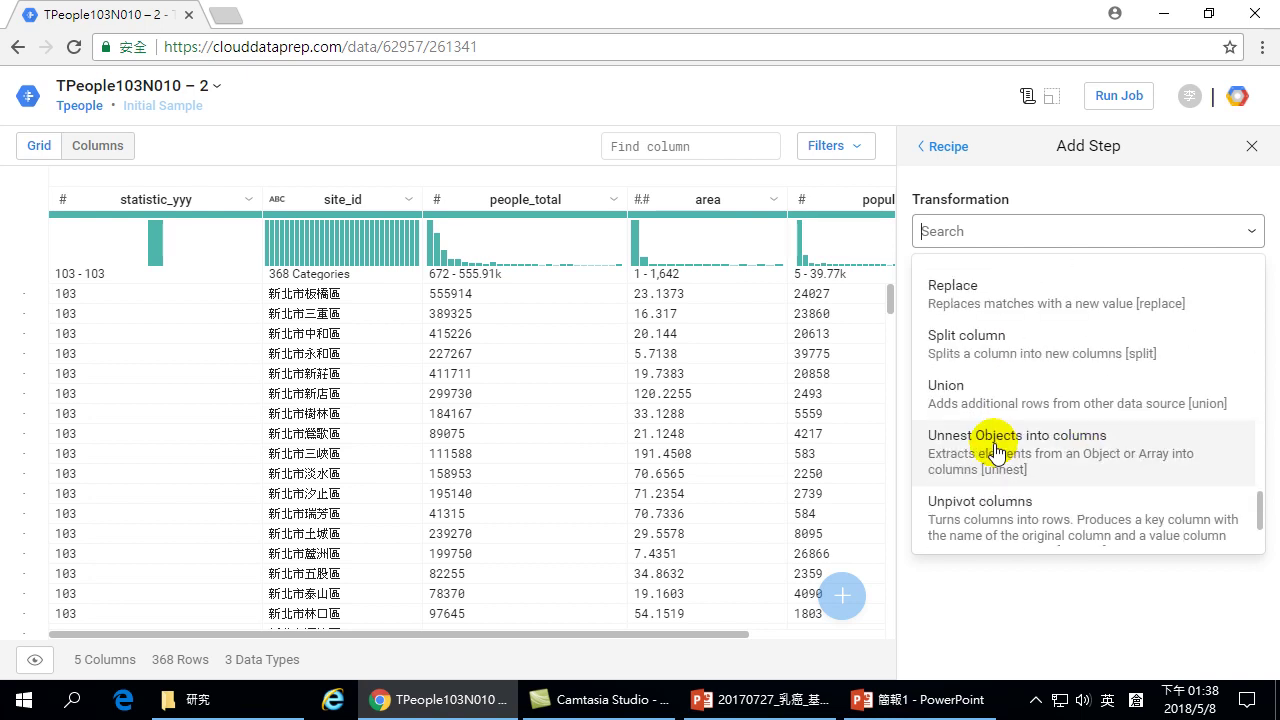
left_click(948, 392)
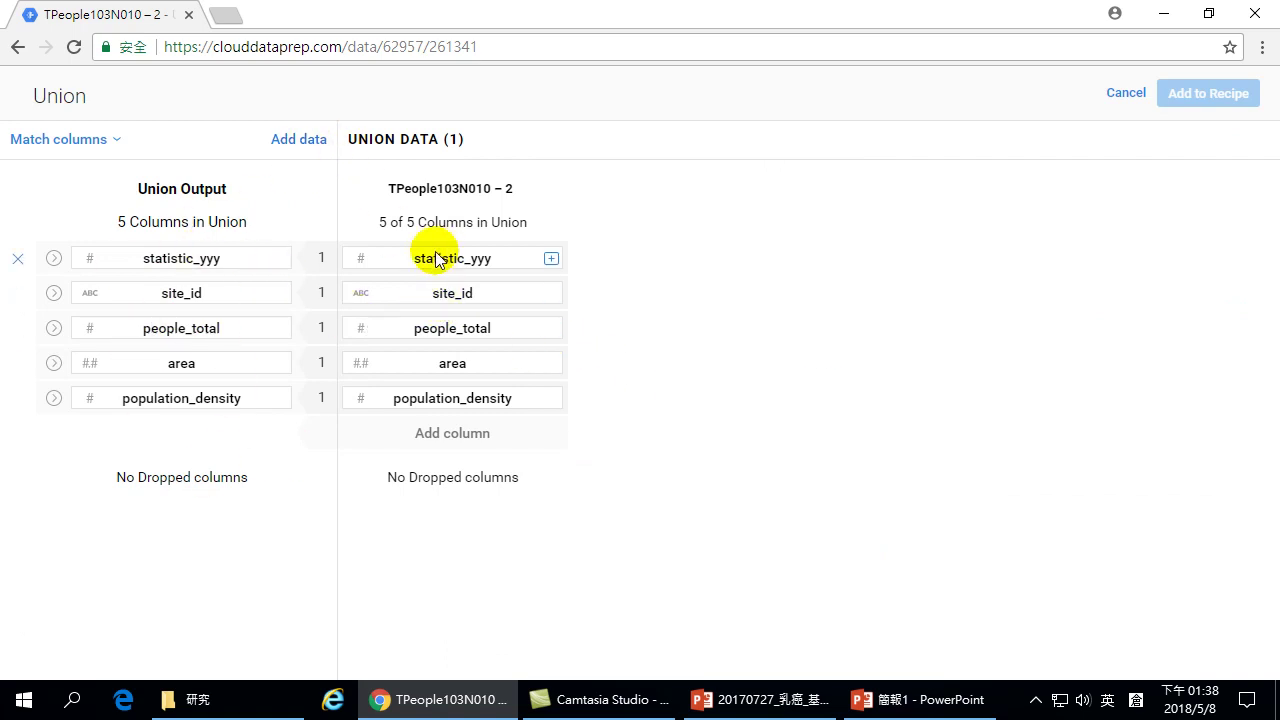
left_click(297, 140)
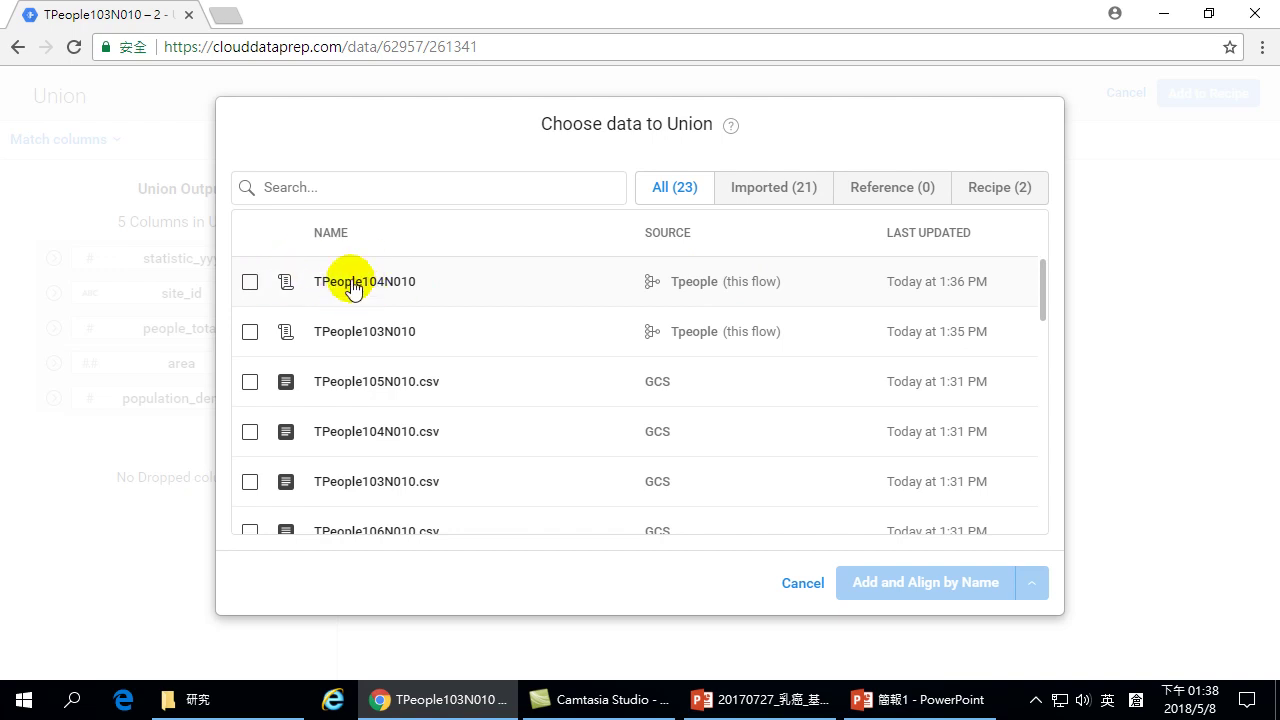
left_click(250, 282)
left_click(898, 580)
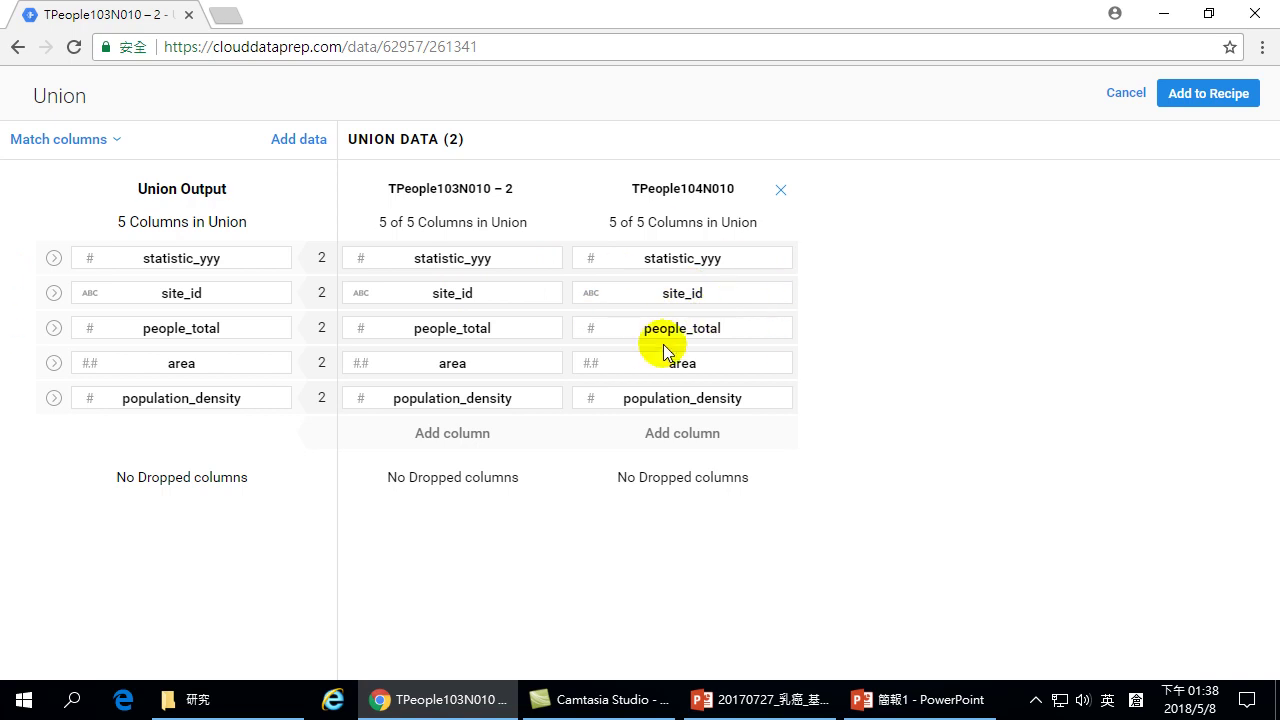
left_click(1180, 95)
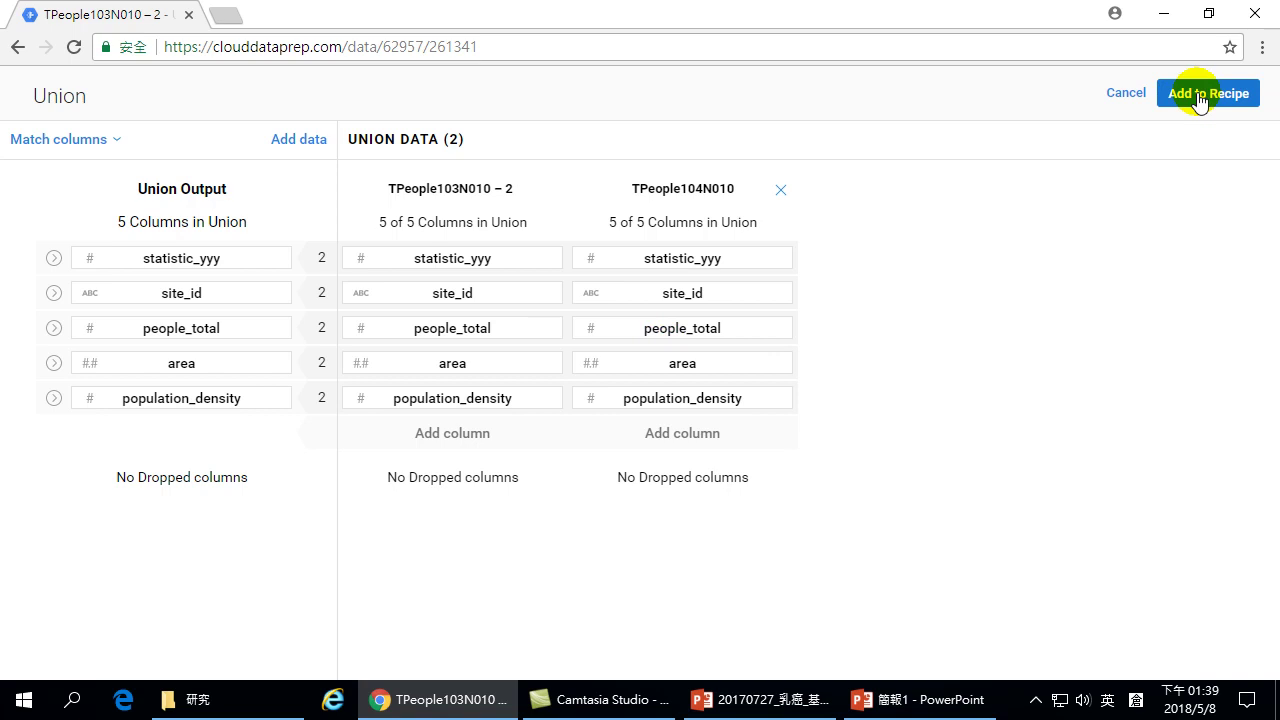
left_click(1199, 97)
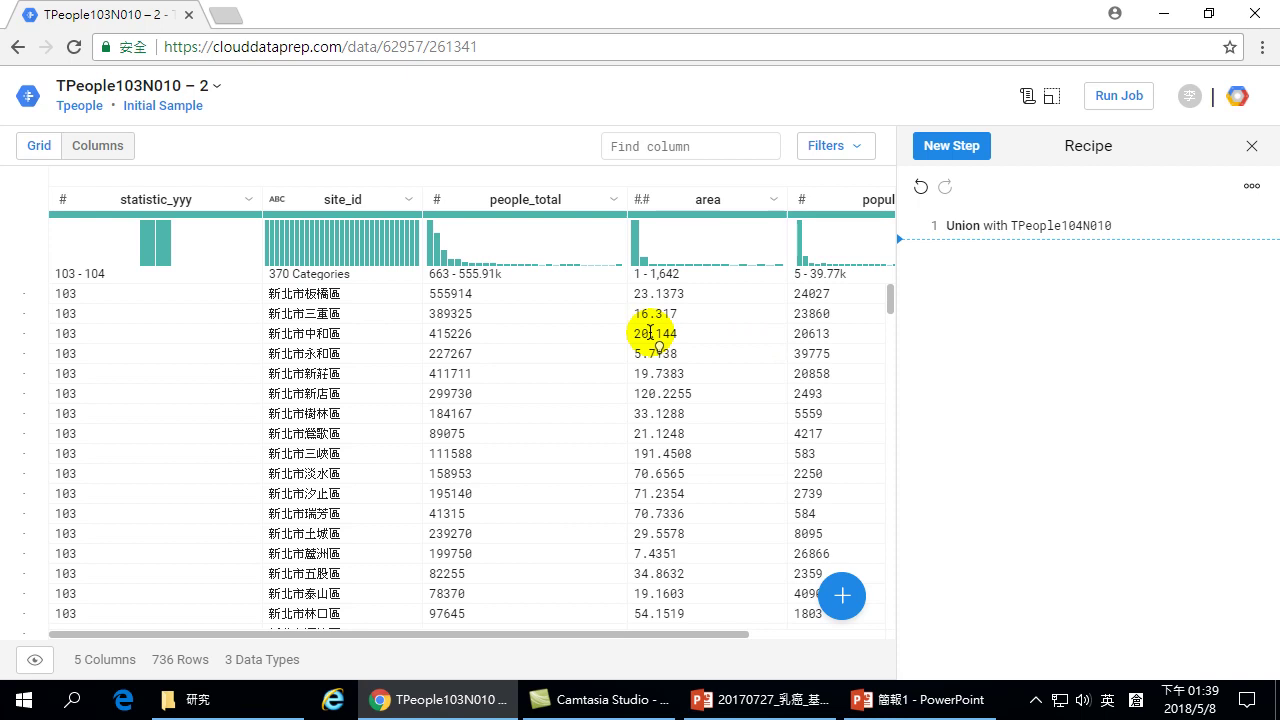
- Return to the Tpeople flow, create an output for the TPeople103N010 – 2 recipe and view its jobs
left_click(79, 105)
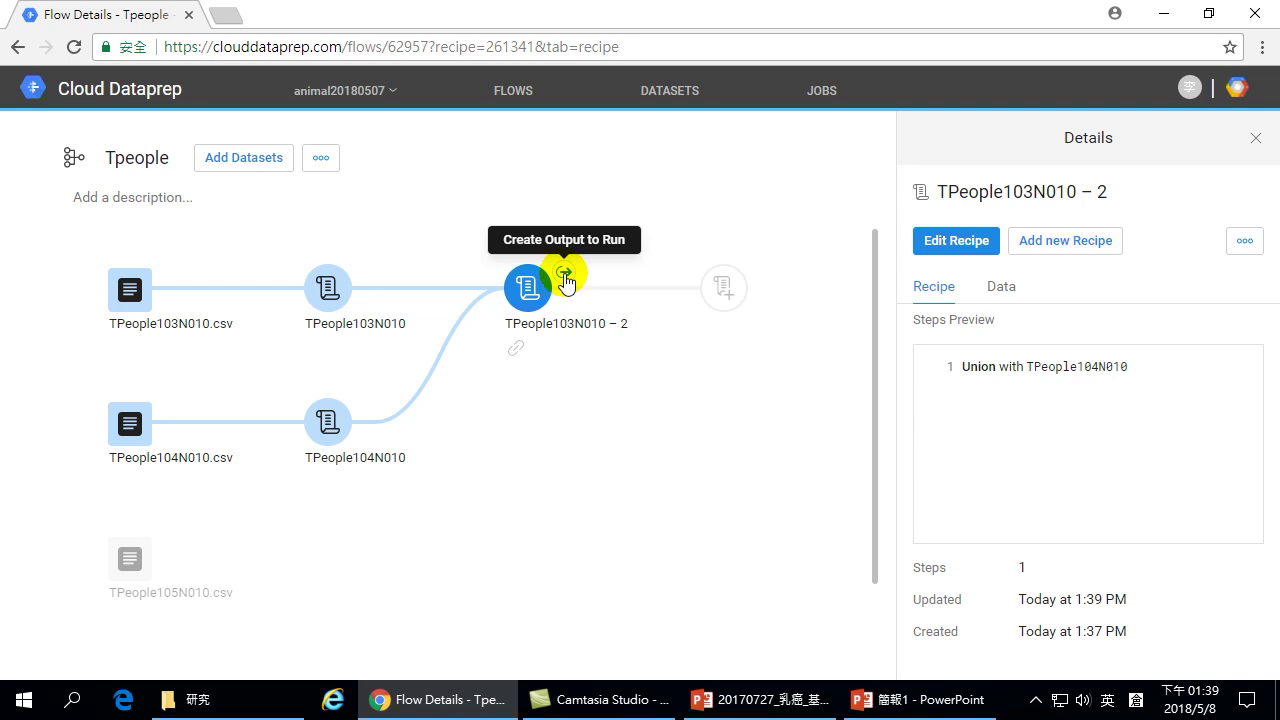
left_click(566, 280)
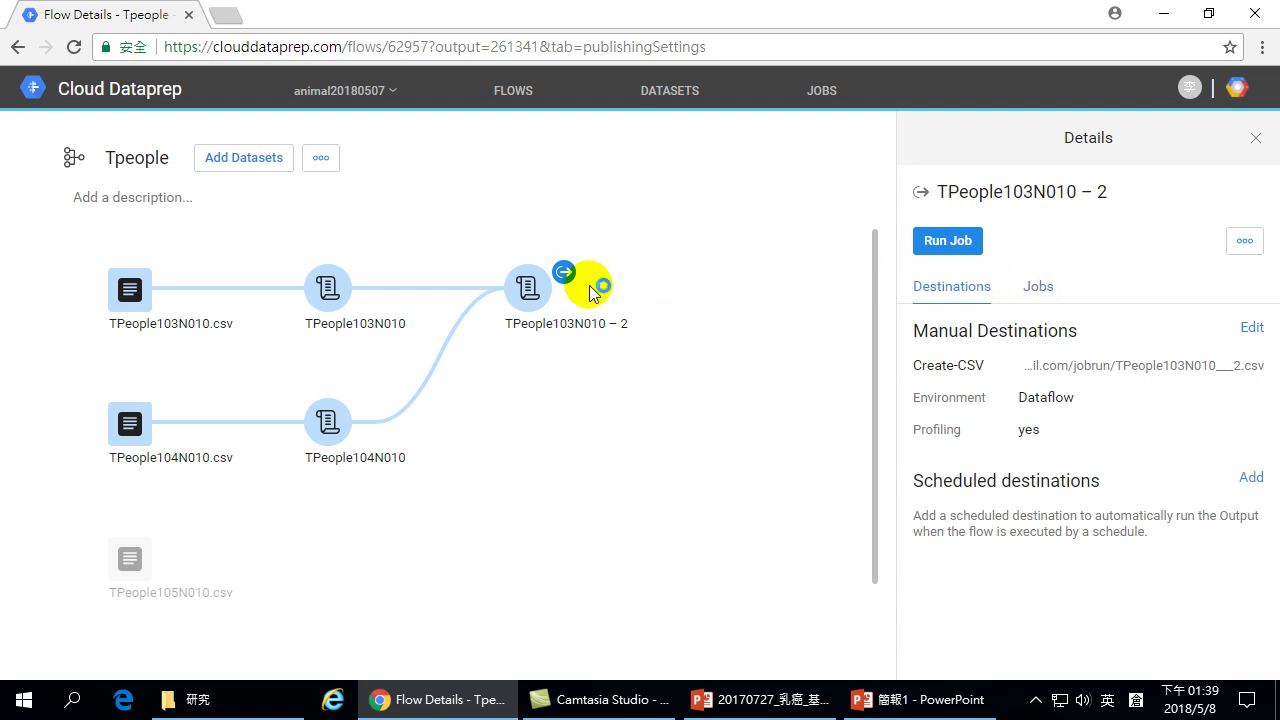
left_click(1039, 288)
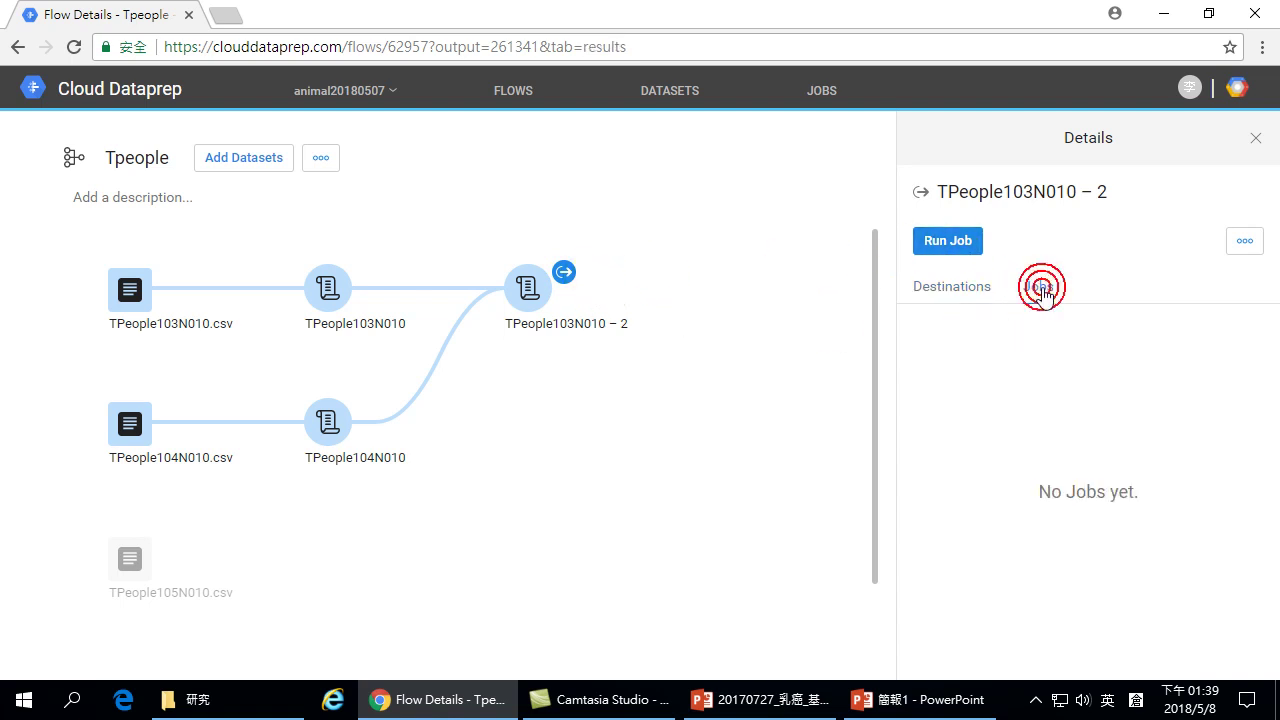
- Review the destinations of the TPeople103N010 – 2 output and run its job with Profile Results enabled and the Create-CSV action
left_click(565, 283)
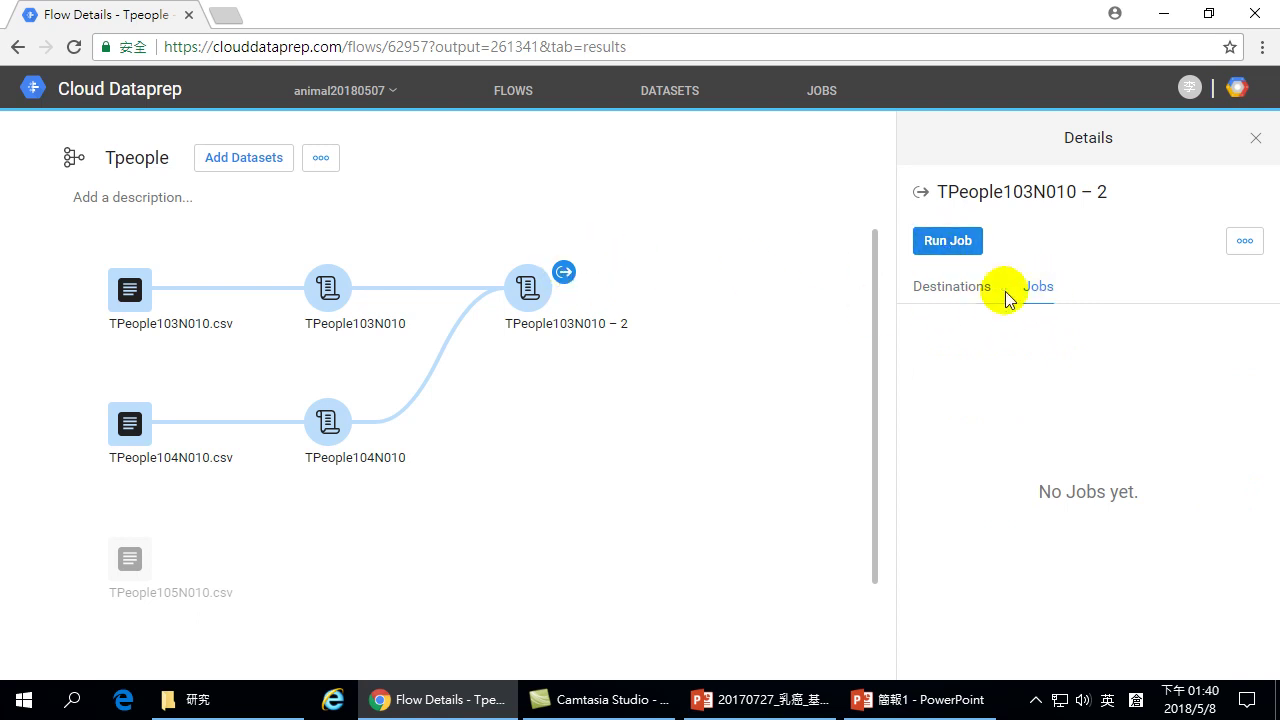
left_click(945, 290)
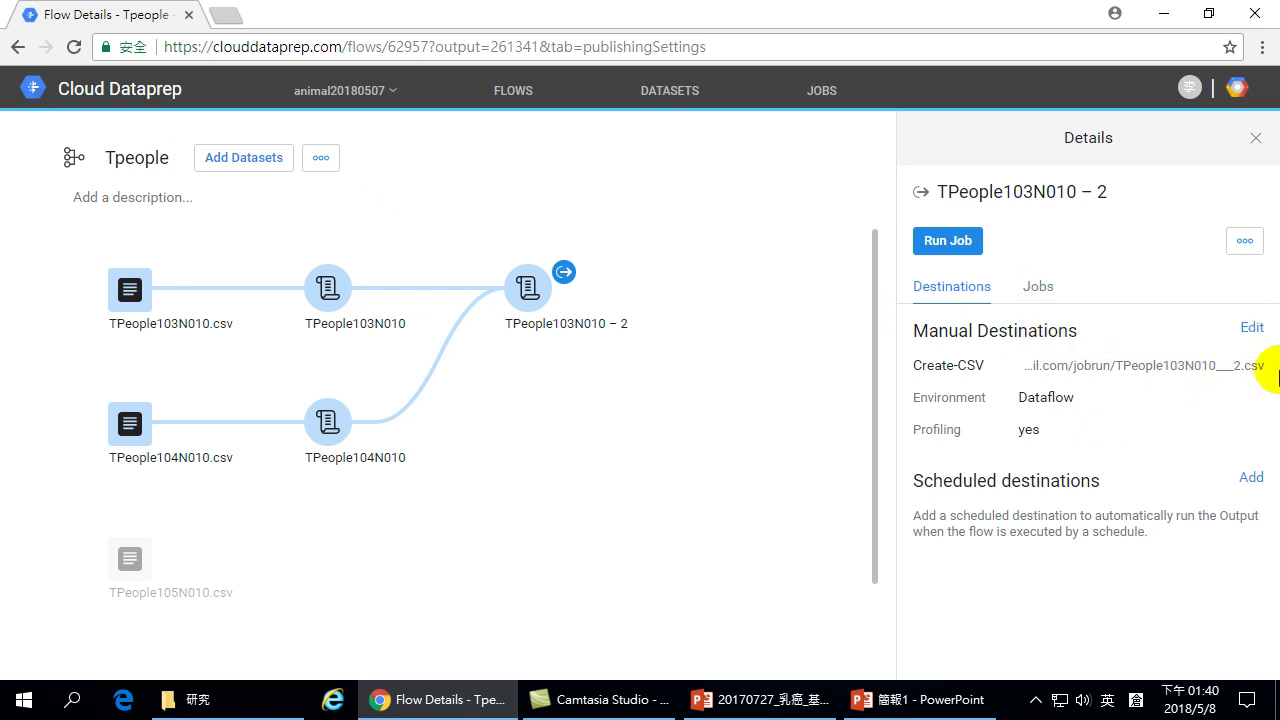
left_click(947, 241)
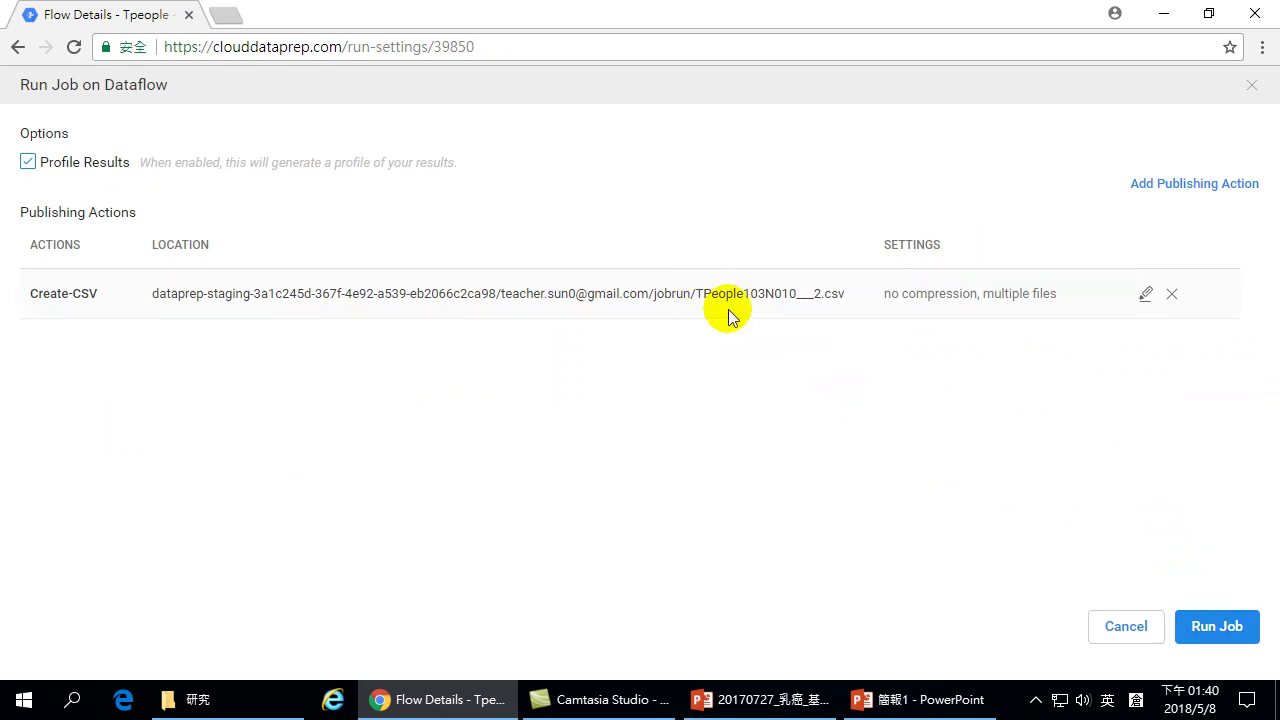
left_click(1210, 630)
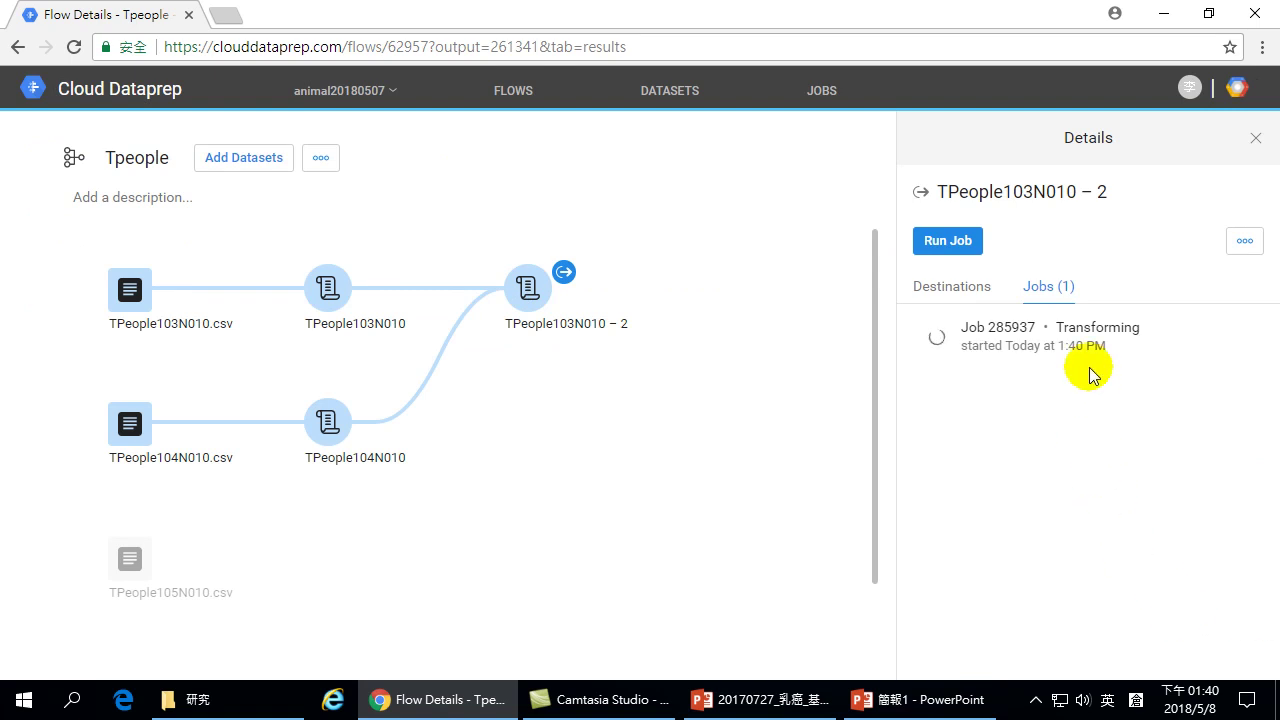
- View the steps and dependencies of the running TPeople103N010 – 2 job, close them and open its Dataflow job
left_click(1236, 338)
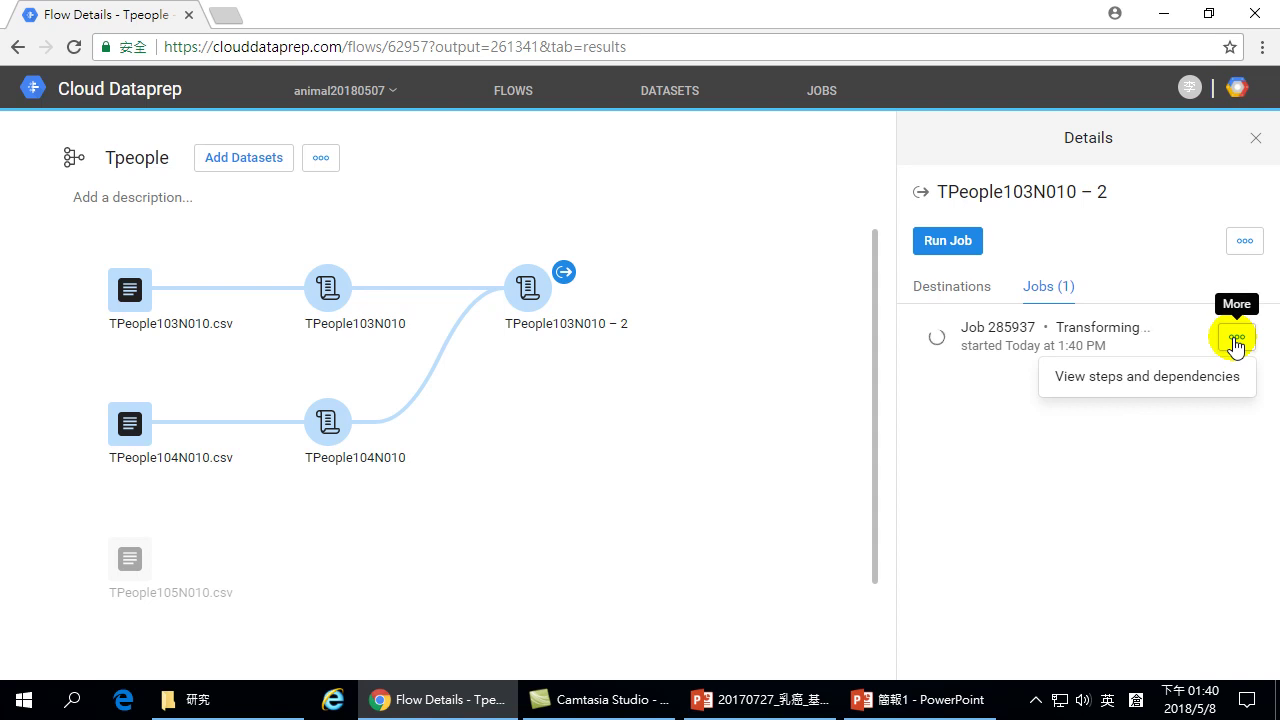
left_click(1126, 378)
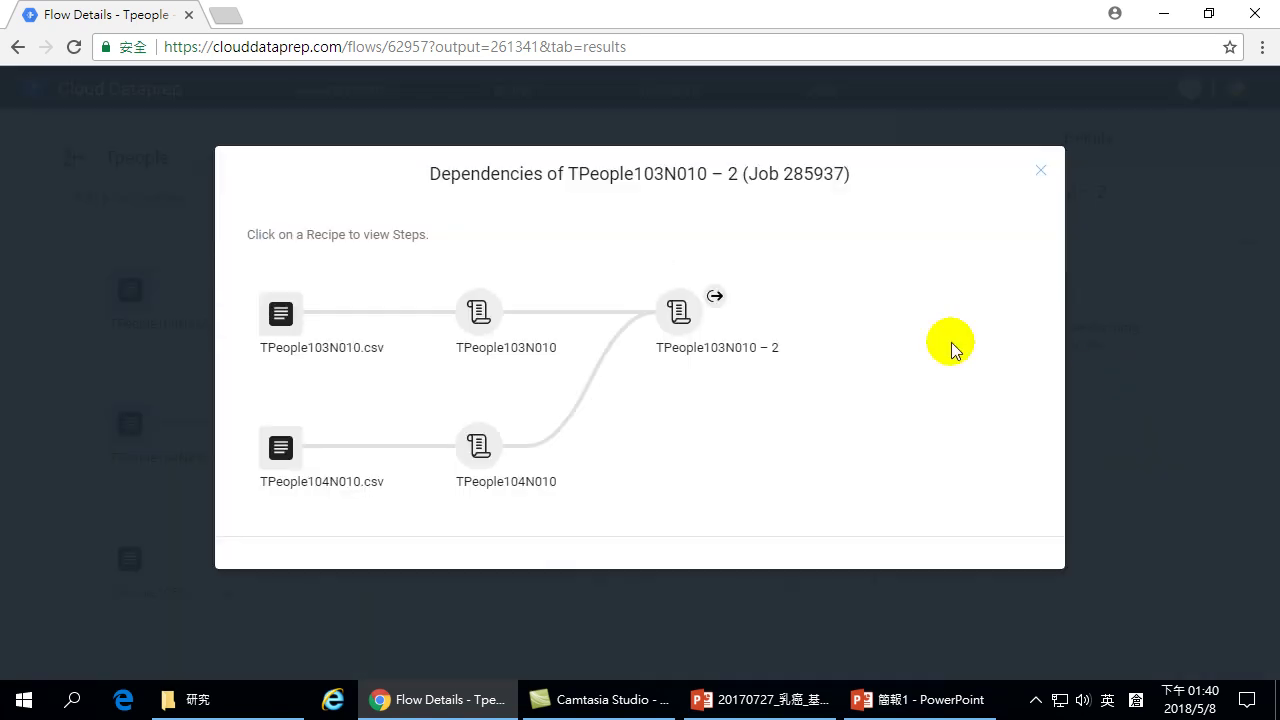
left_click(1041, 178)
left_click(1238, 340)
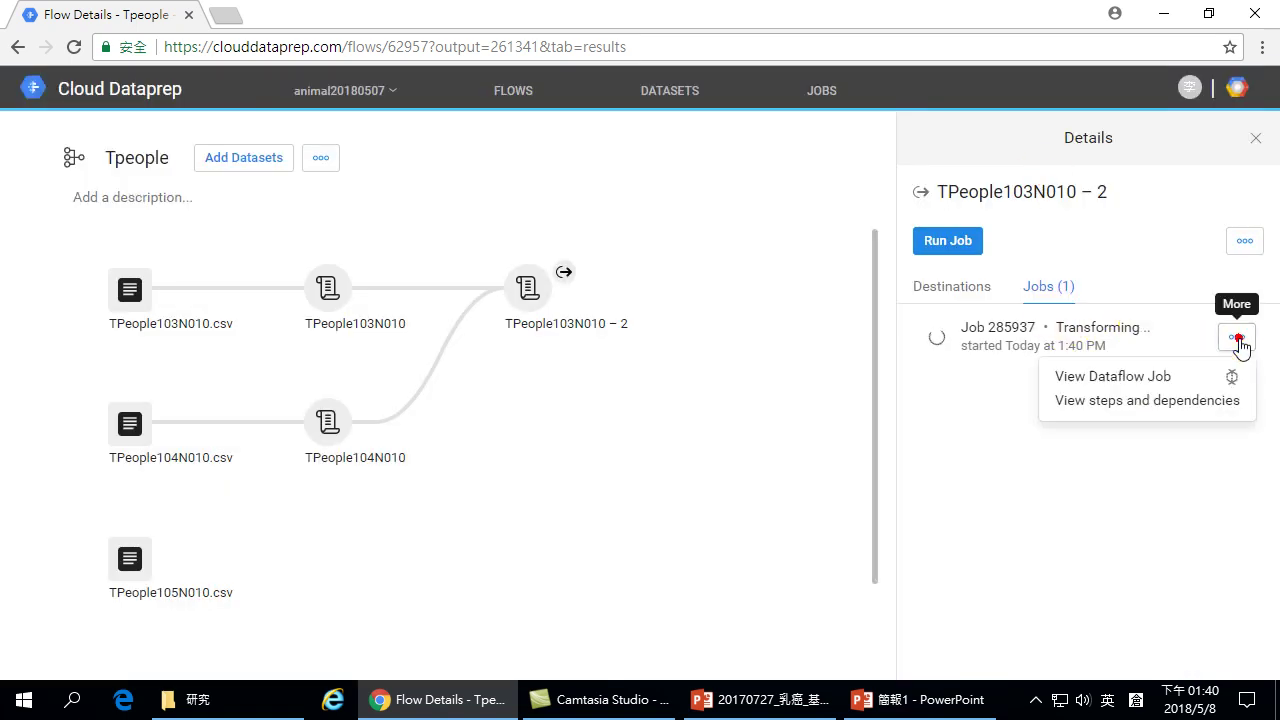
left_click(1114, 380)
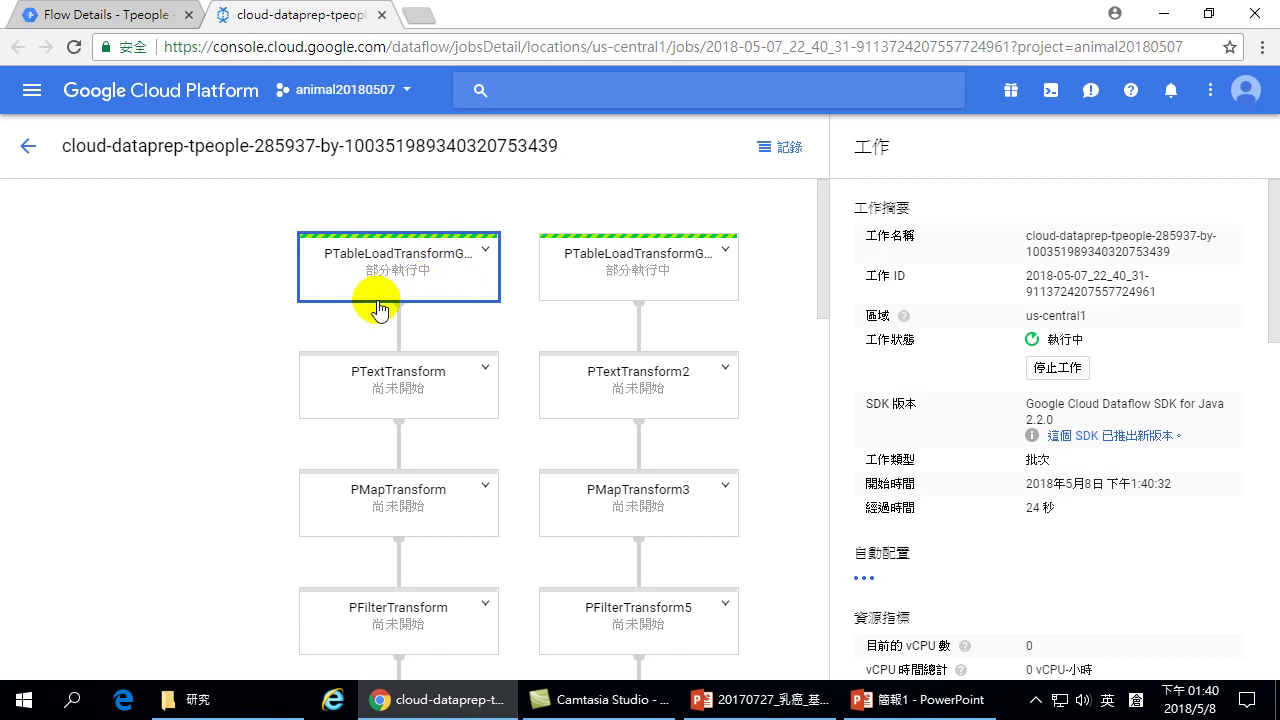
- Expand the first PTableLoadTransformGCS stage, inspect its CreateFileRanges, CountQuotesAndDelimiters and SumQuoteAndDelimiterCounts steps, and collapse the stage
left_click(419, 261)
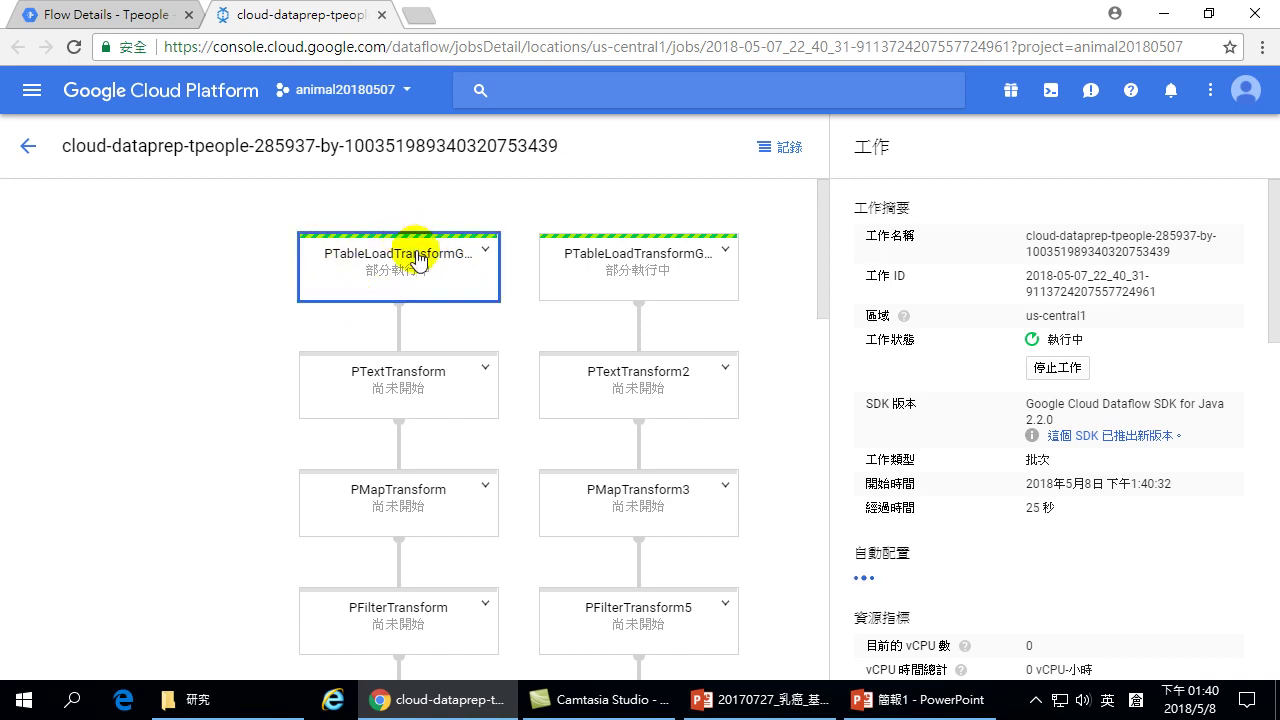
left_click(489, 255)
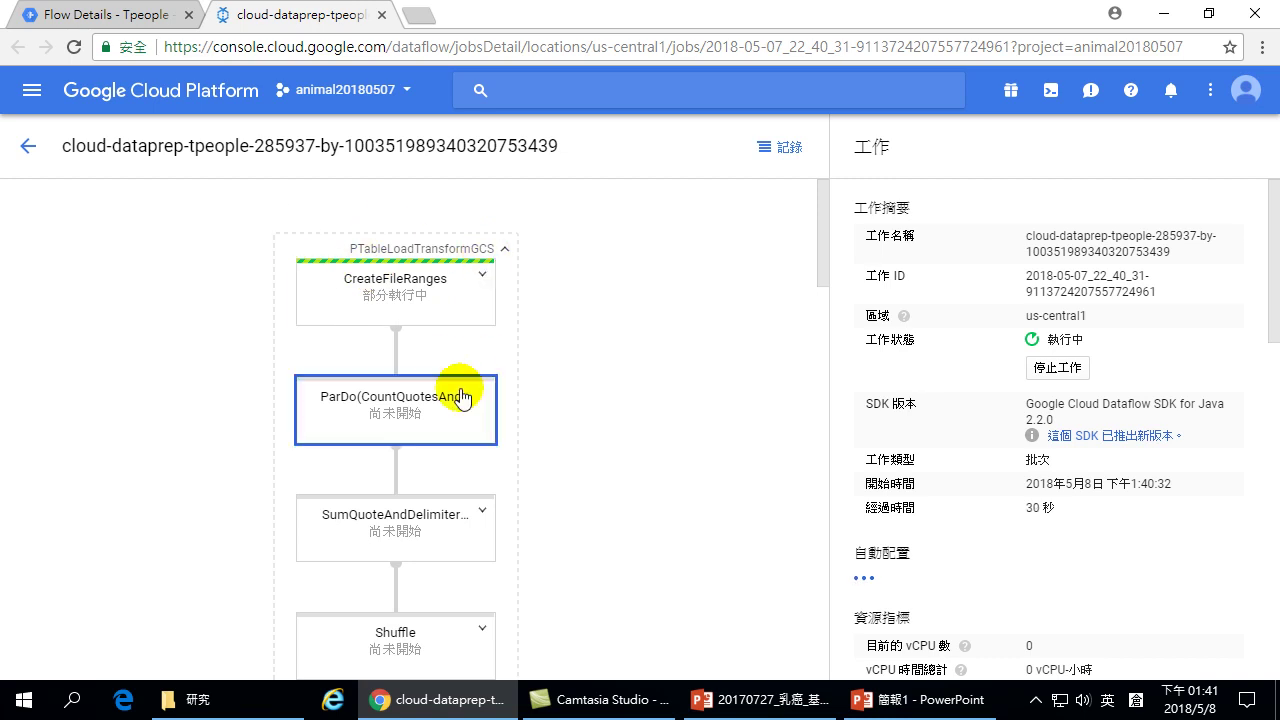
scroll(455, 420, "down", 3)
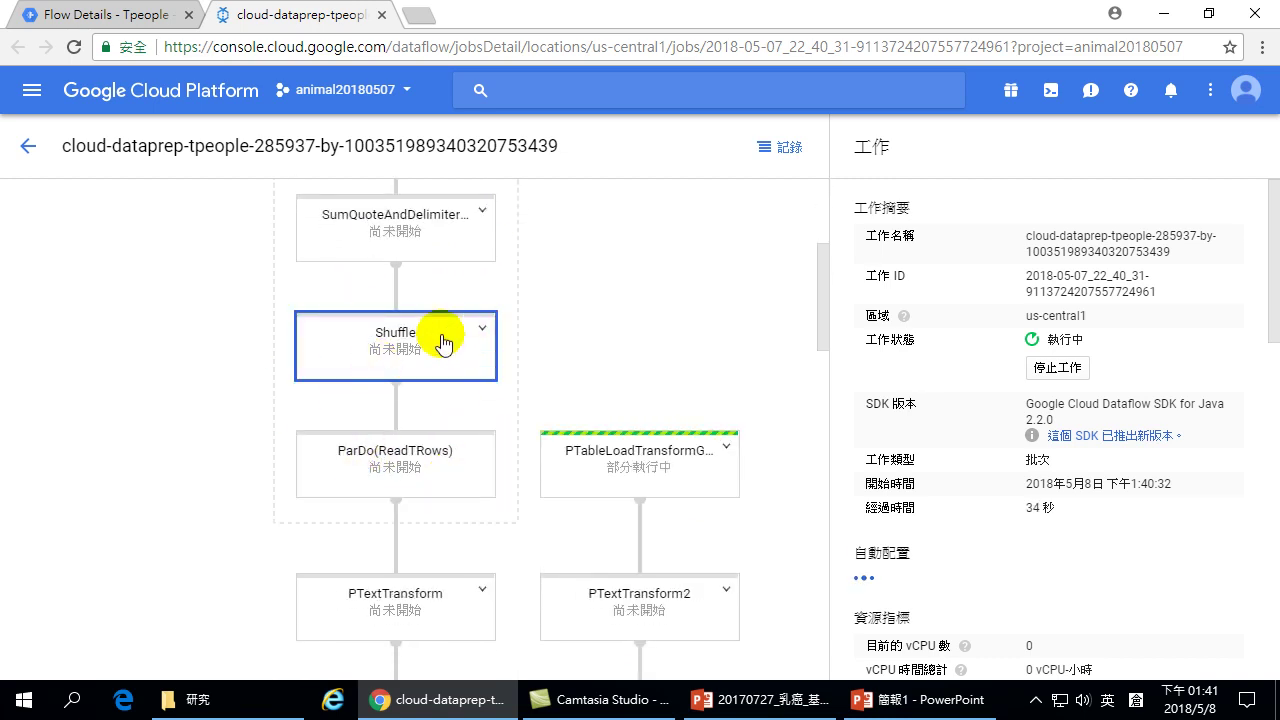
scroll(371, 349, "up", 3)
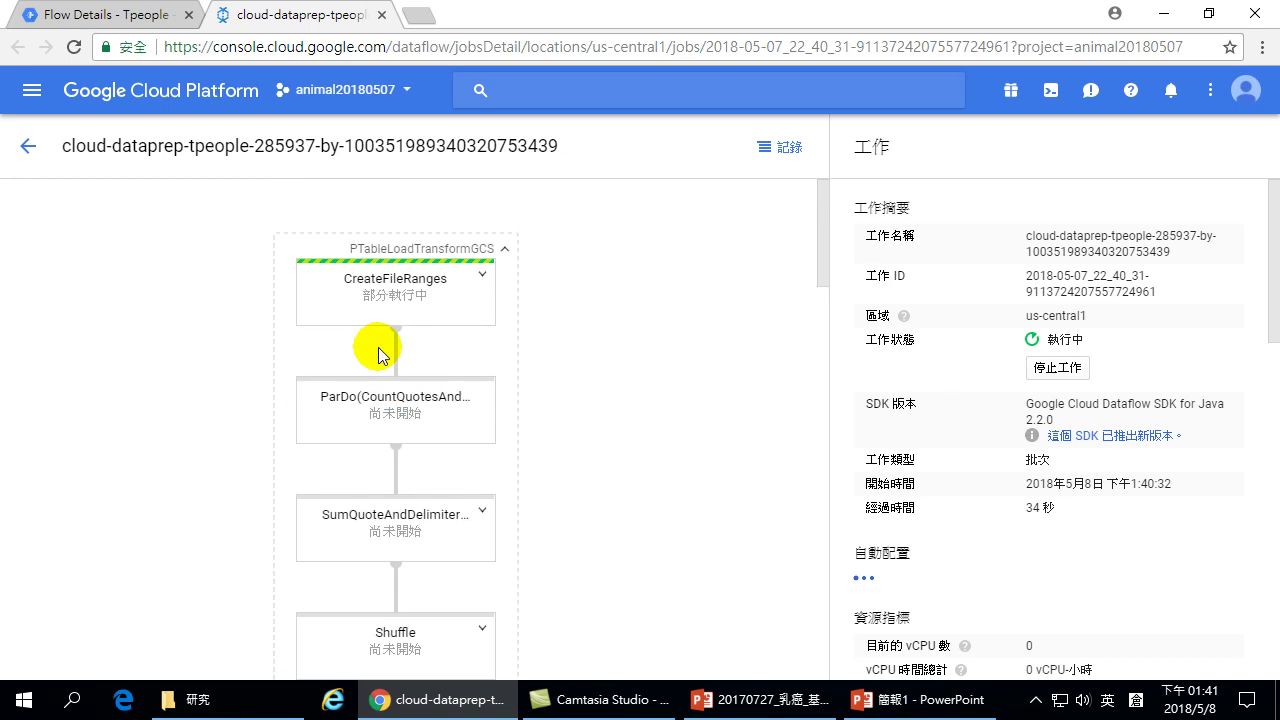
left_click(390, 290)
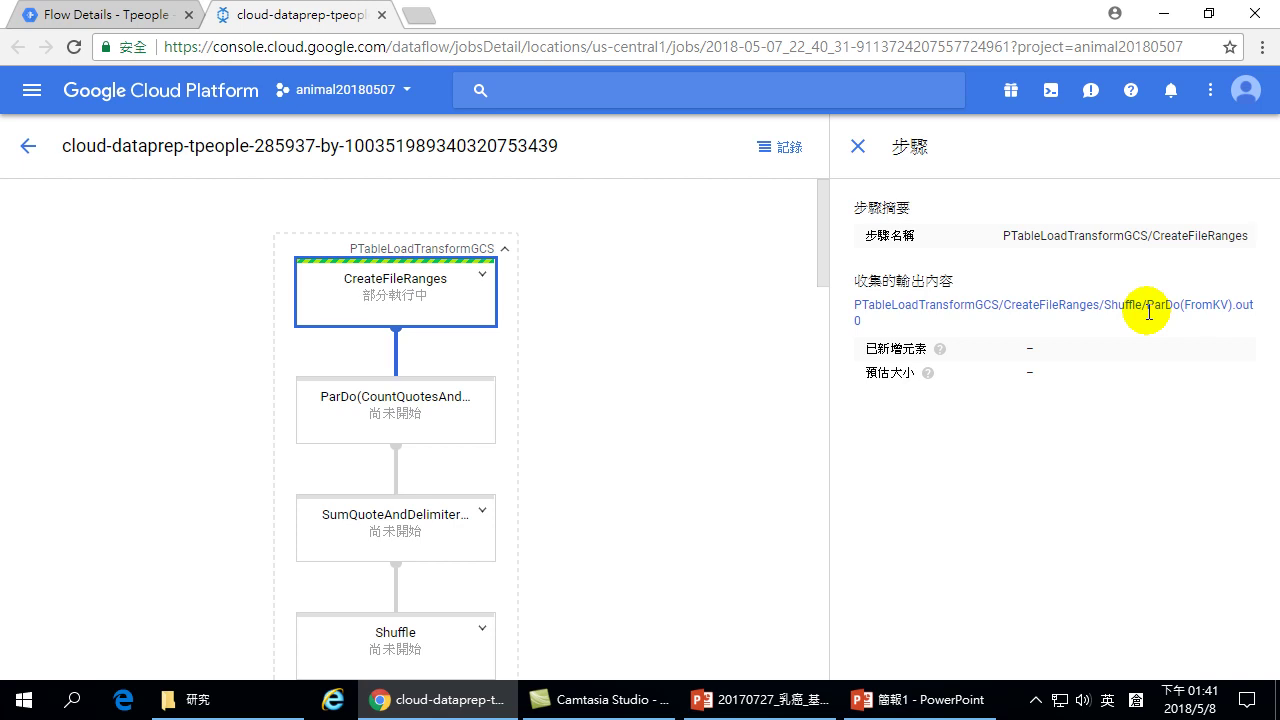
left_click(372, 388)
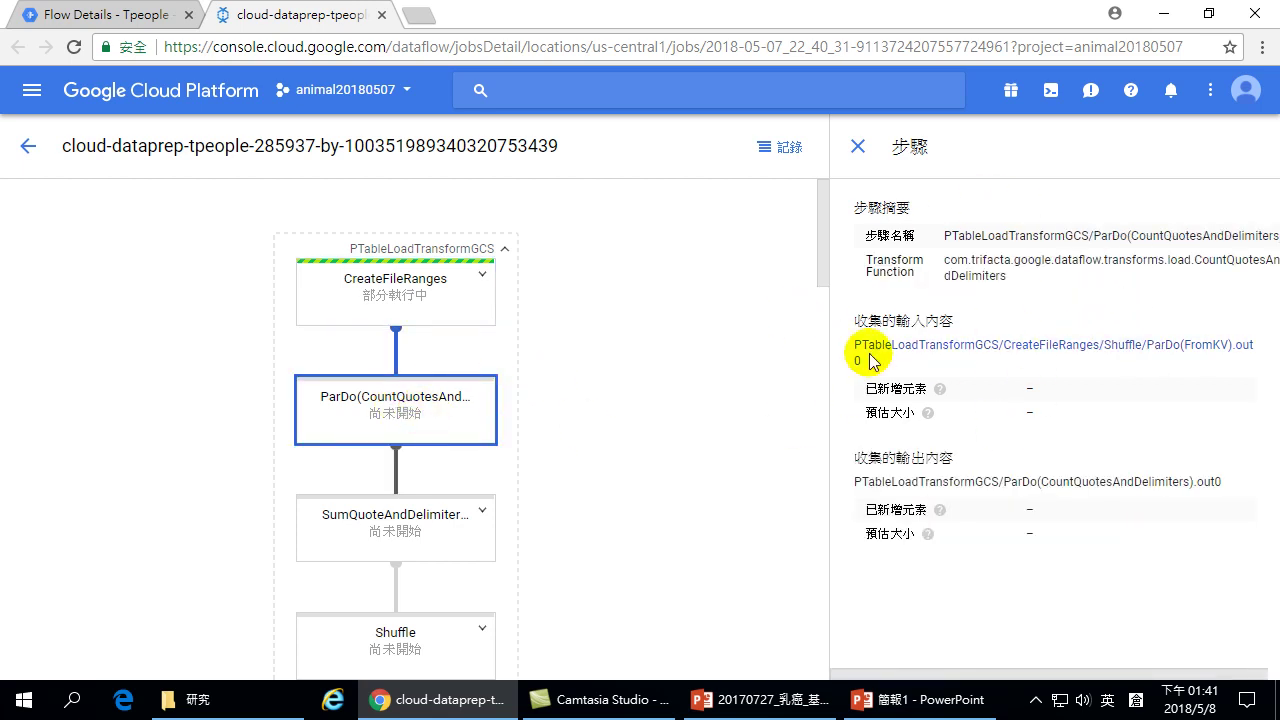
left_click(383, 533)
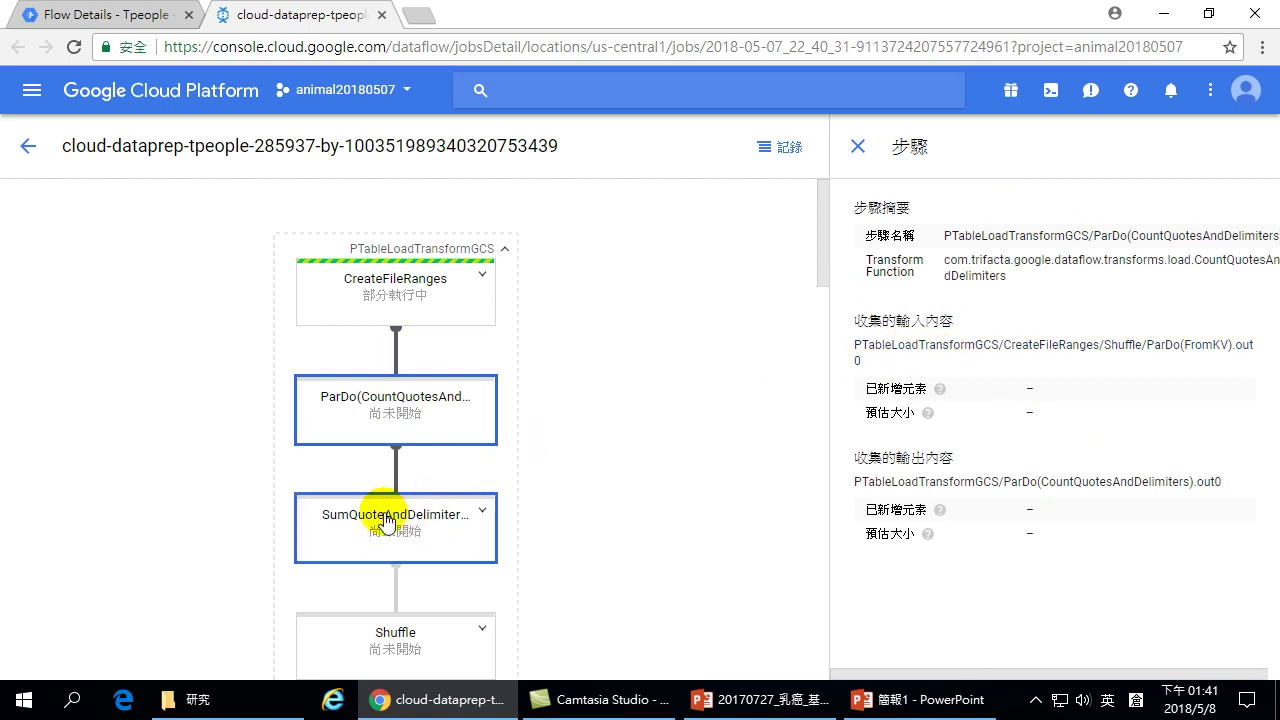
left_click(386, 520)
scroll(416, 510, "up", 3)
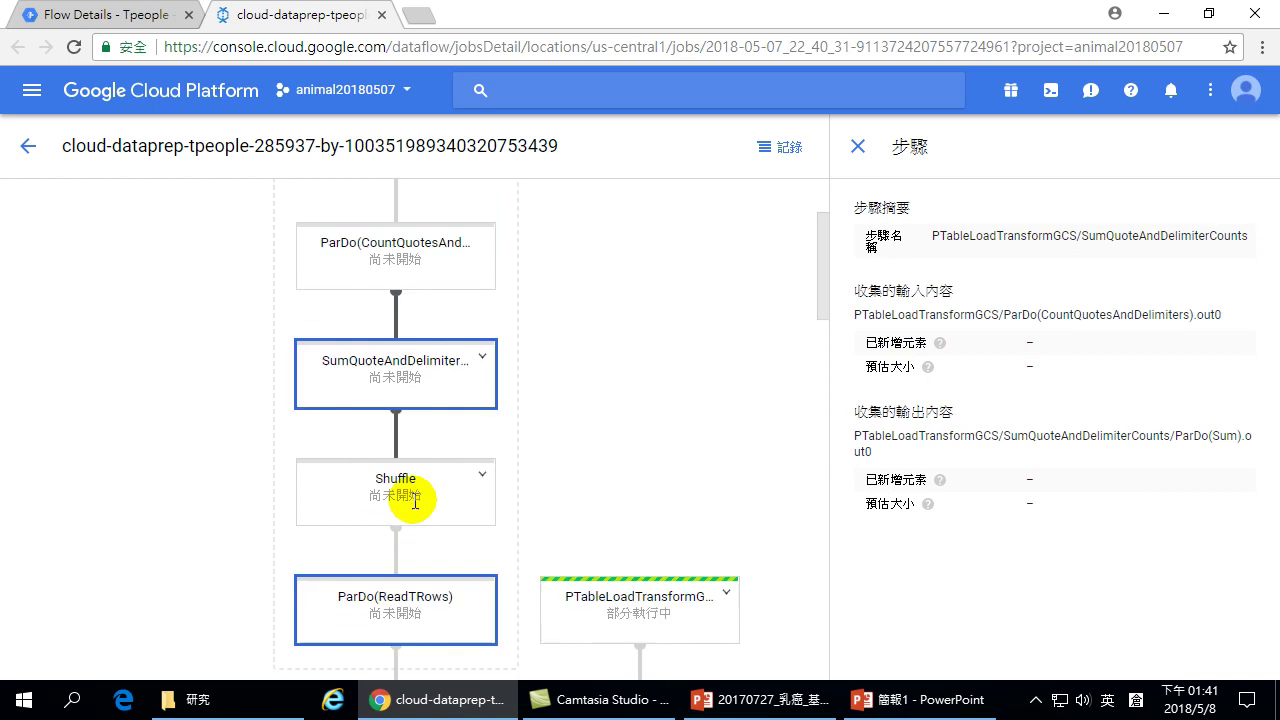
left_click(507, 256)
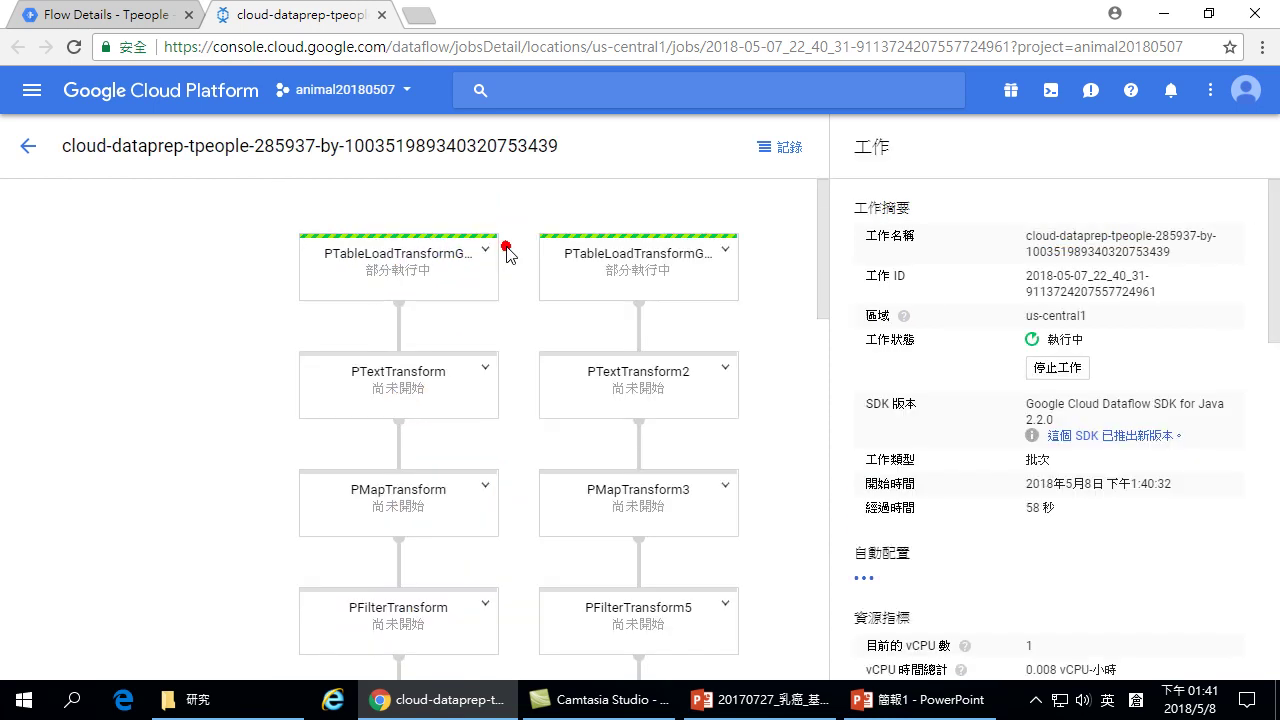
- Examine the whole Dataflow job graph from the table load stages through PUnionTransform to the final table store stages
scroll(477, 266, "down", 5)
scroll(572, 425, "down", 8)
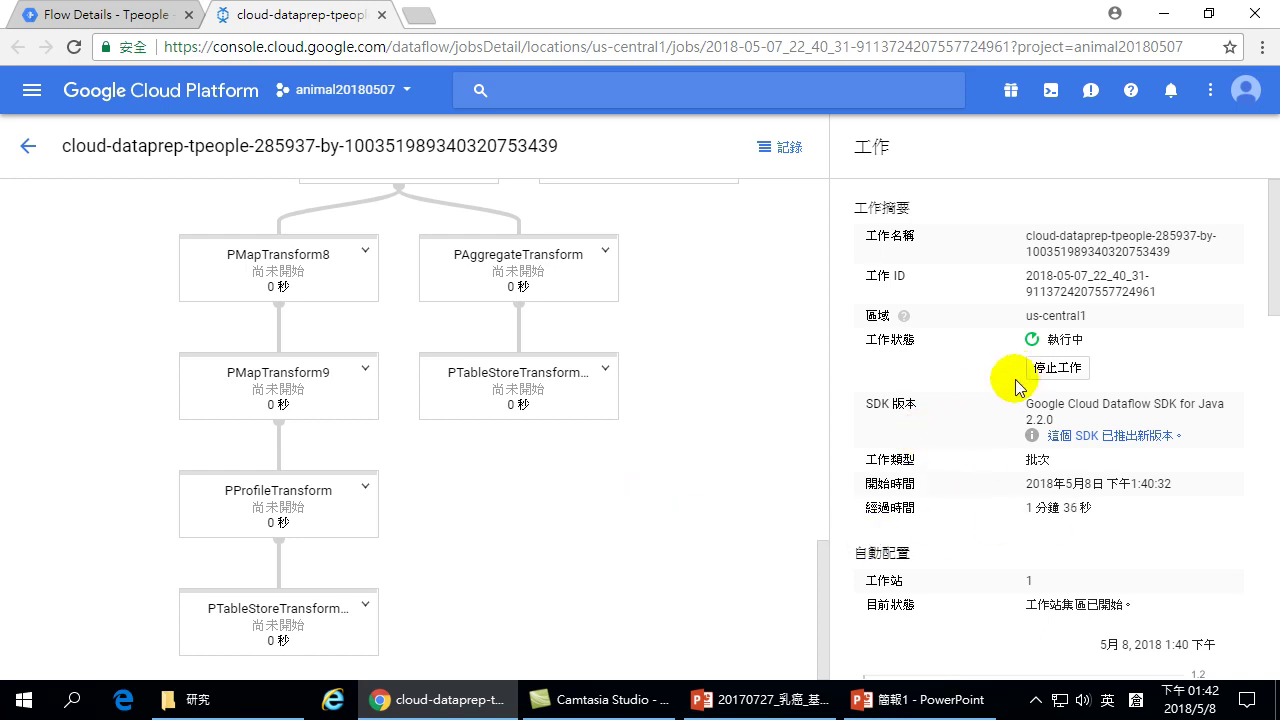
scroll(733, 370, "up", 5)
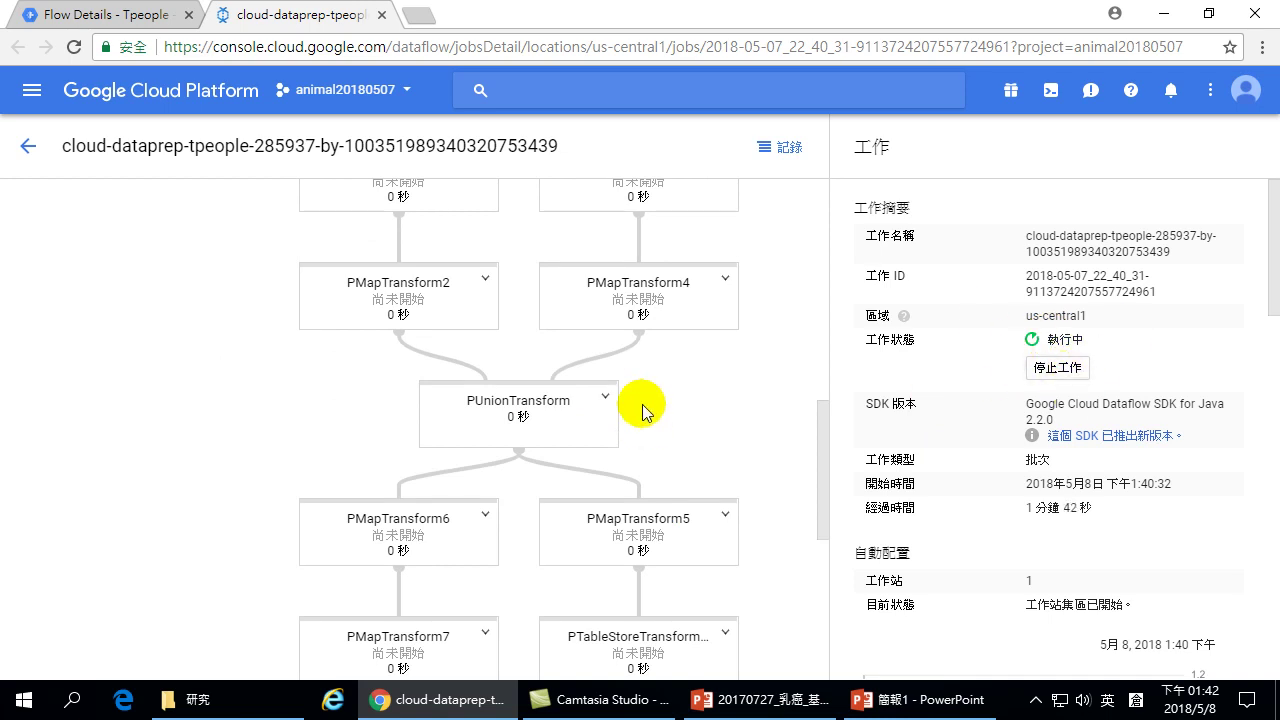
scroll(683, 371, "up", 5)
scroll(613, 393, "up", 3)
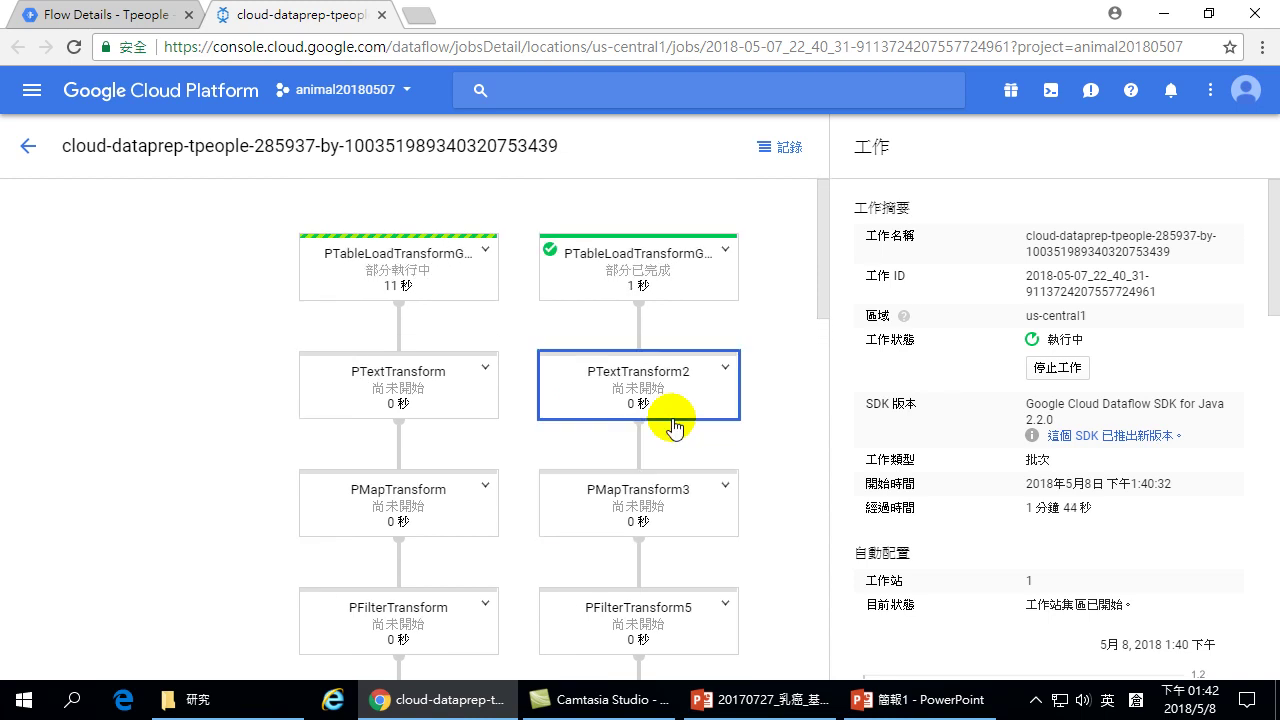
- Compare the job's status in the Tpeople flow with the progress of the stages in the Dataflow graph
left_click(80, 13)
left_click(229, 20)
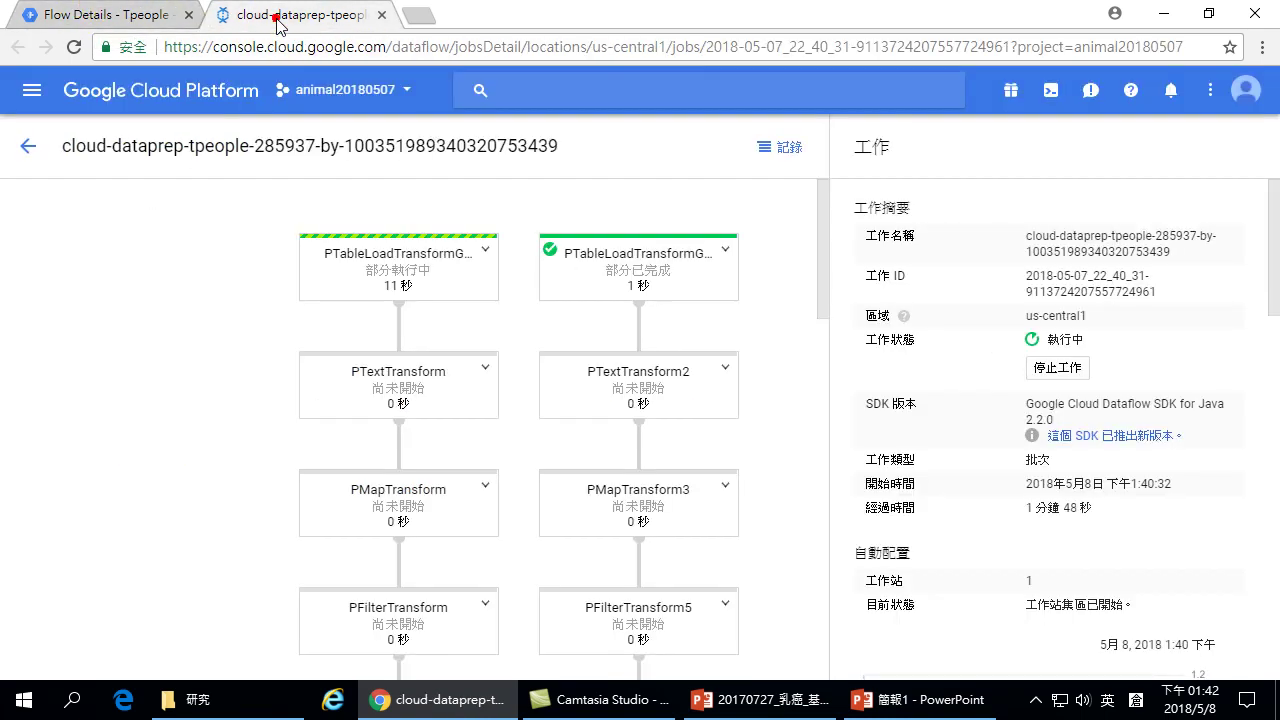
left_click(98, 18)
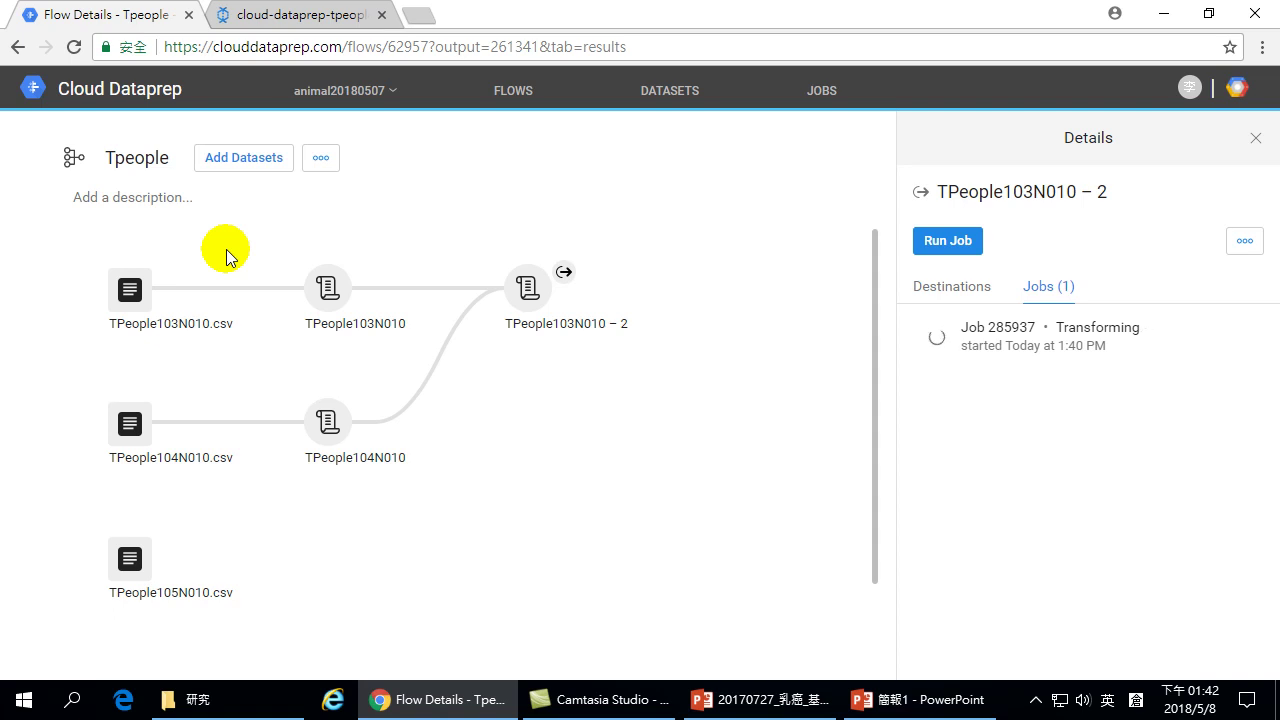
left_click(290, 15)
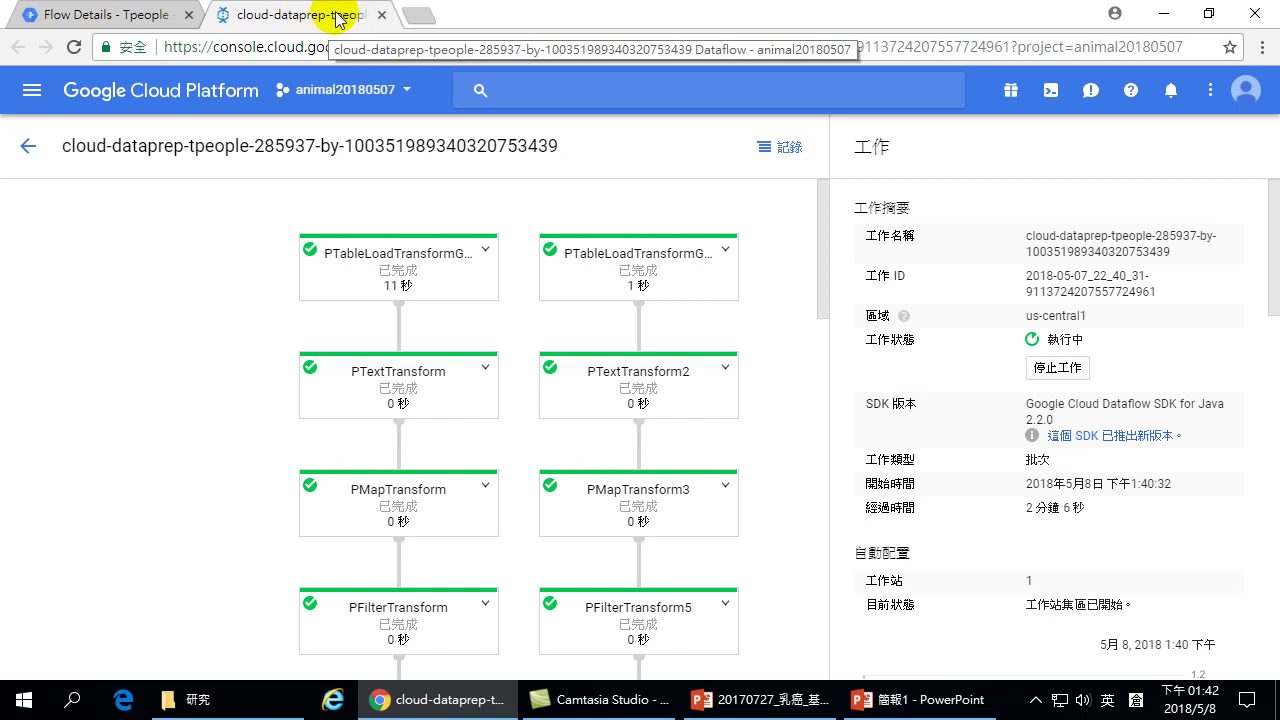
scroll(690, 385, "down", 3)
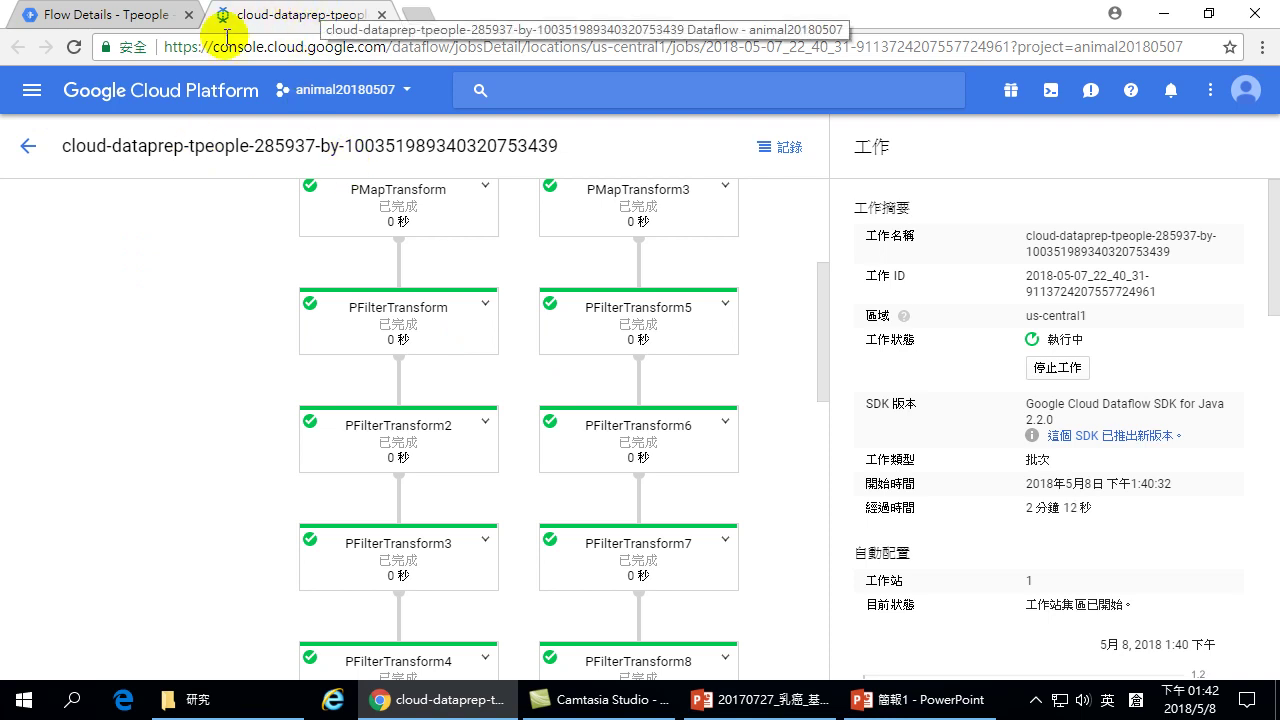
- Open the Storage browser of the animal20180507 project in Google Cloud Platform
left_click(30, 92)
scroll(80, 450, "down", 5)
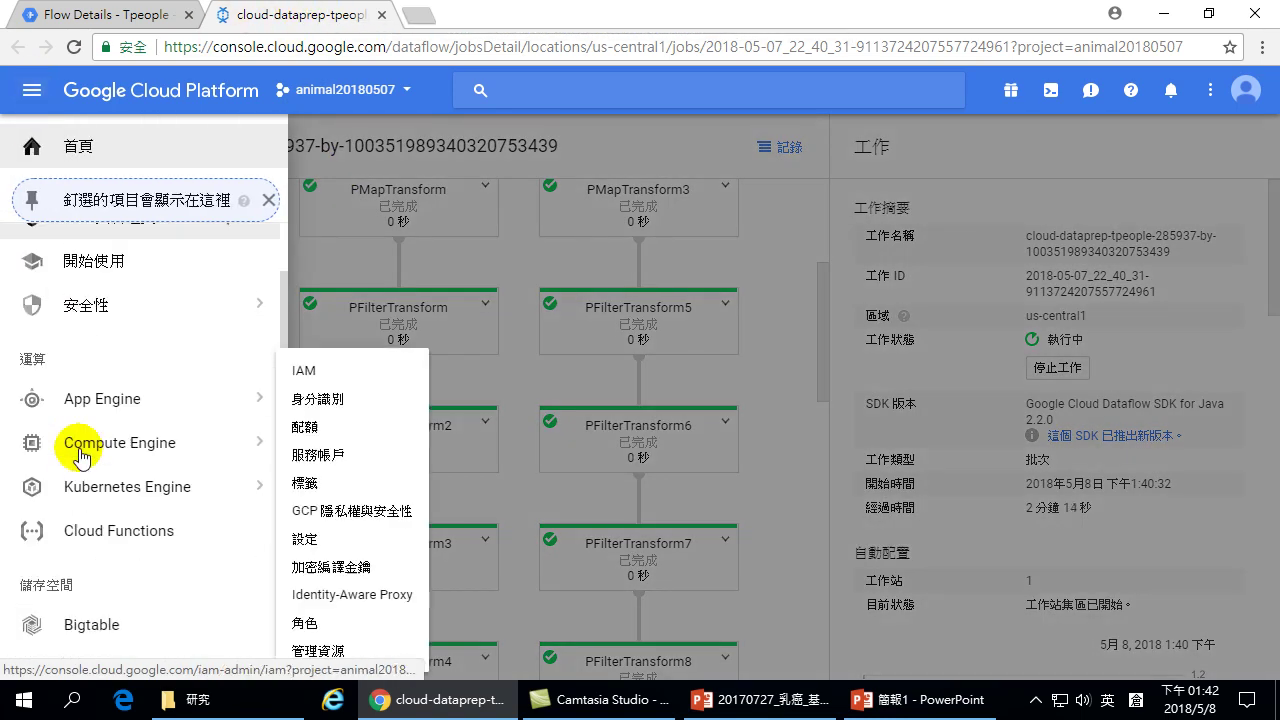
scroll(97, 495, "down", 3)
mouse_move(100, 432)
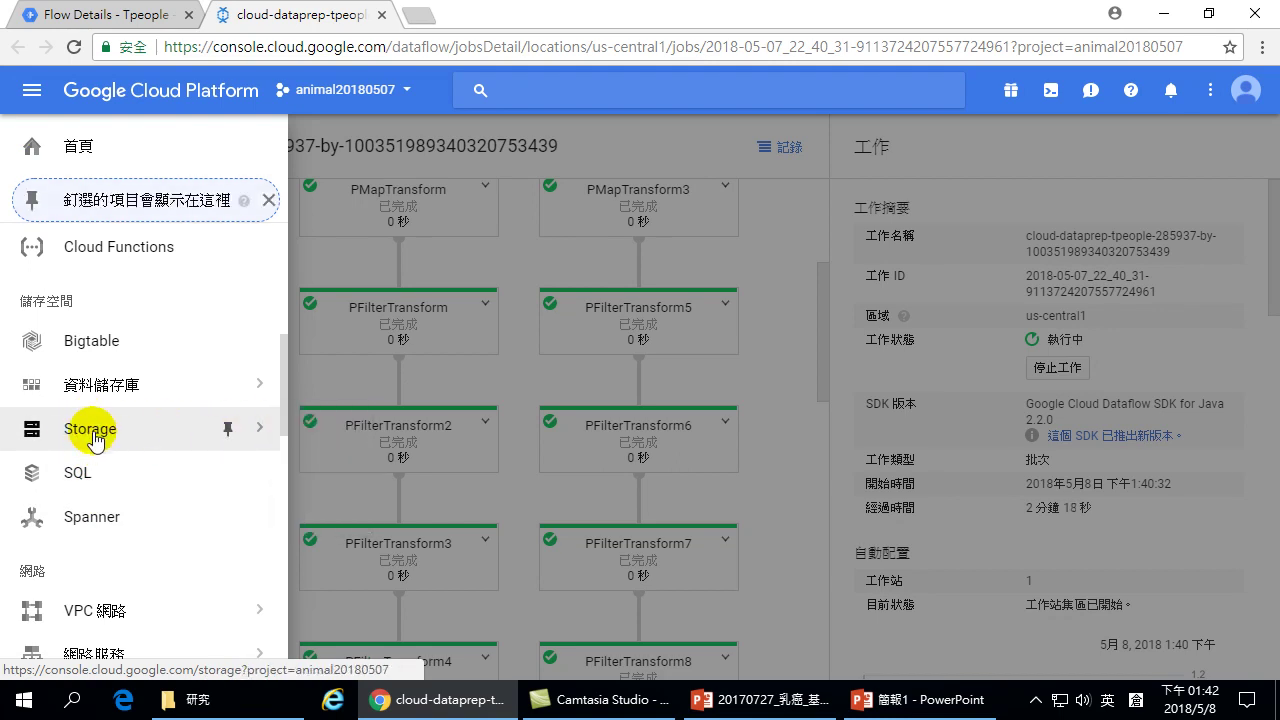
left_click(93, 438)
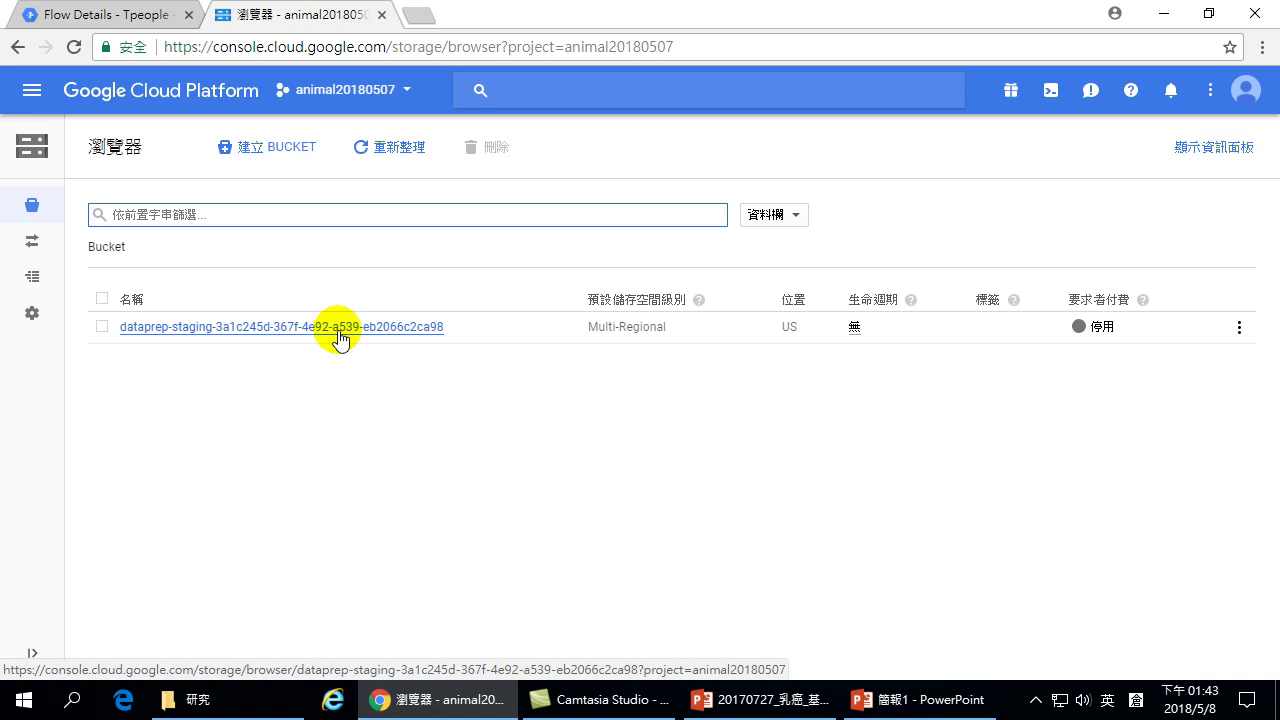
- In the dataprep-staging bucket, browse the account's jobrun folder to the TPeople103N010 – 2 job's .profiler folder
left_click(251, 330)
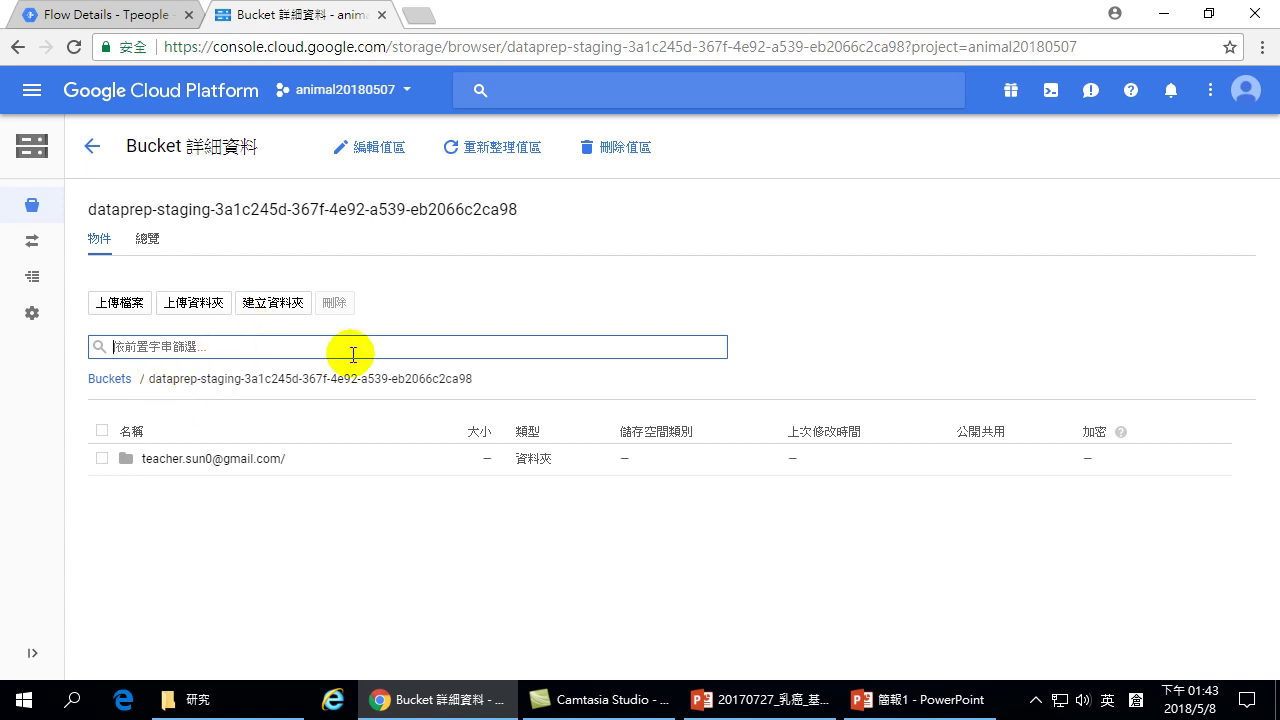
left_click(197, 462)
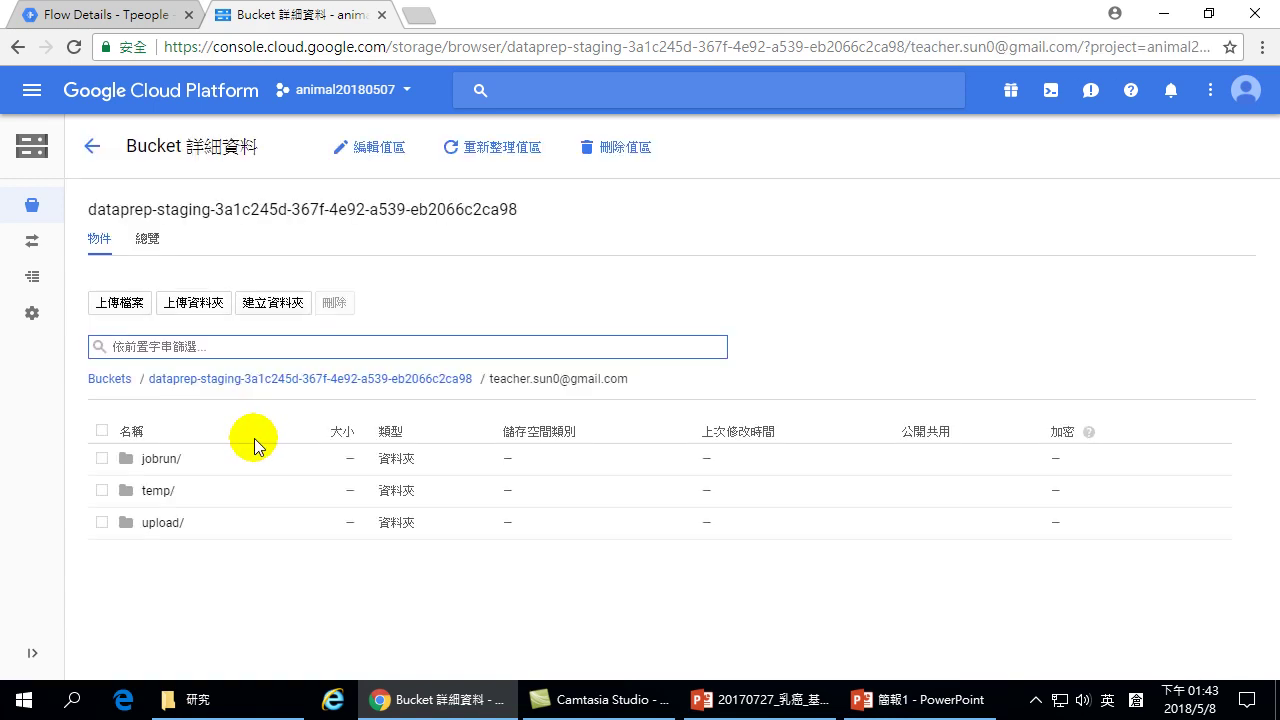
left_click(160, 464)
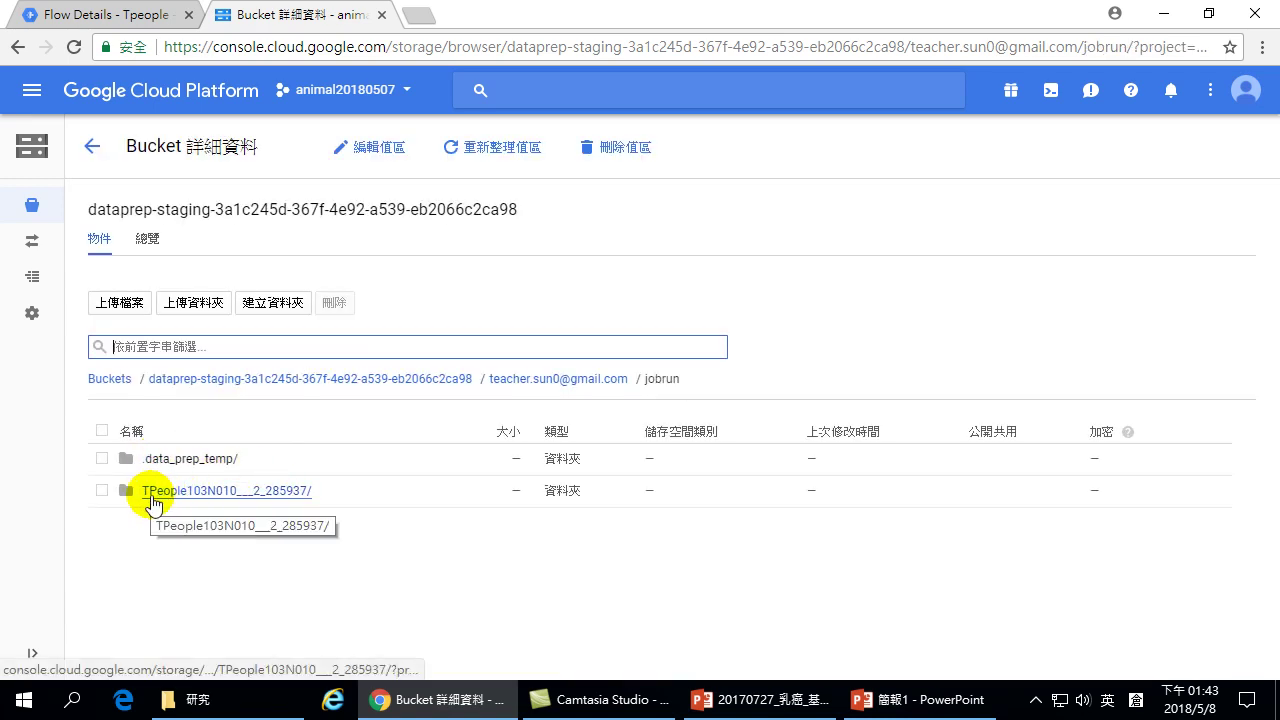
left_click(214, 494)
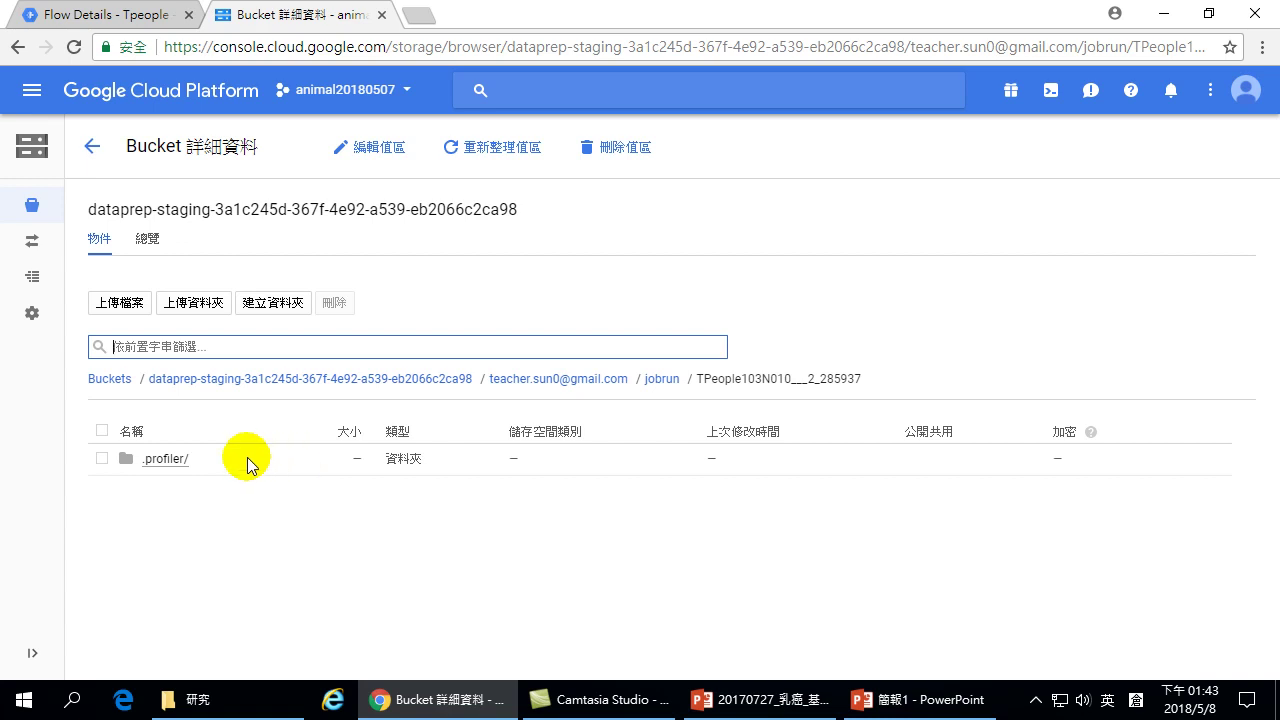
left_click(173, 458)
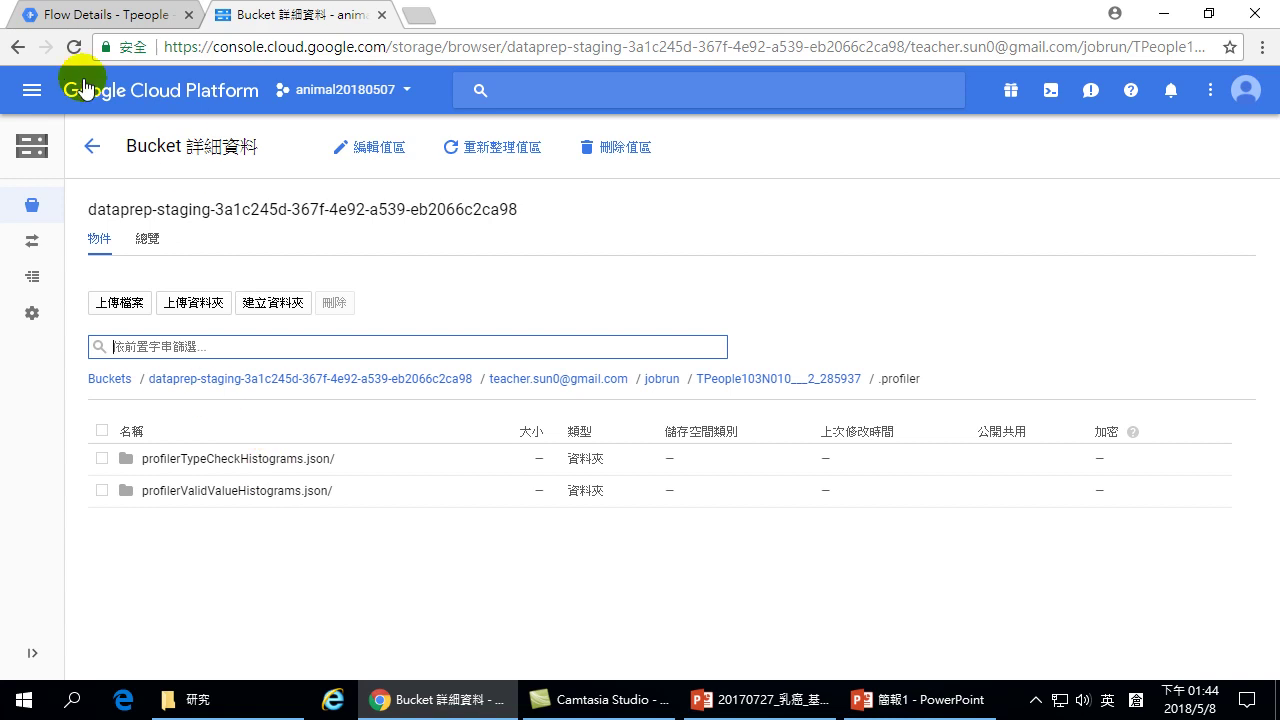
- Return to the Tpeople flow, look over its datasets and recipes, and open the list of all Dataprep jobs
left_click(160, 15)
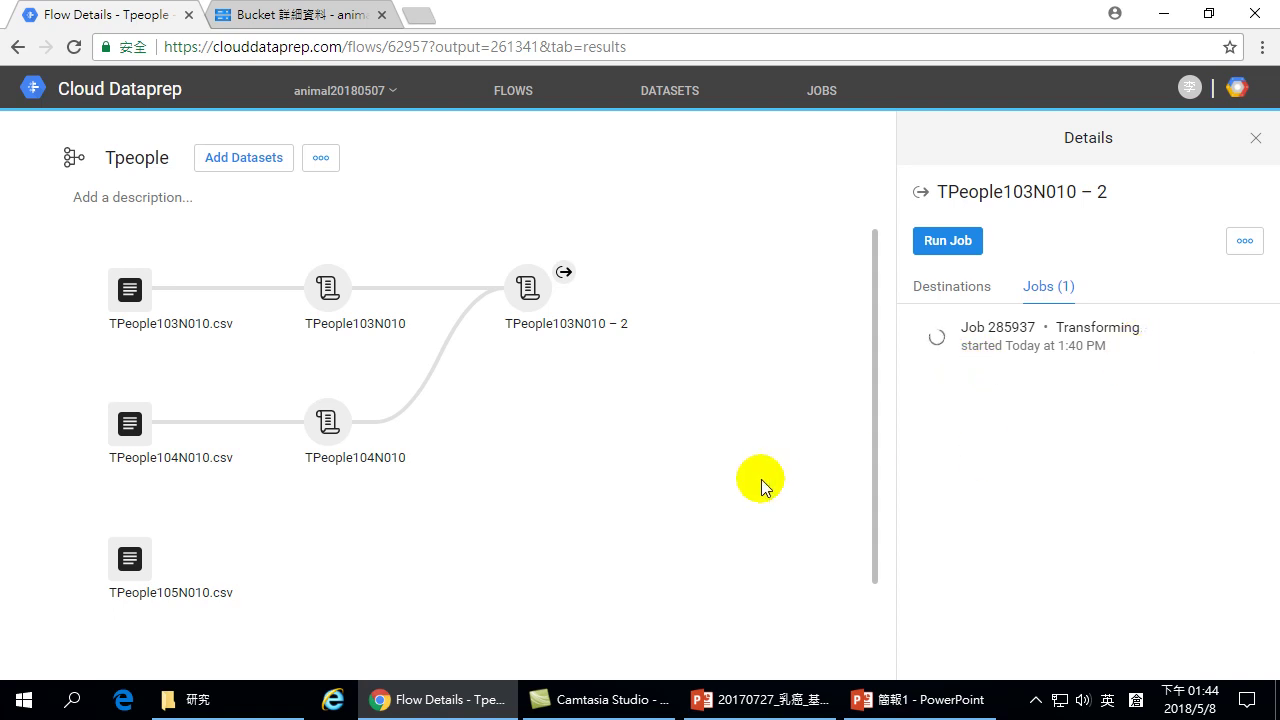
scroll(374, 534, "down", 1)
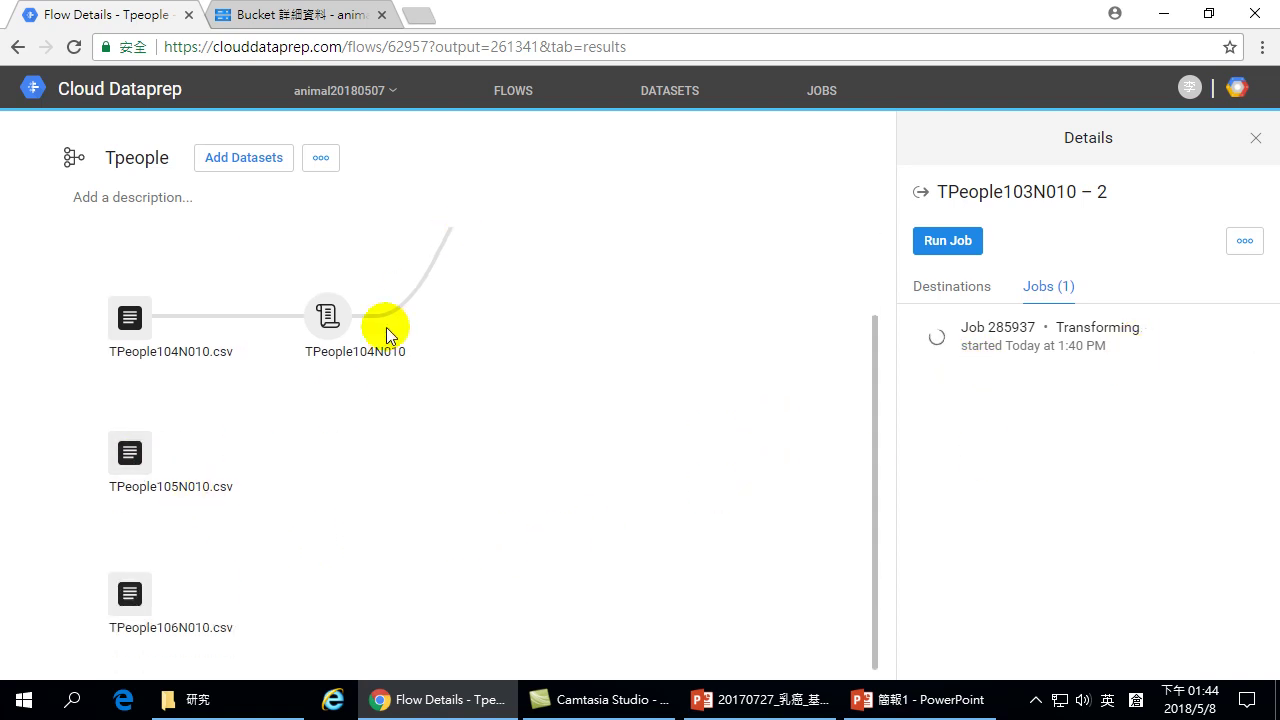
scroll(513, 426, "up", 1)
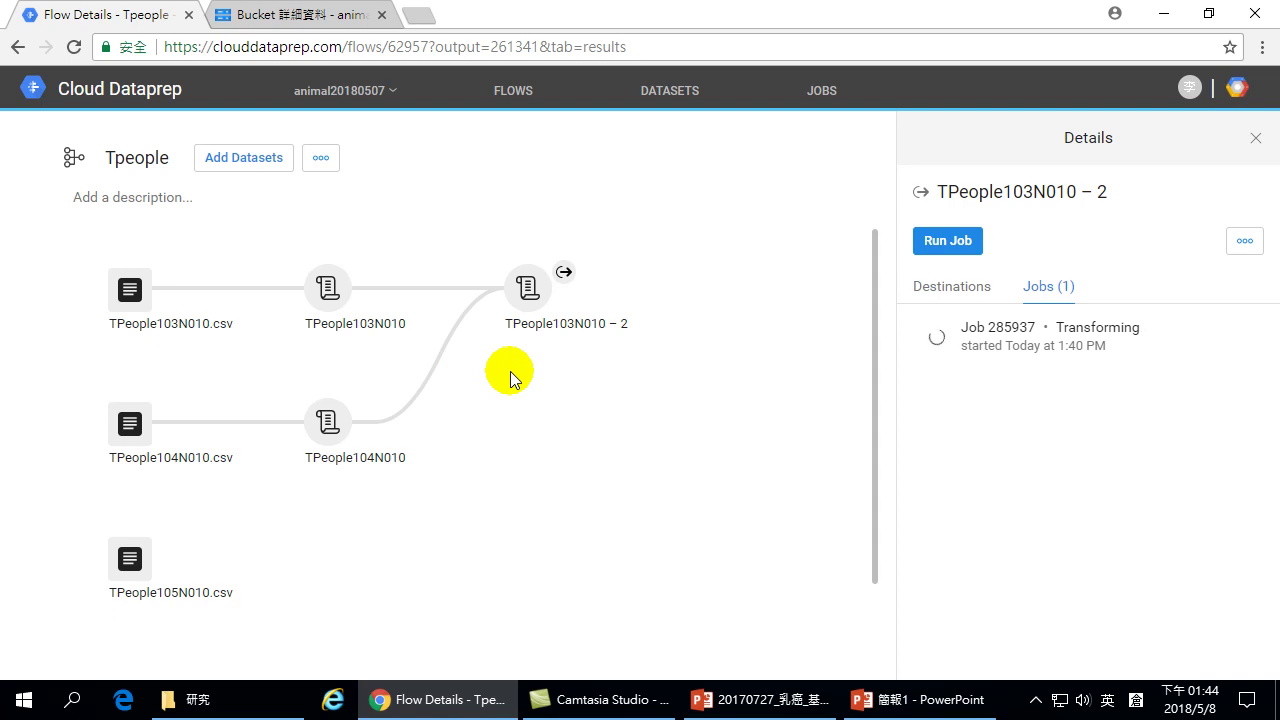
left_click(536, 393)
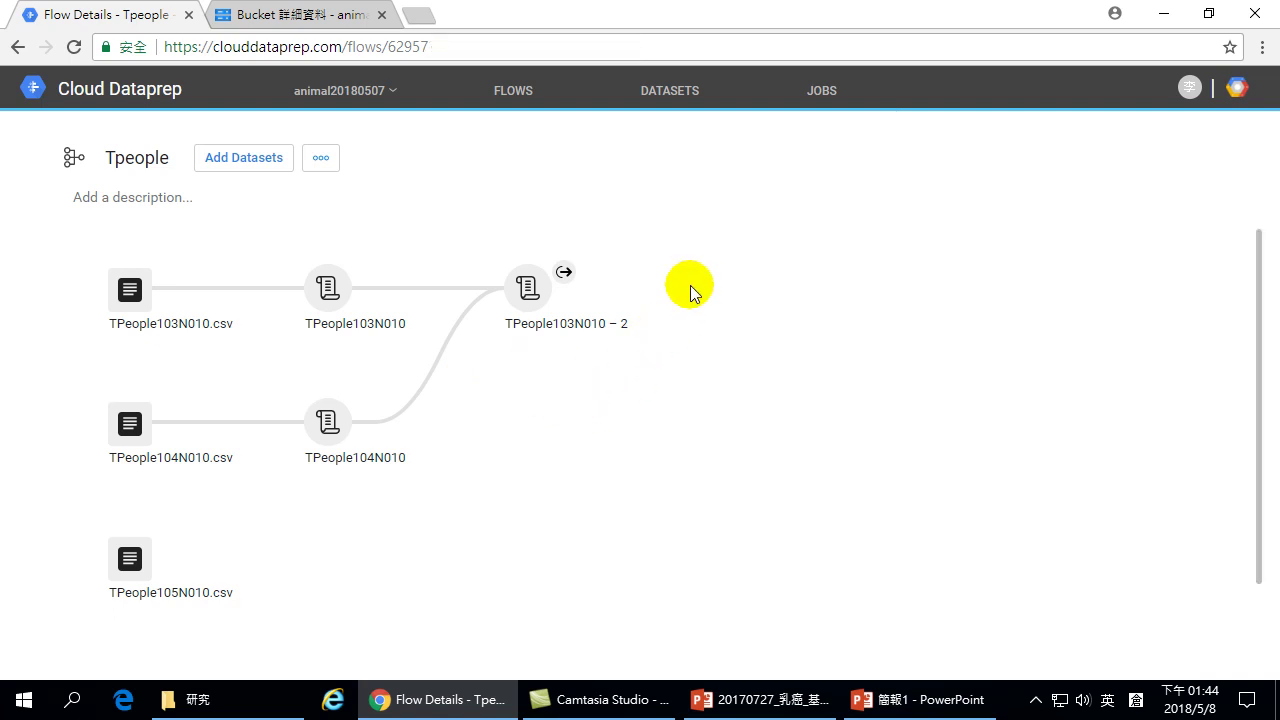
left_click(538, 291)
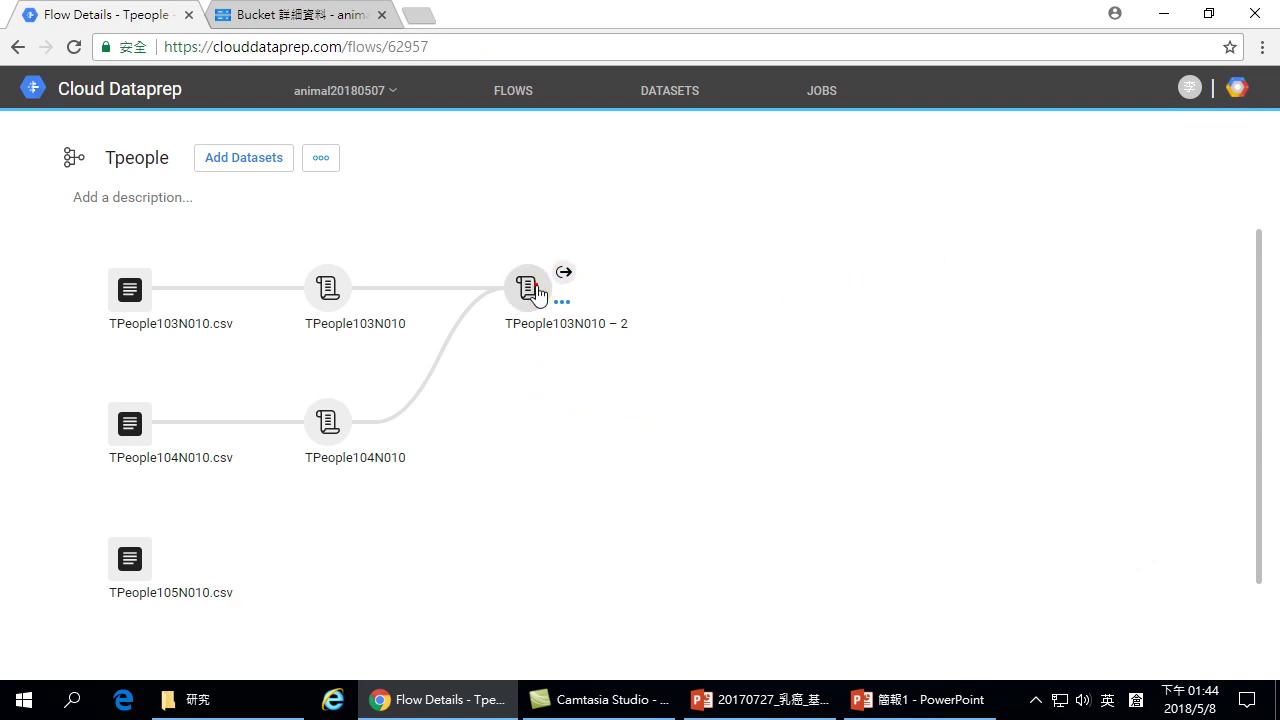
left_click(818, 91)
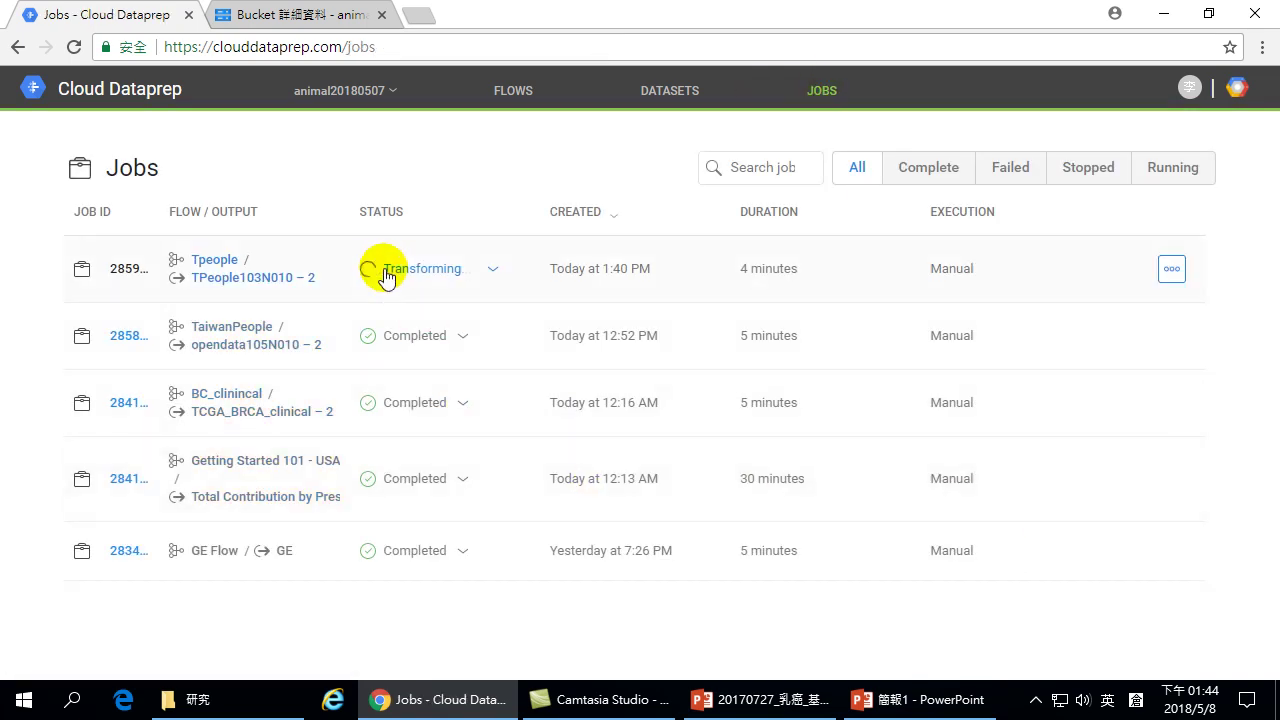